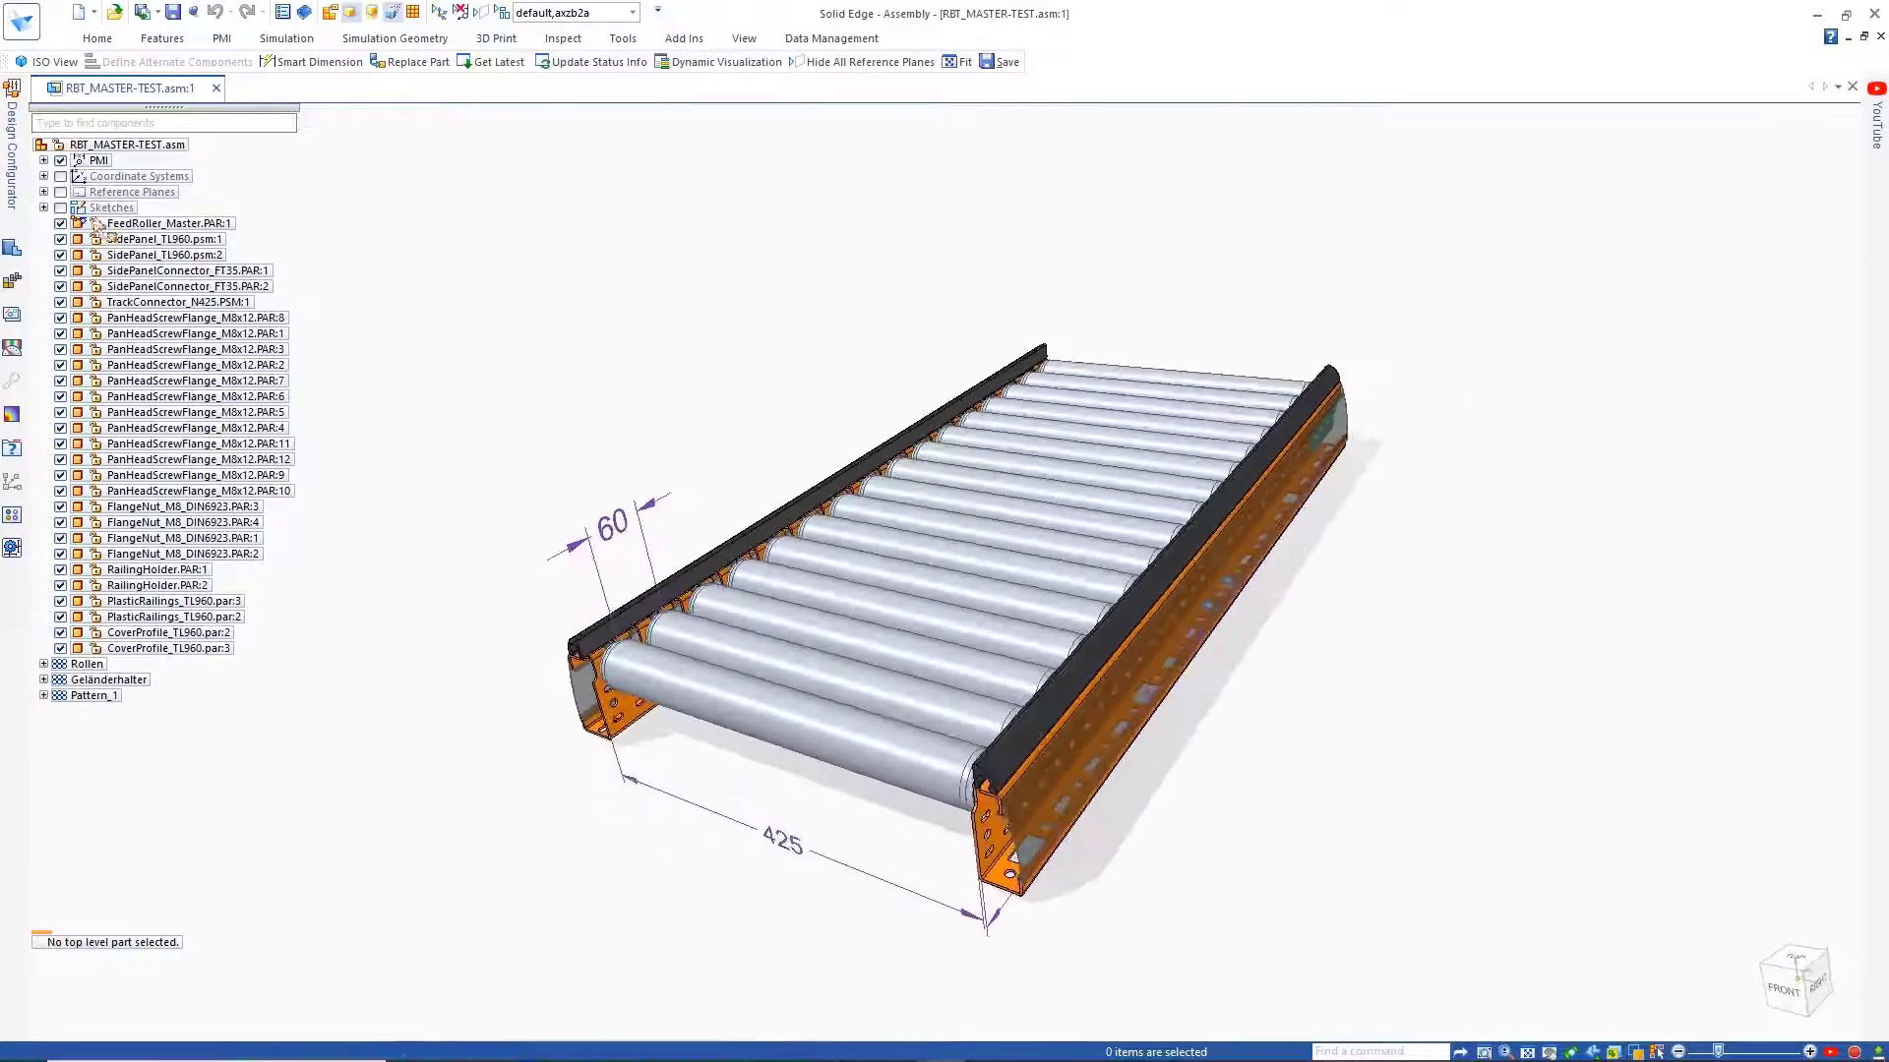
Step: Open the Design Configurator for the conveyor assembly and start the Model Picker for the components to configure
{"action": "left_click", "coordinate": [7, 167]}
{"action": "left_click", "coordinate": [462, 81]}
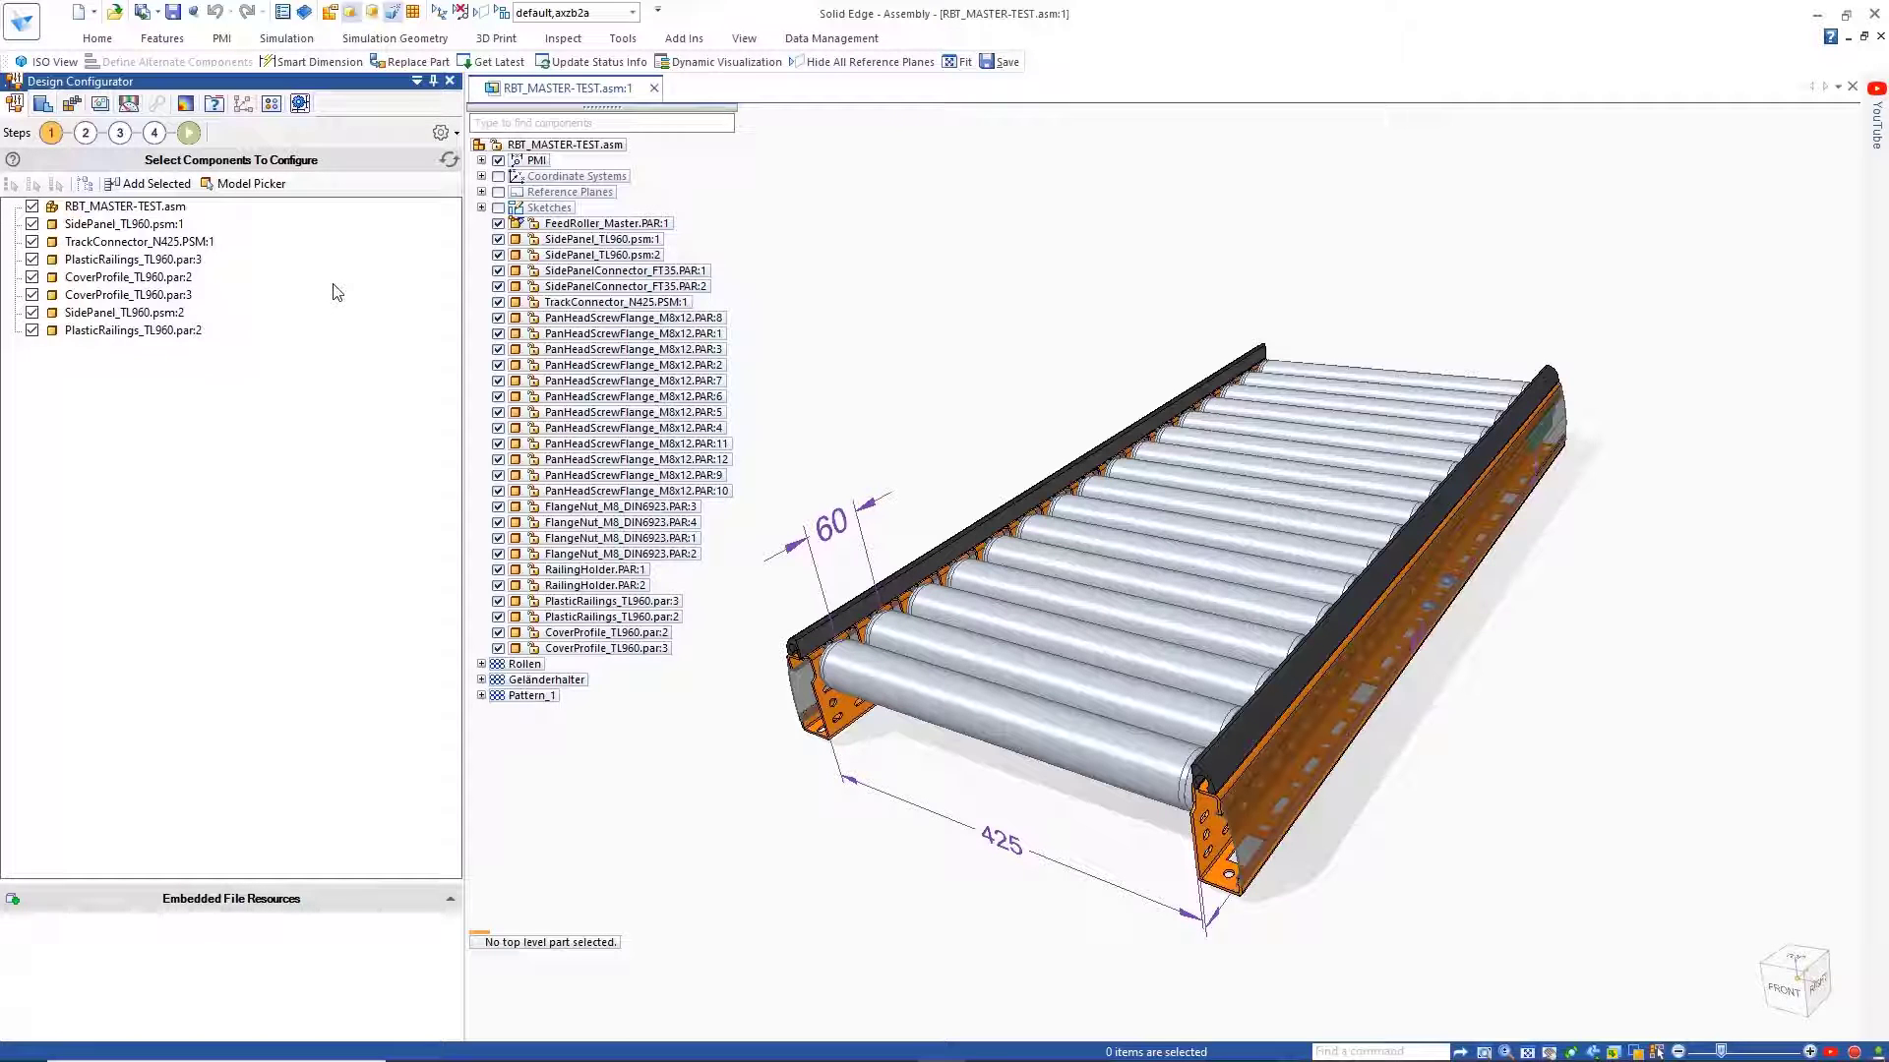
{"action": "left_click", "coordinate": [246, 183]}
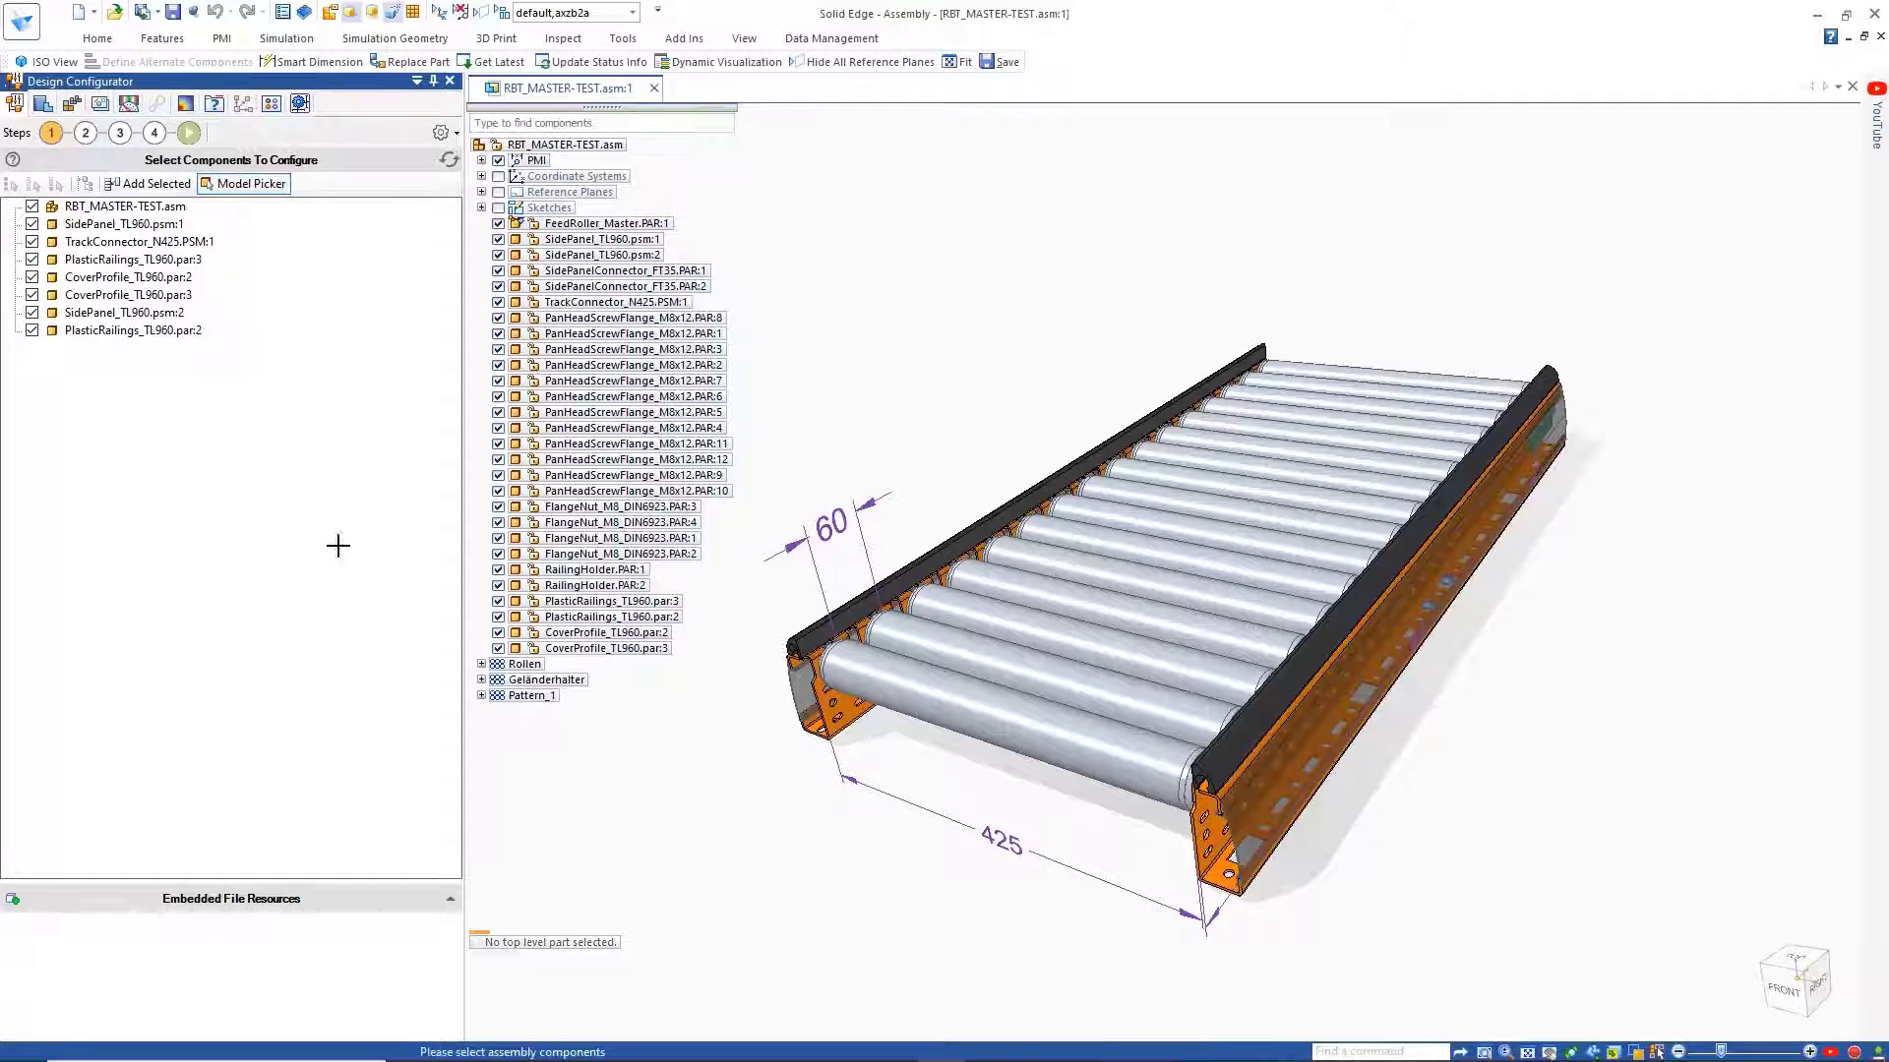
Step: In the master input fields, add the values 960 and 1020 to the Length (L) field, keeping its dropdown rendering
{"action": "left_click", "coordinate": [86, 133]}
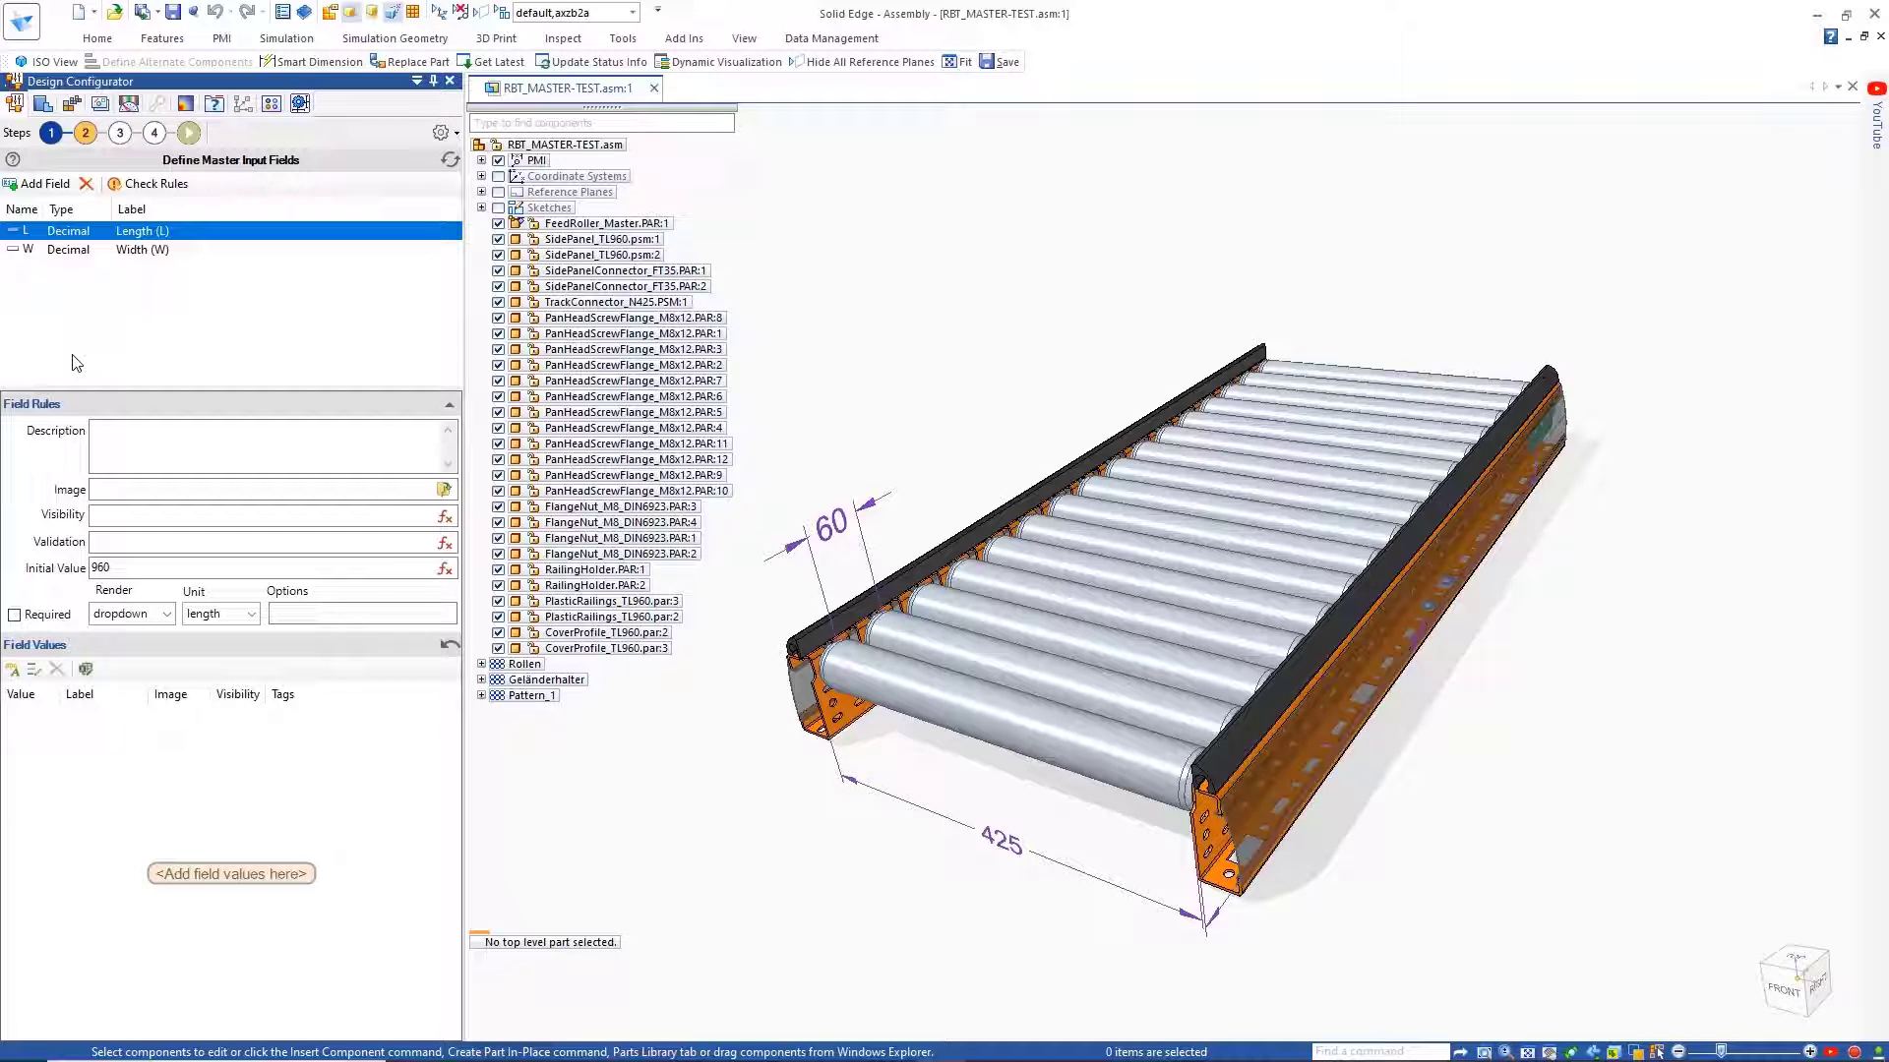
{"action": "left_click", "coordinate": [165, 614]}
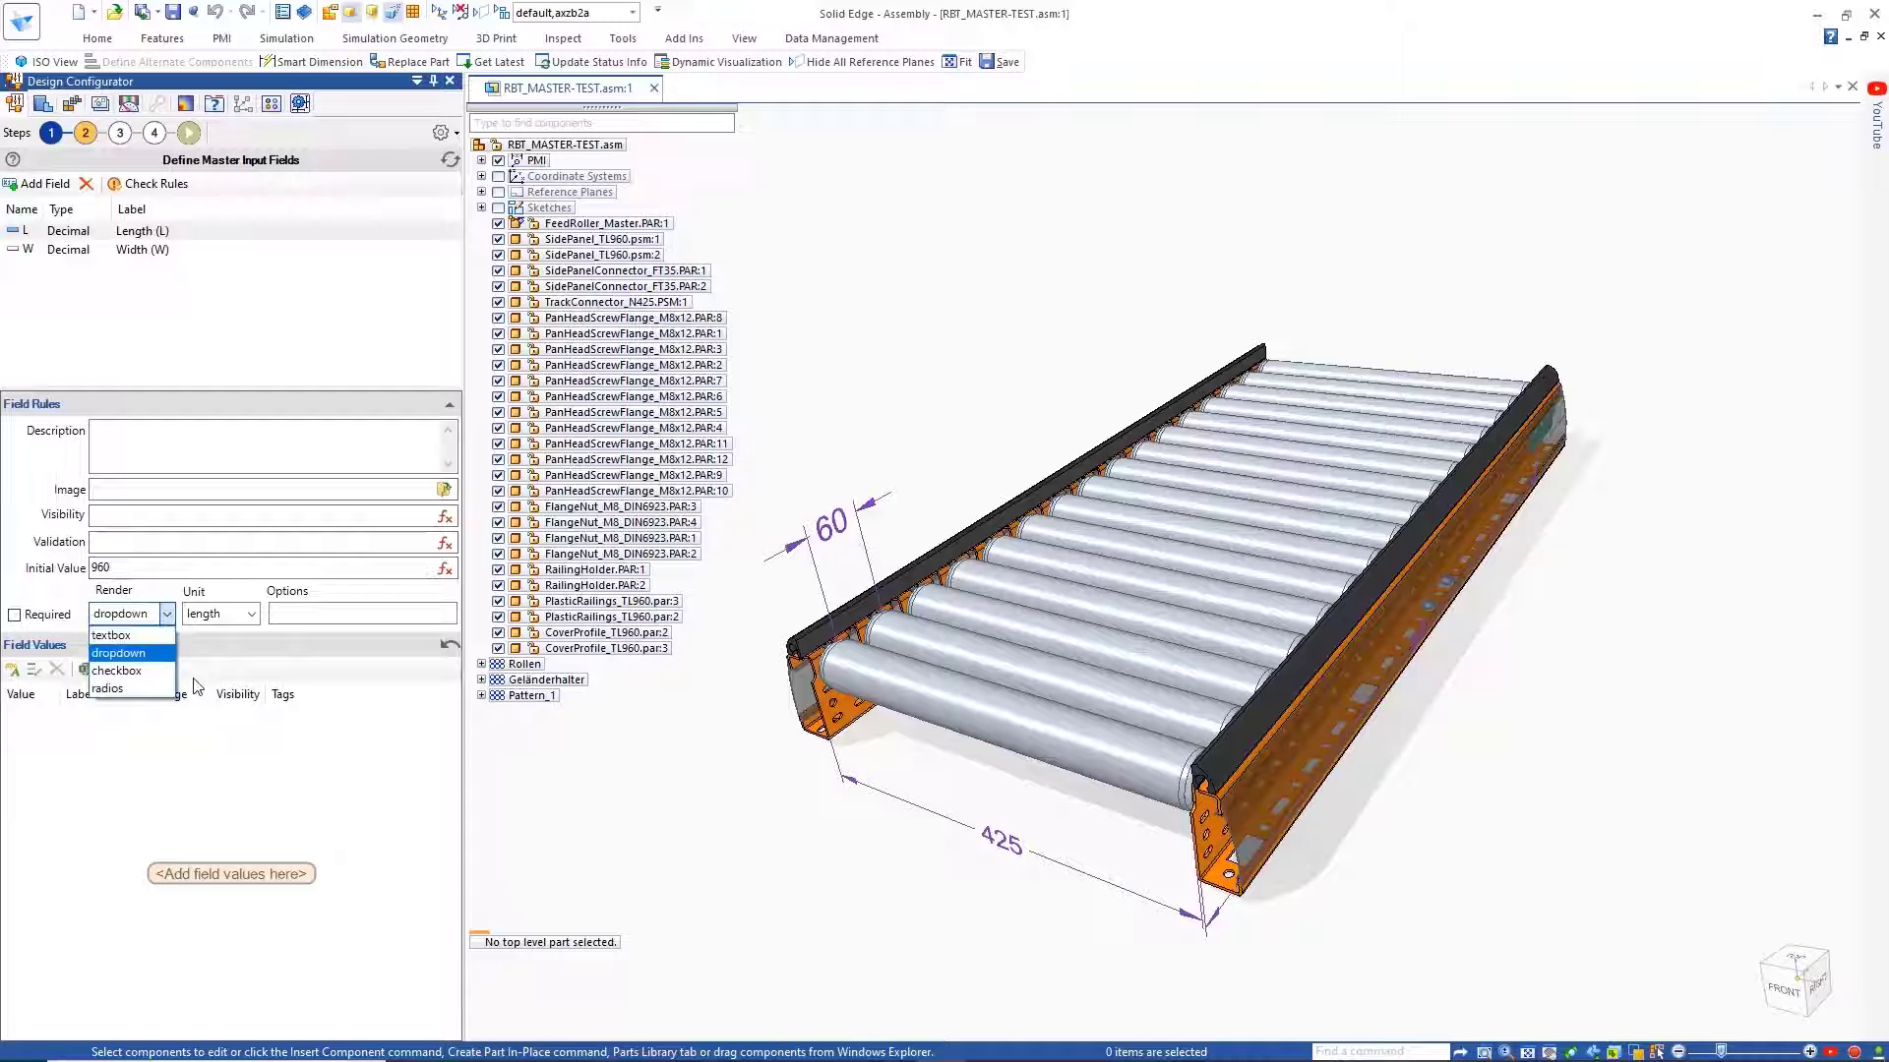
{"action": "left_click", "coordinate": [168, 618]}
{"action": "left_click", "coordinate": [12, 669]}
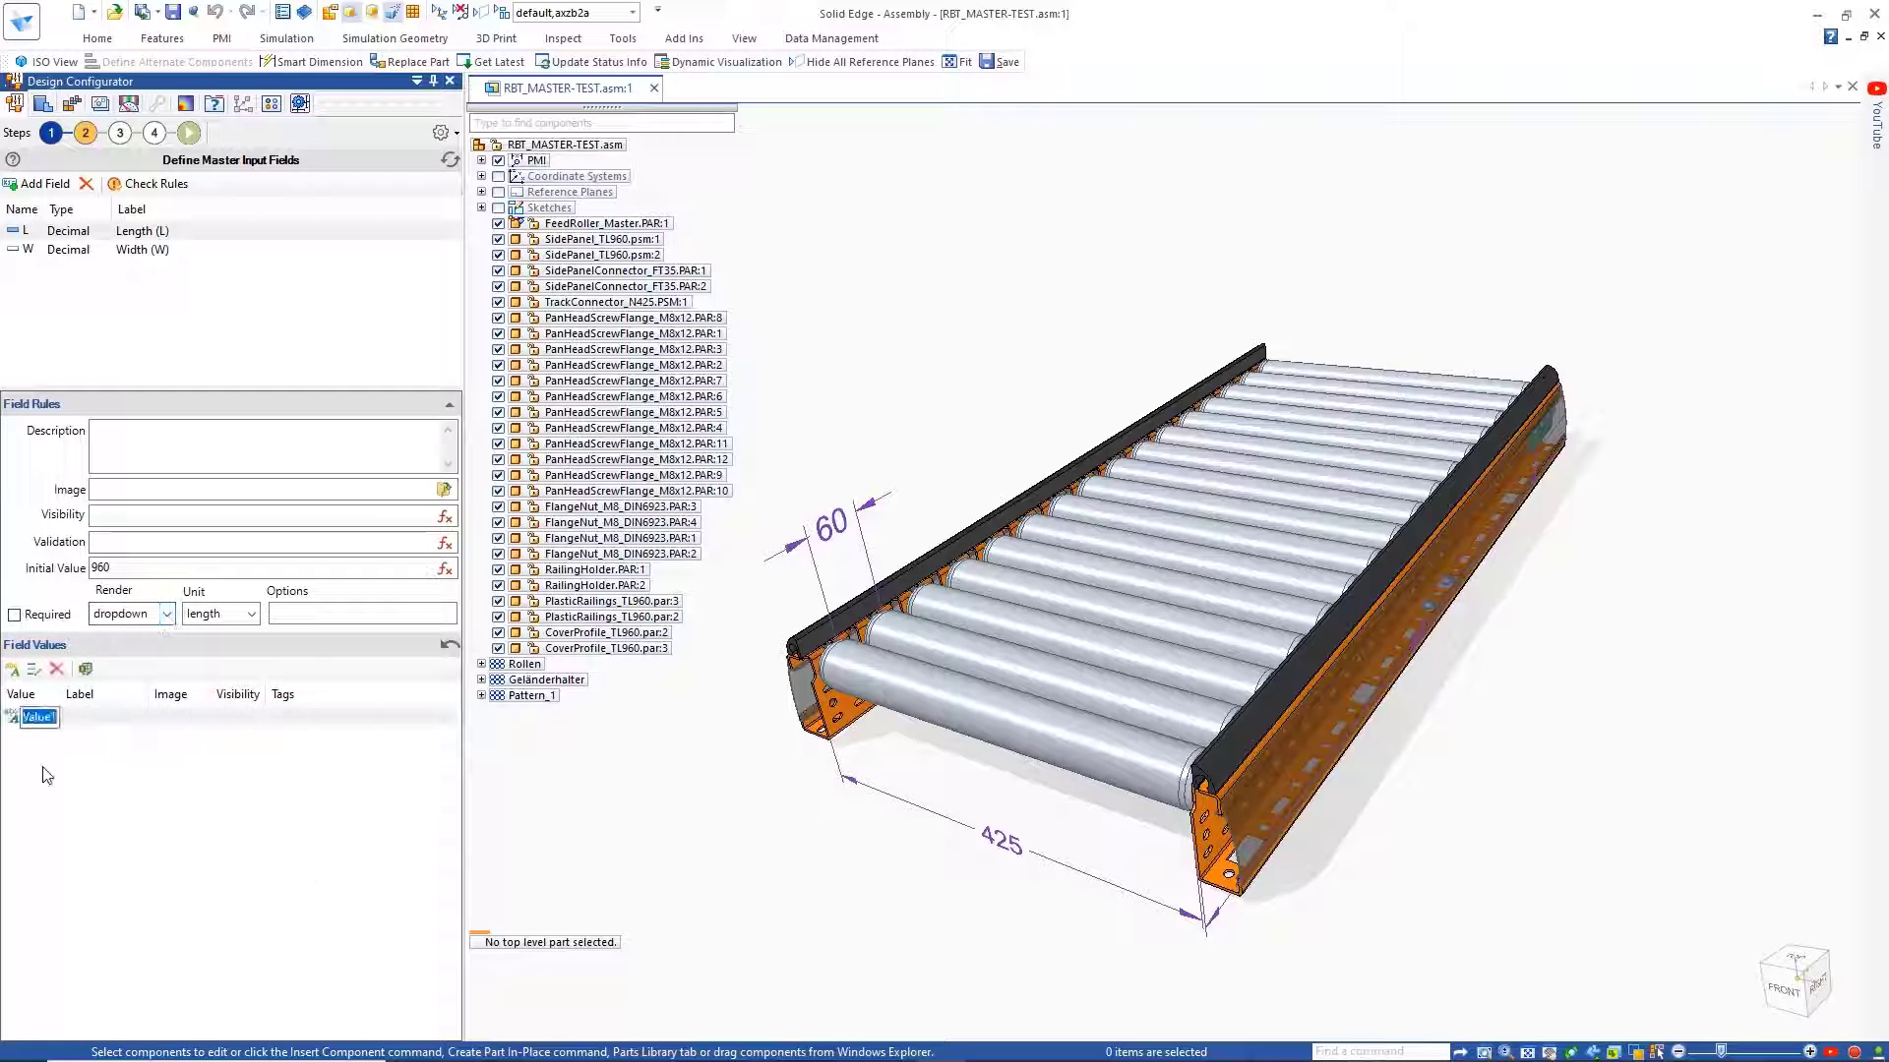
{"action": "type", "text": "960"}
{"action": "key", "text": "Return"}
{"action": "left_click", "coordinate": [38, 745]}
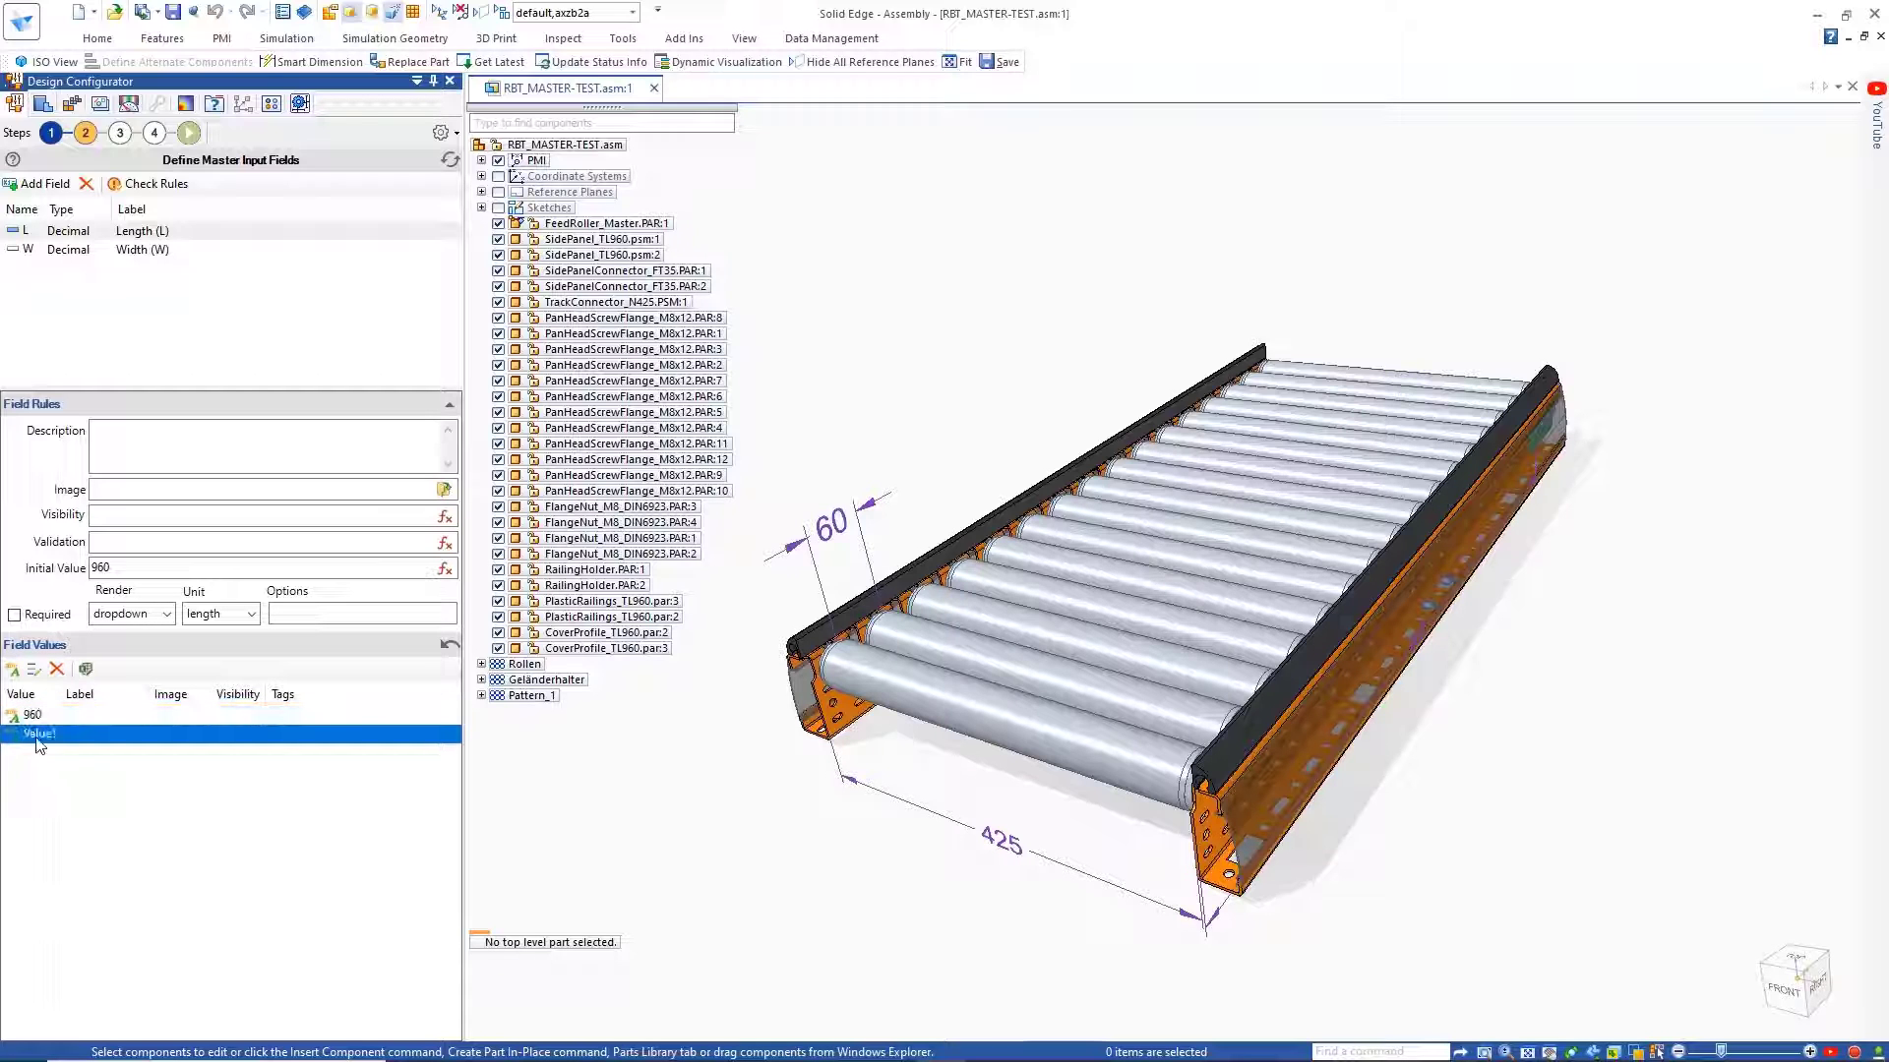
{"action": "type", "text": "1020"}
{"action": "key", "text": "Return"}
Step: Paste the values 960, 1020, 1050, 1080, 1140 and 1440 in bulk into the Length (L) field's value list
{"action": "left_click", "coordinate": [34, 670]}
{"action": "key", "text": "ctrl+v"}
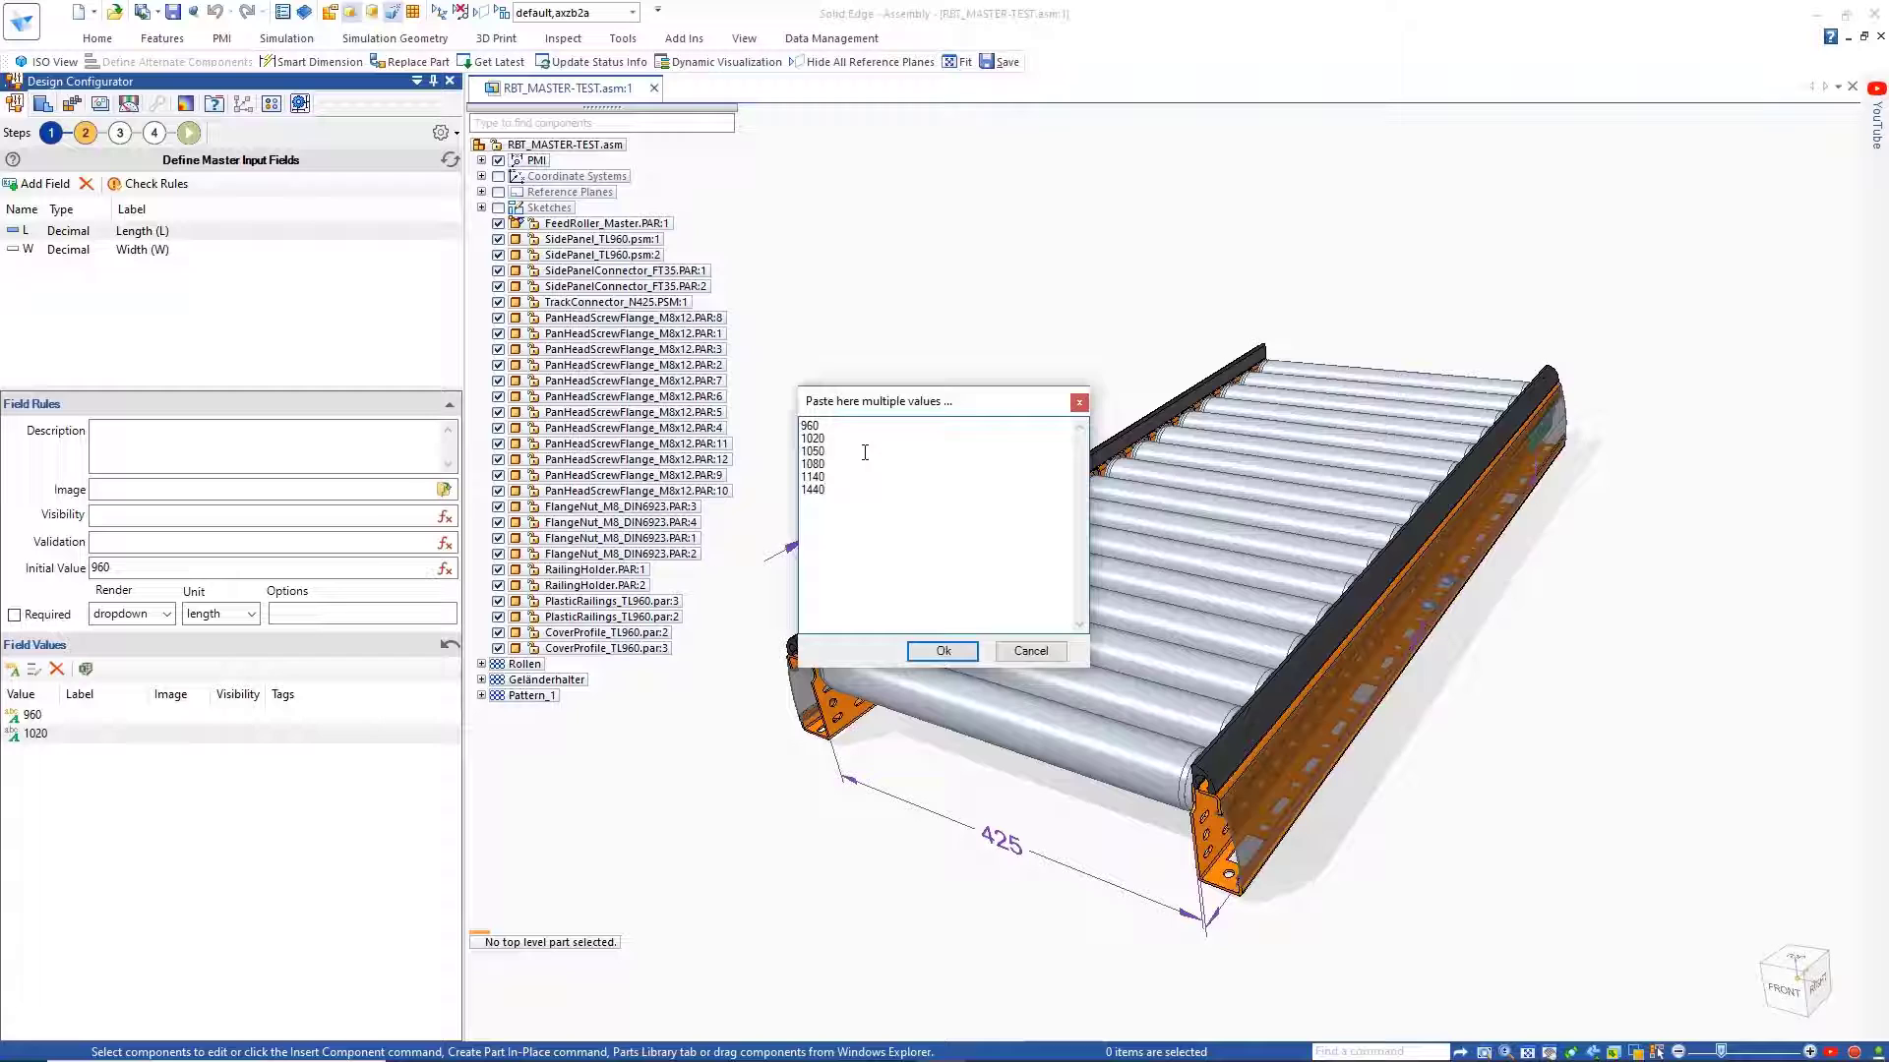
{"action": "left_click", "coordinate": [941, 651]}
Step: Assign CONVEYOR.png from the Conveyor folder as the image of the Length (L) field
{"action": "left_click", "coordinate": [443, 488]}
{"action": "left_click", "coordinate": [787, 670]}
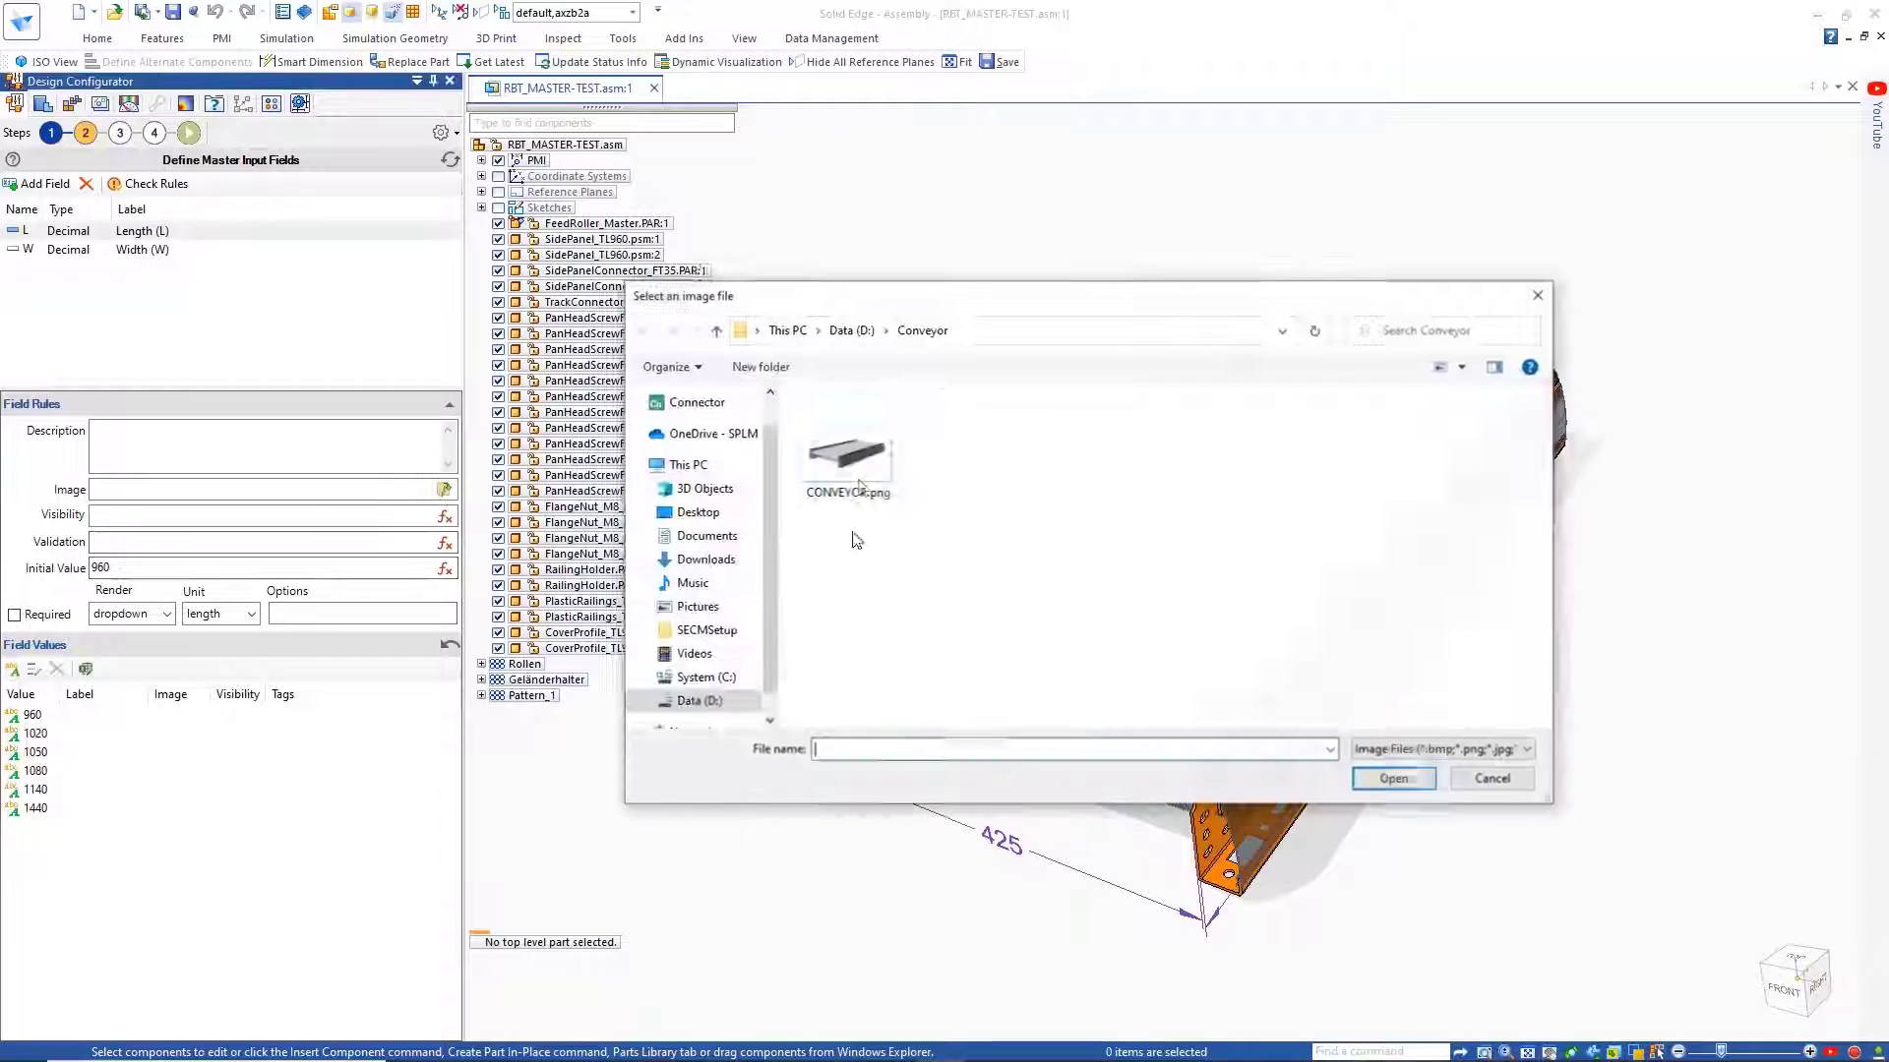
{"action": "double_click", "coordinate": [847, 462]}
{"action": "left_click", "coordinate": [1105, 670]}
Step: Add the field values 425 and 725 to the Width (W) input field
{"action": "left_click", "coordinate": [36, 253]}
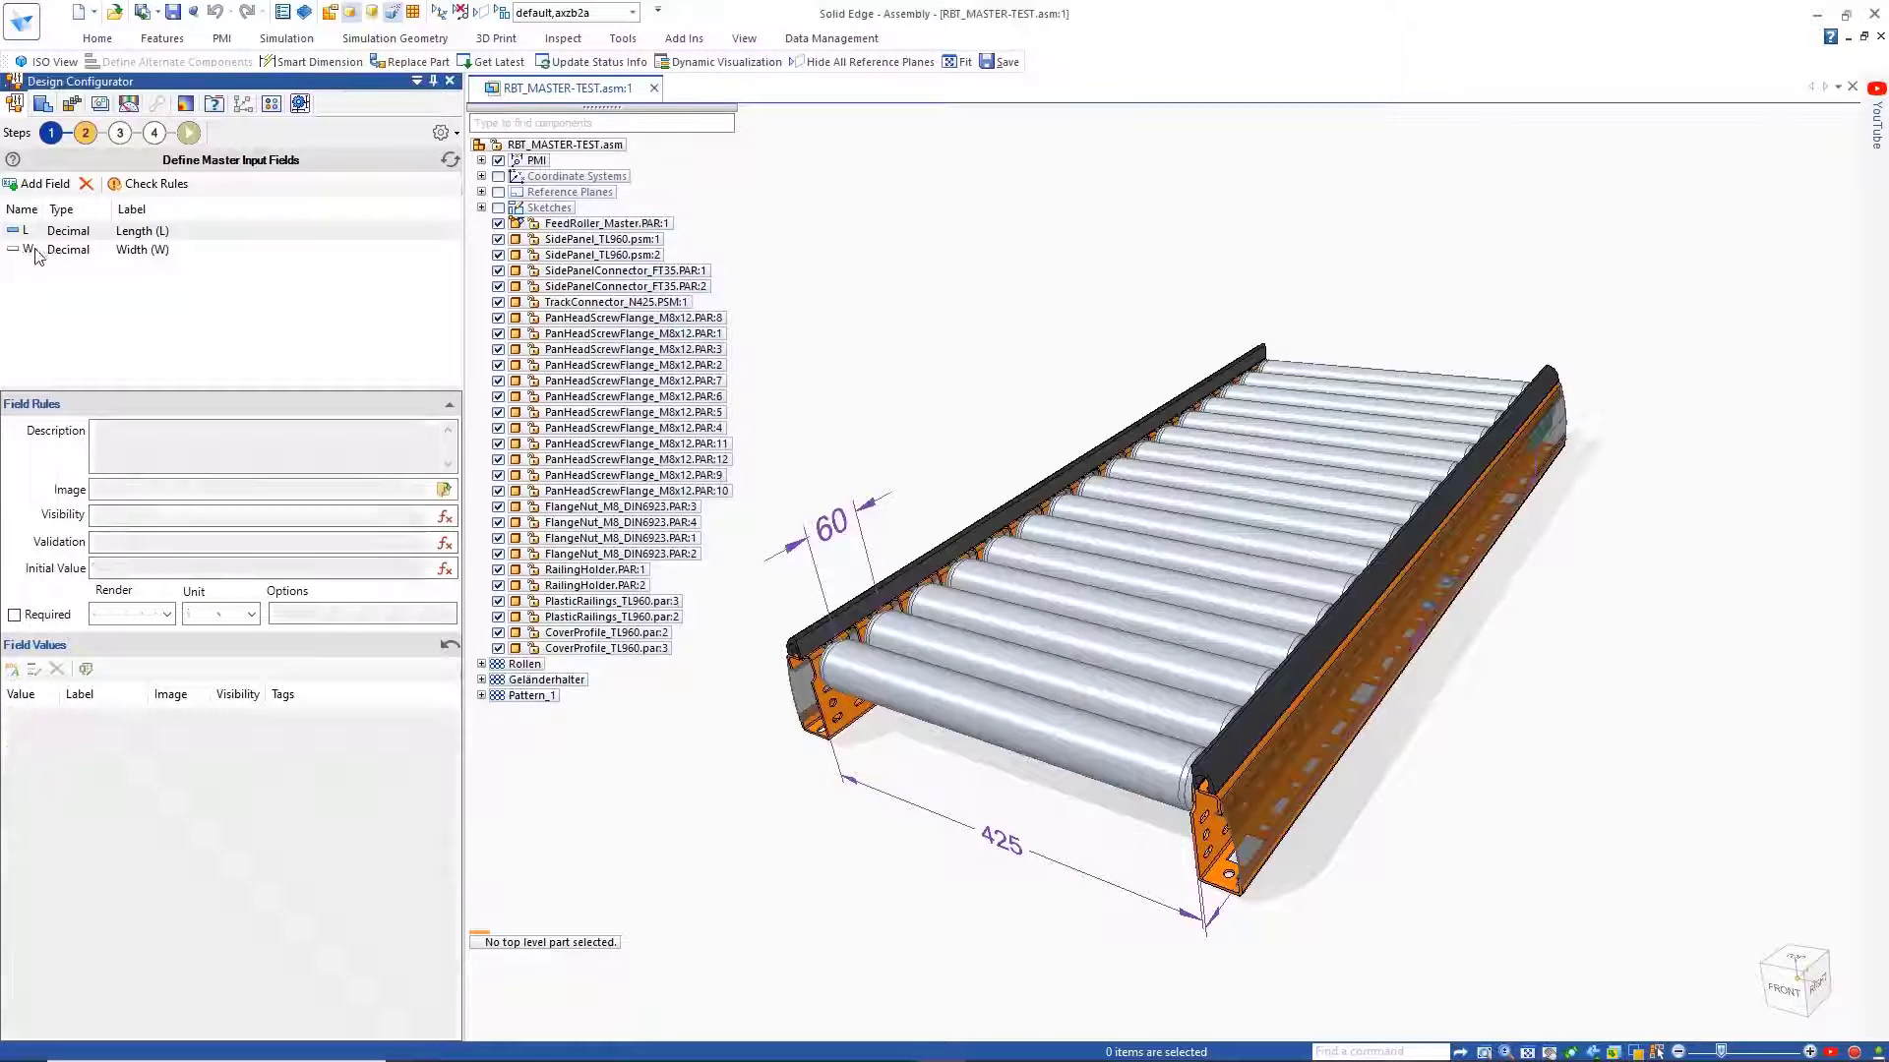
{"action": "left_click", "coordinate": [14, 670]}
{"action": "left_click", "coordinate": [13, 670]}
{"action": "double_click", "coordinate": [35, 718]}
{"action": "type", "text": "42"}
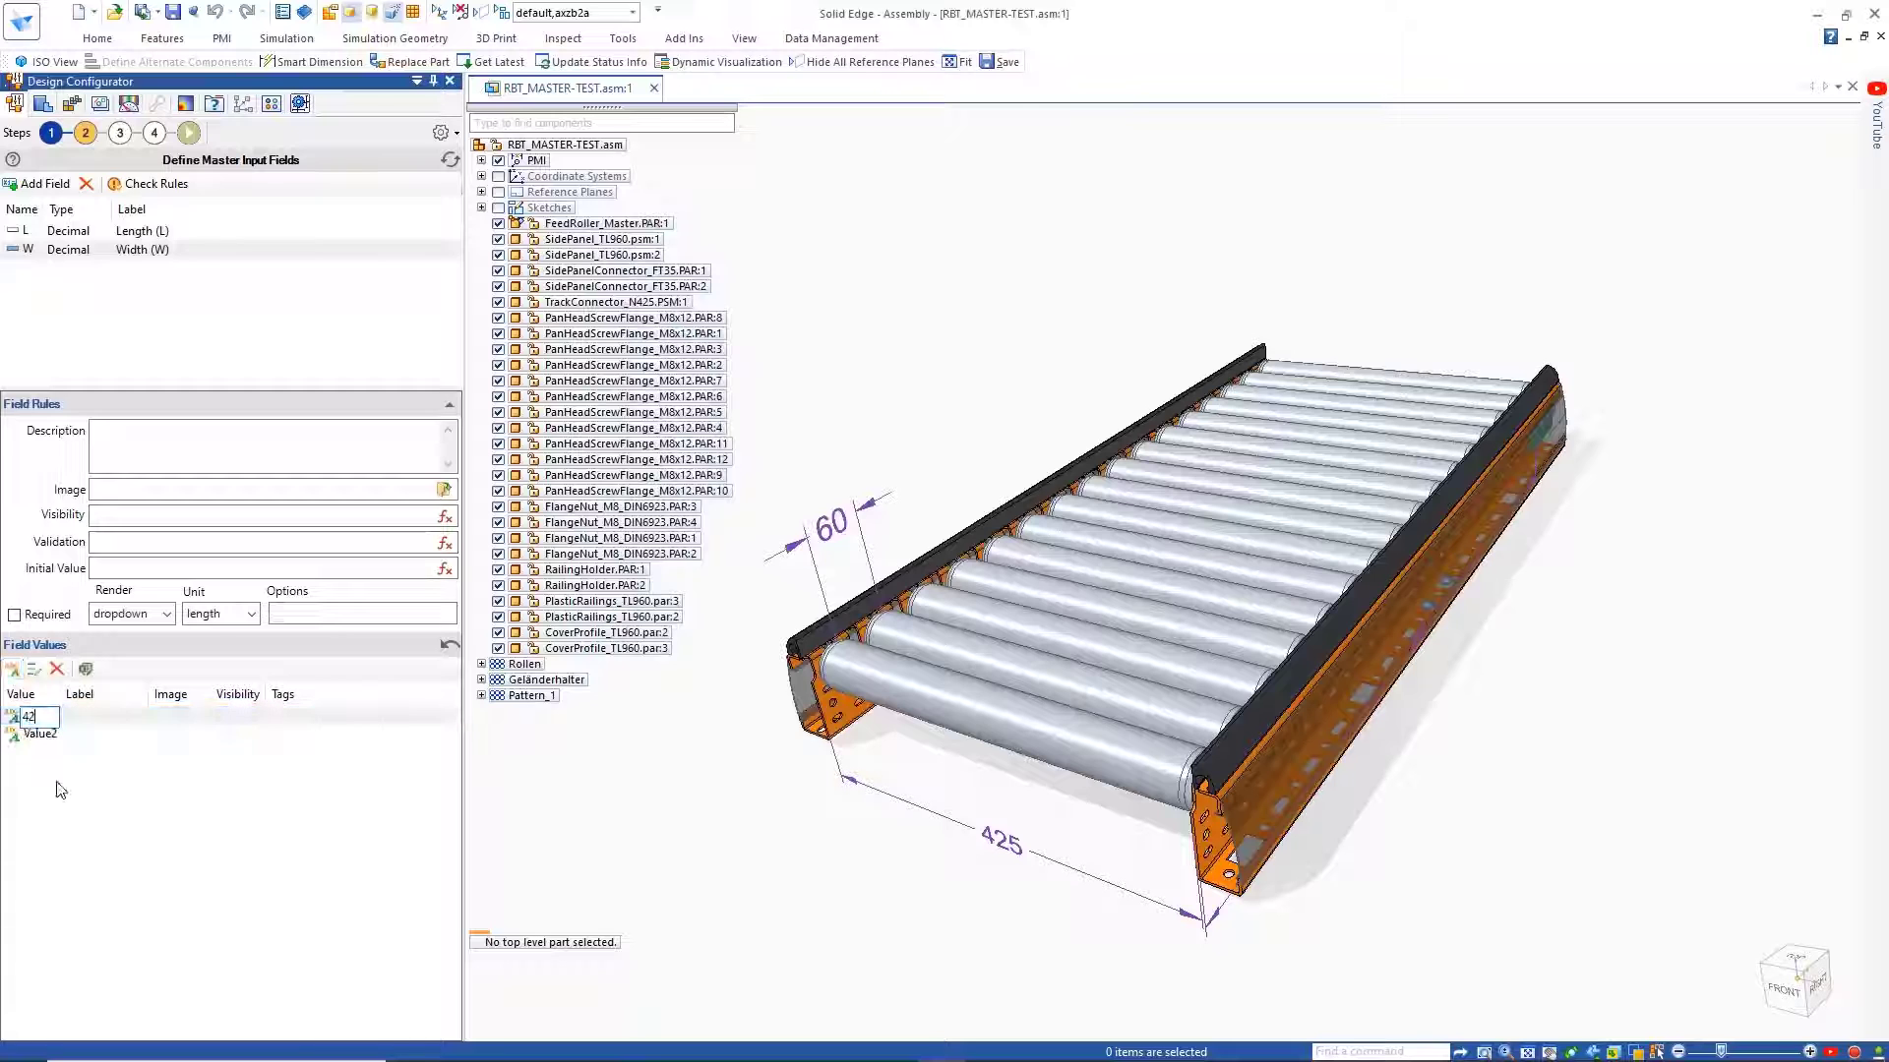
{"action": "type", "text": "5"}
{"action": "key", "text": "Return"}
{"action": "double_click", "coordinate": [53, 743]}
{"action": "type", "text": "725"}
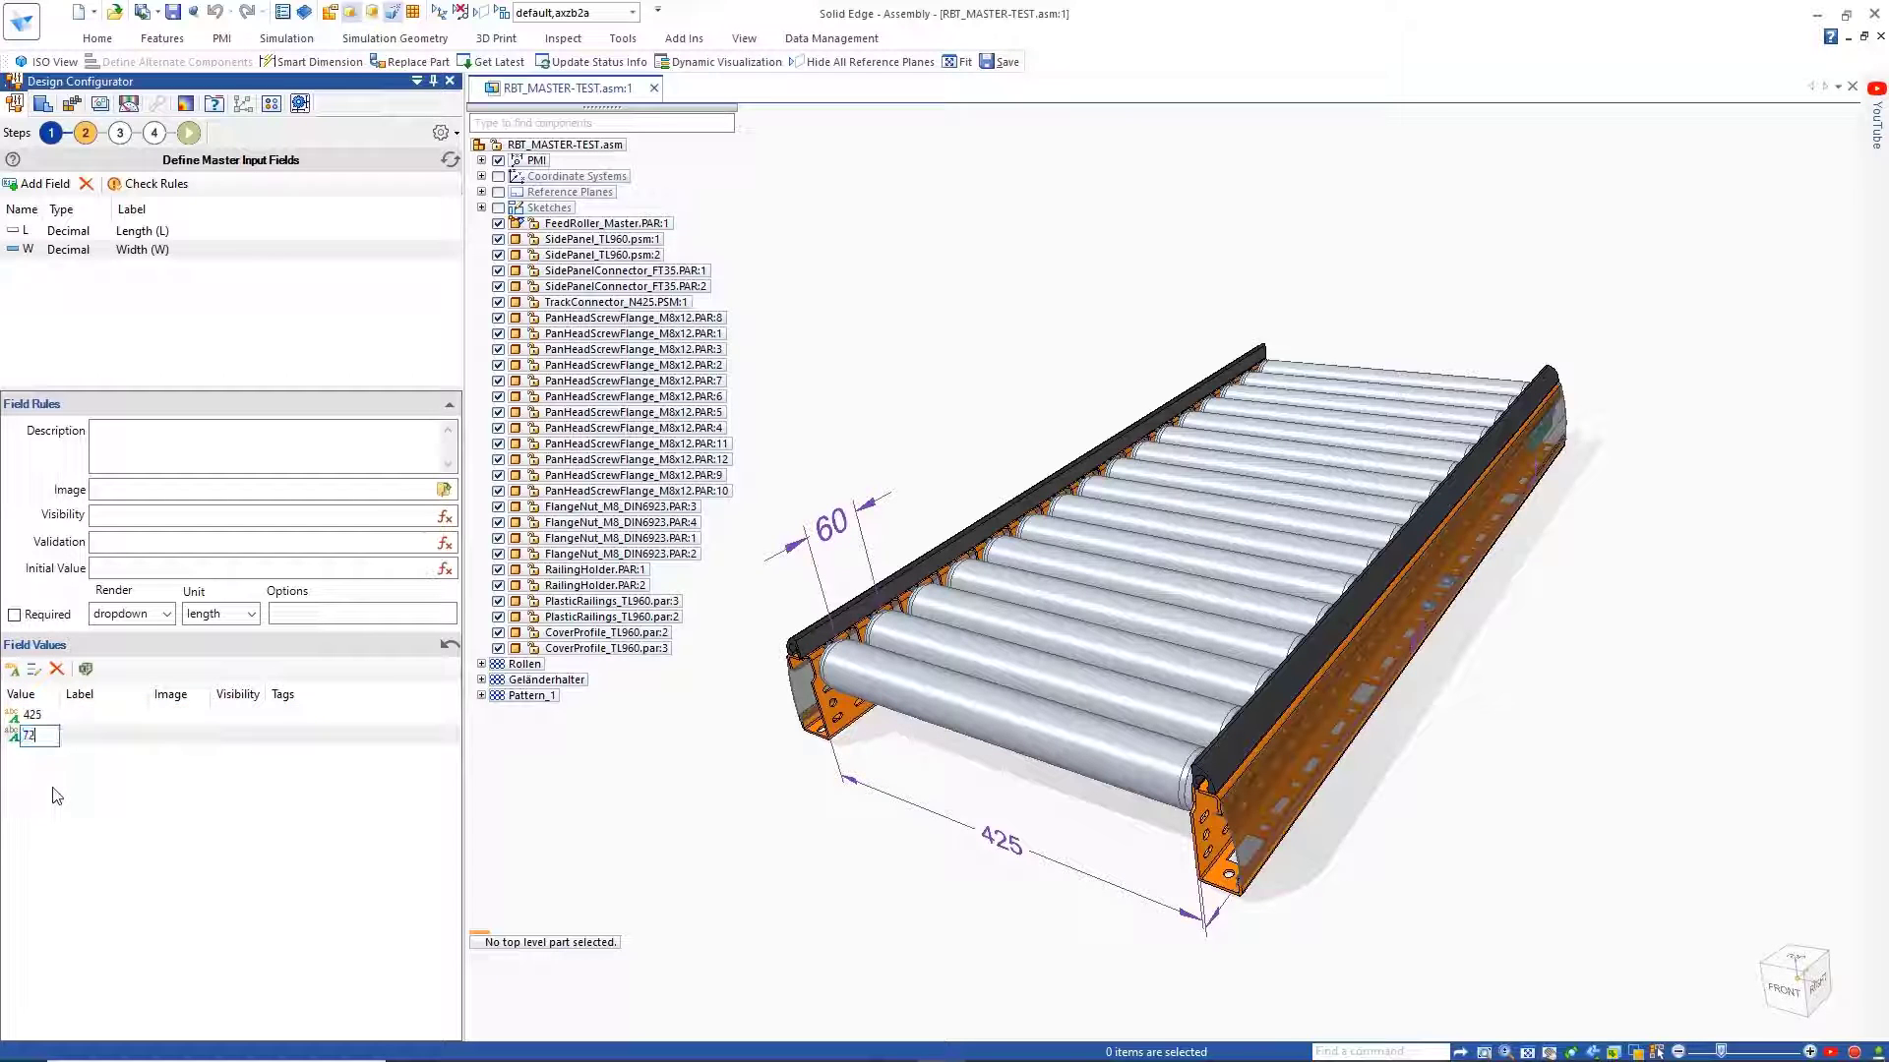
{"action": "key", "text": "Return"}
Step: Add a decimal input field P labelled "Pitch (P)" and render it as radios
{"action": "left_click", "coordinate": [39, 184]}
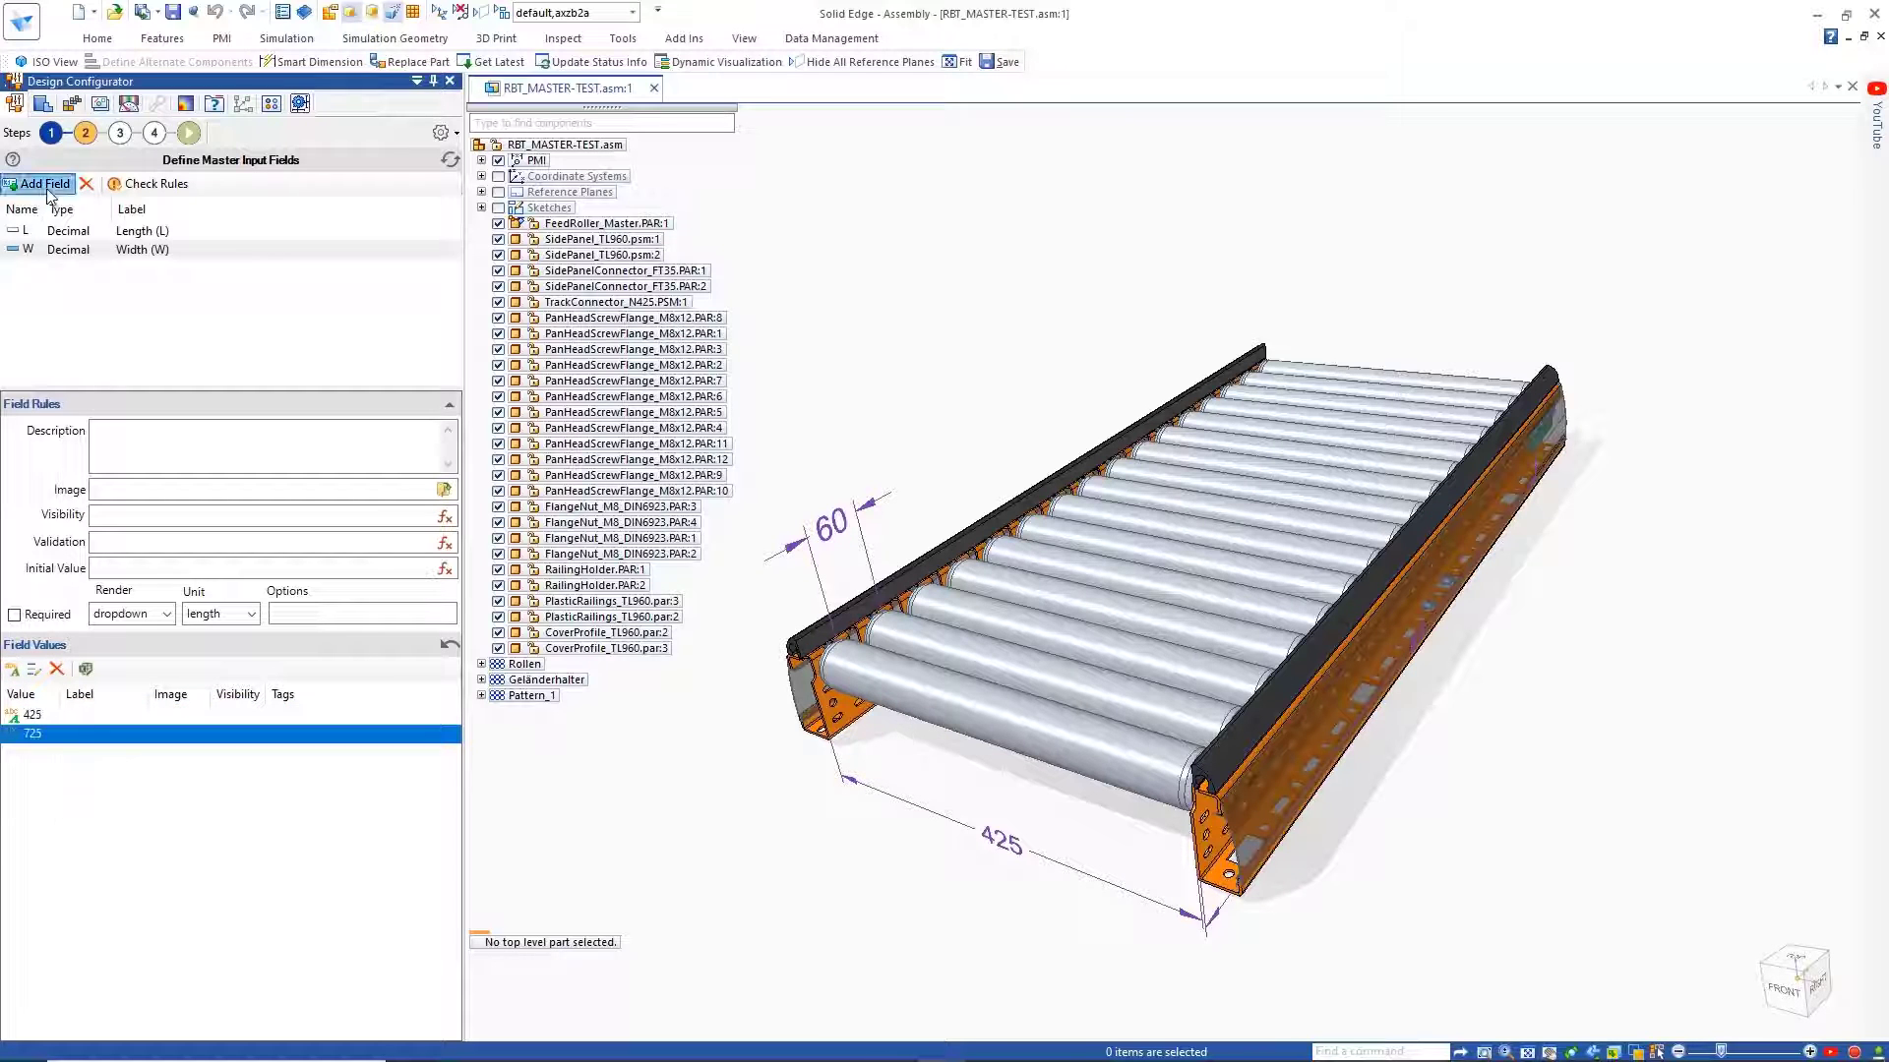
{"action": "key", "text": "Tab"}
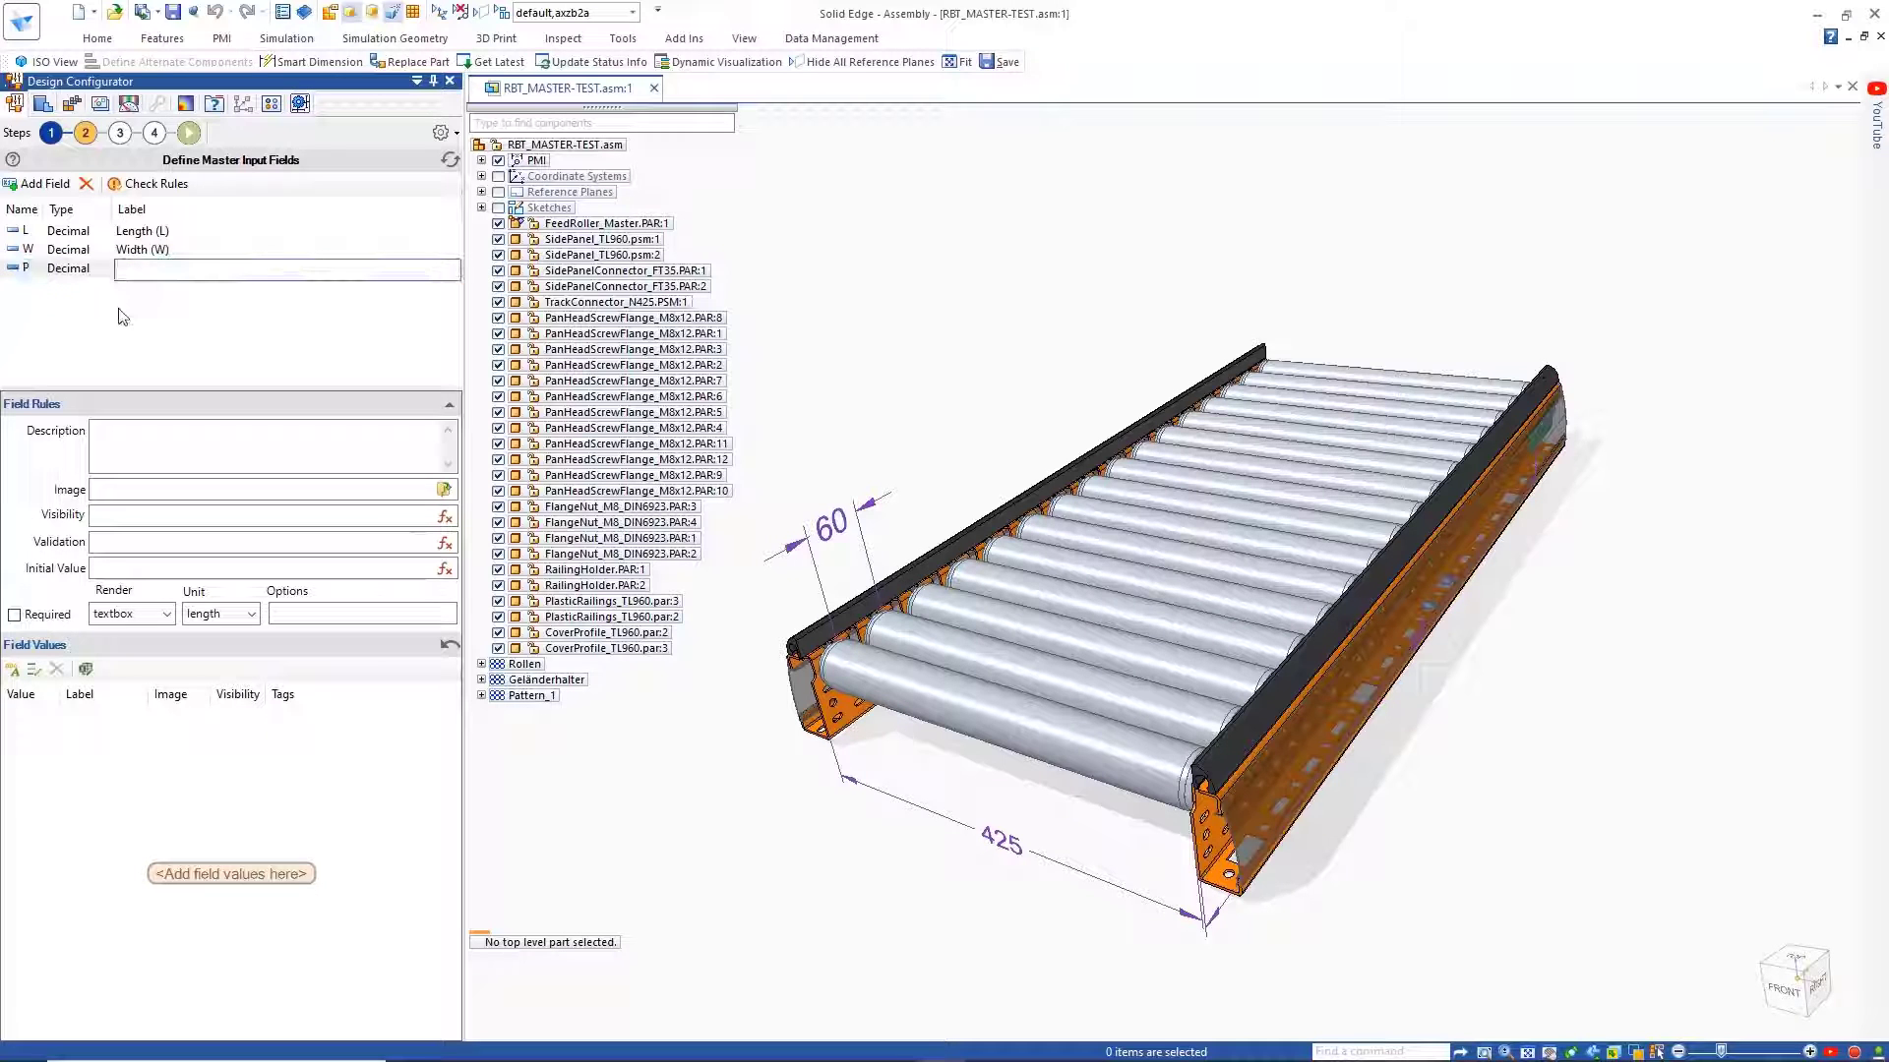
{"action": "type", "text": "Pitch (P)"}
{"action": "left_click", "coordinate": [165, 613]}
{"action": "left_click", "coordinate": [118, 651]}
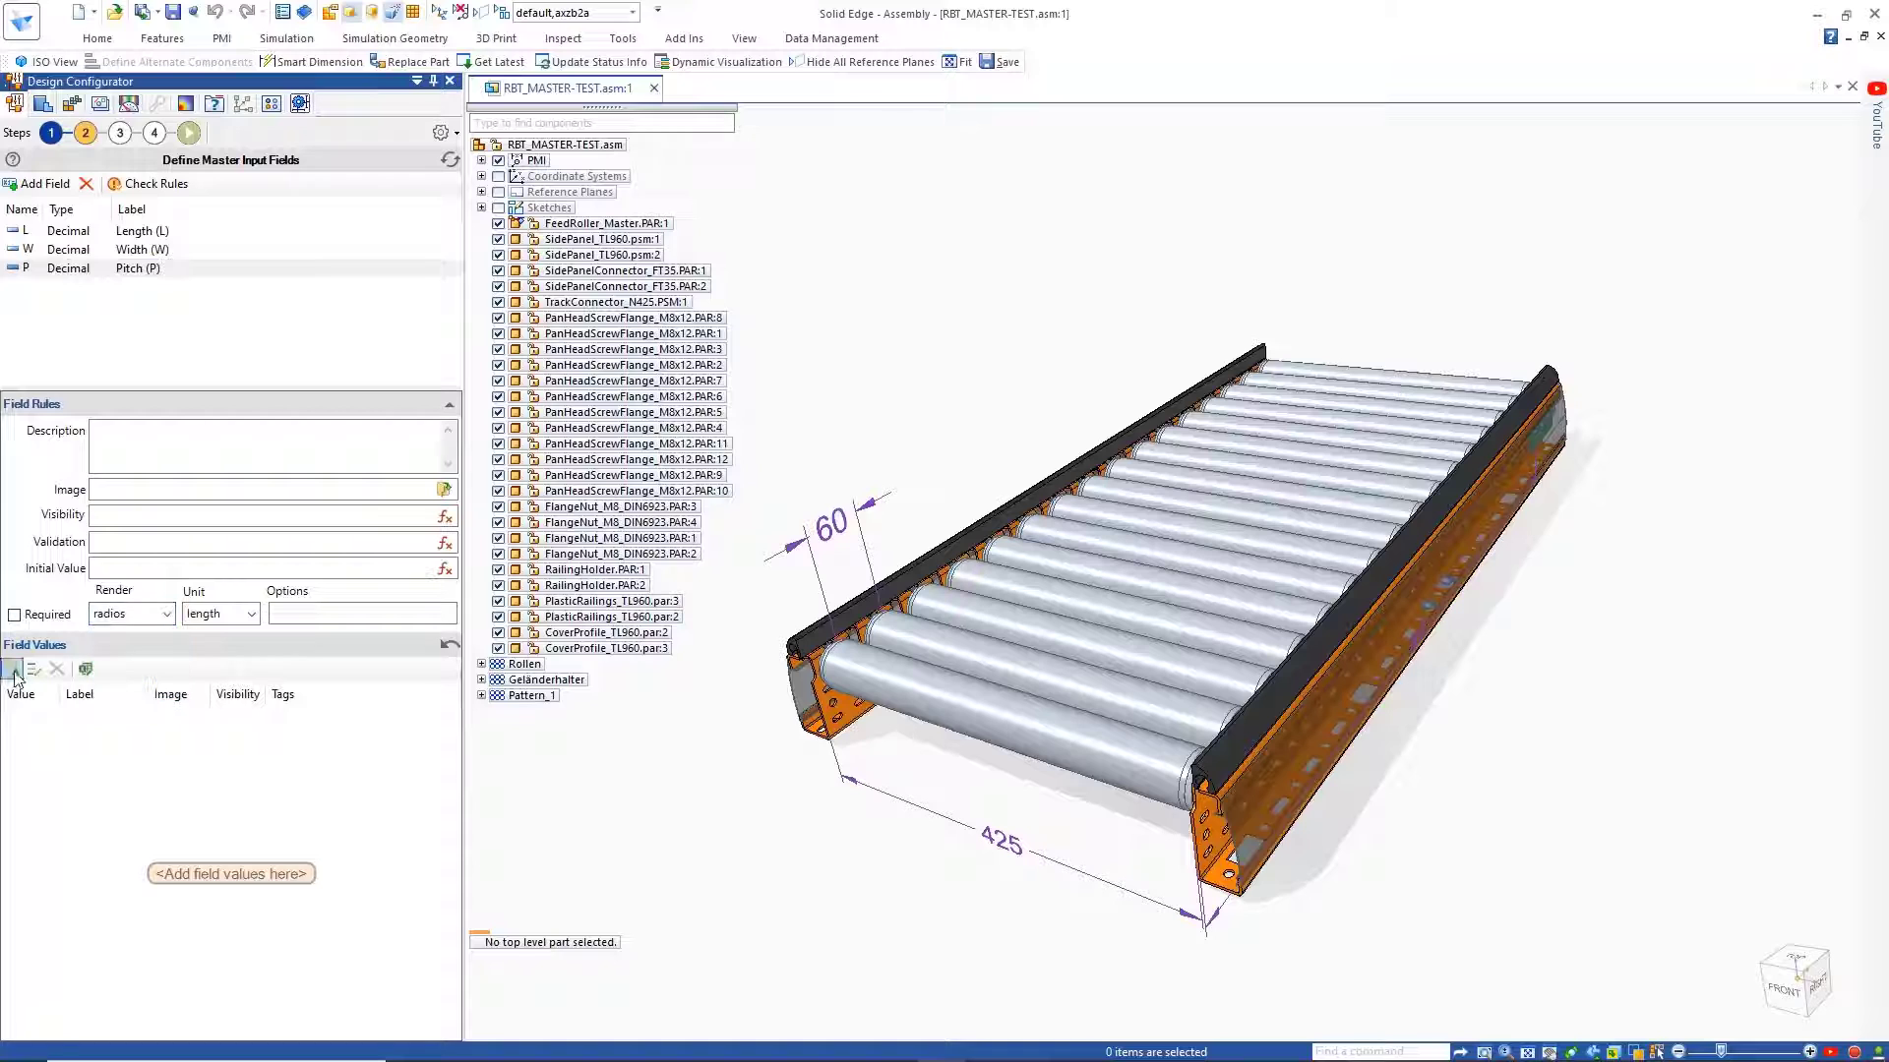
Step: Add the field values 60 and 90 to the Pitch (P) field
{"action": "left_click", "coordinate": [14, 677]}
{"action": "type", "text": "60"}
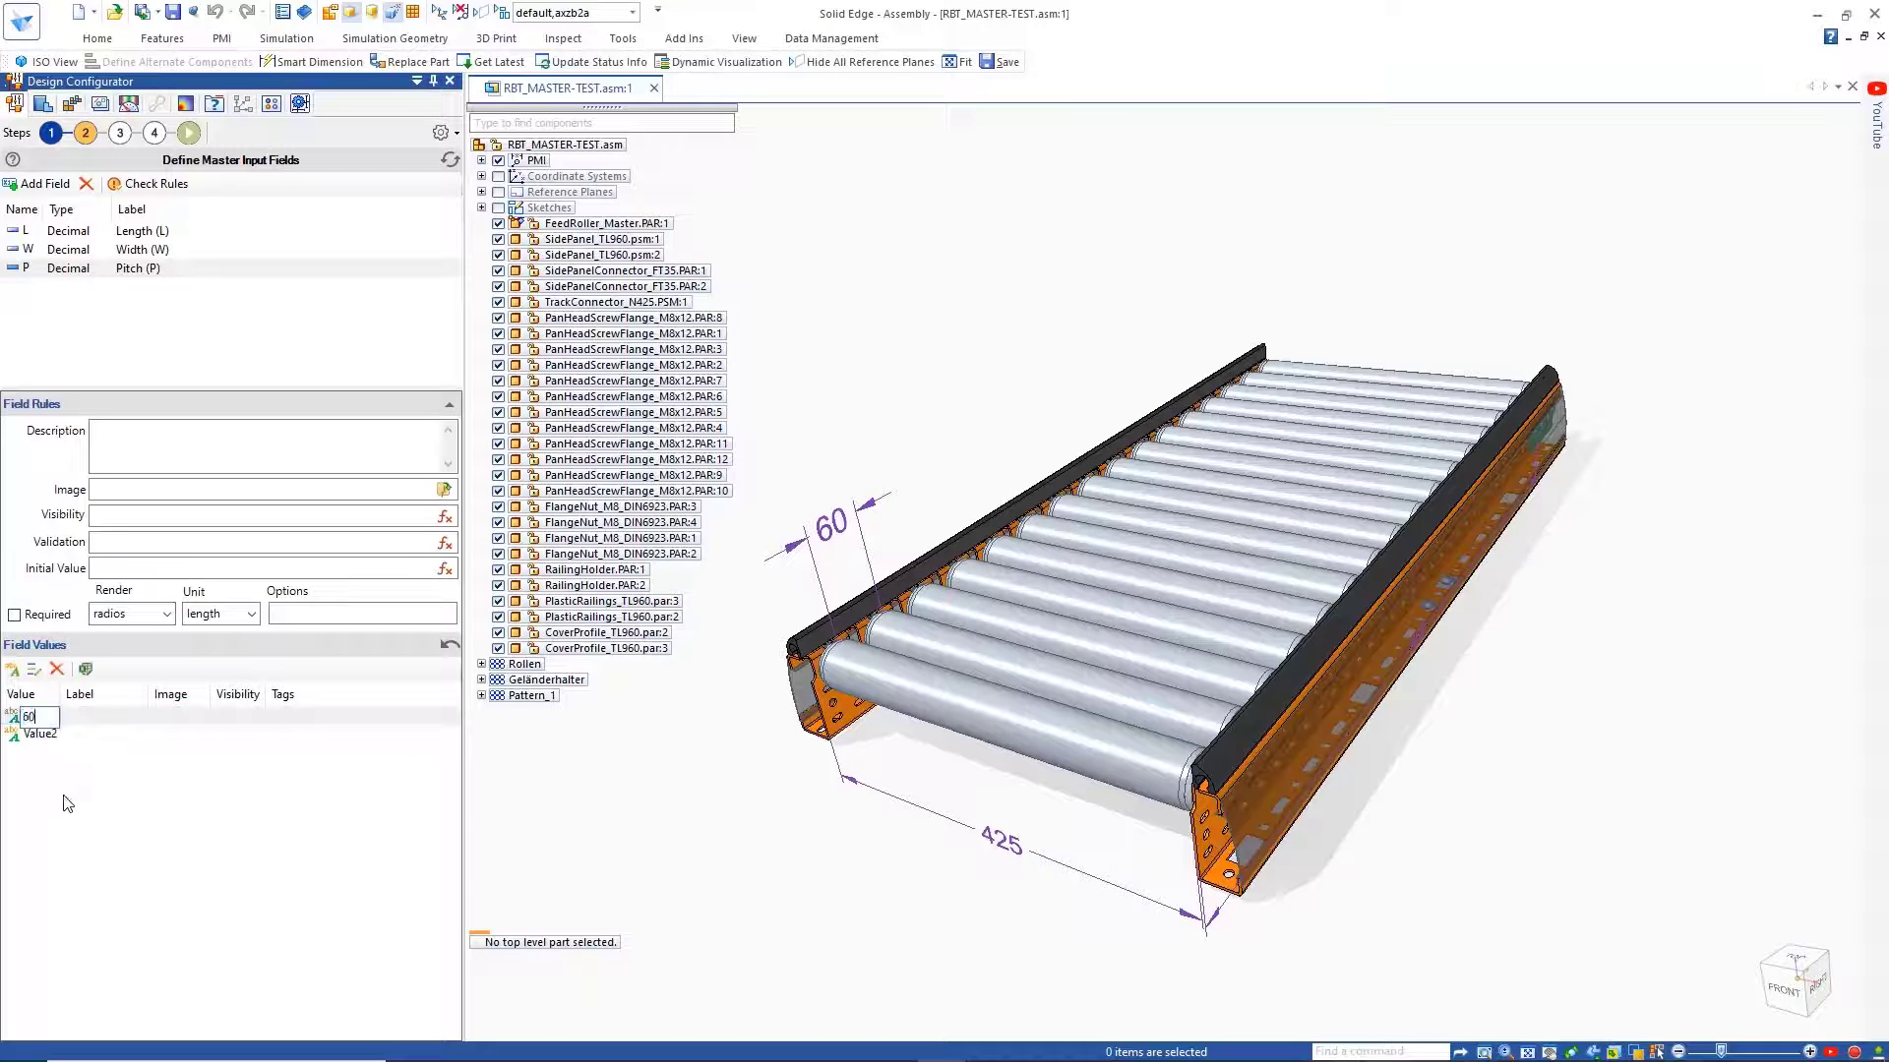
{"action": "key", "text": "Return"}
{"action": "type", "text": "90"}
{"action": "key", "text": "Return"}
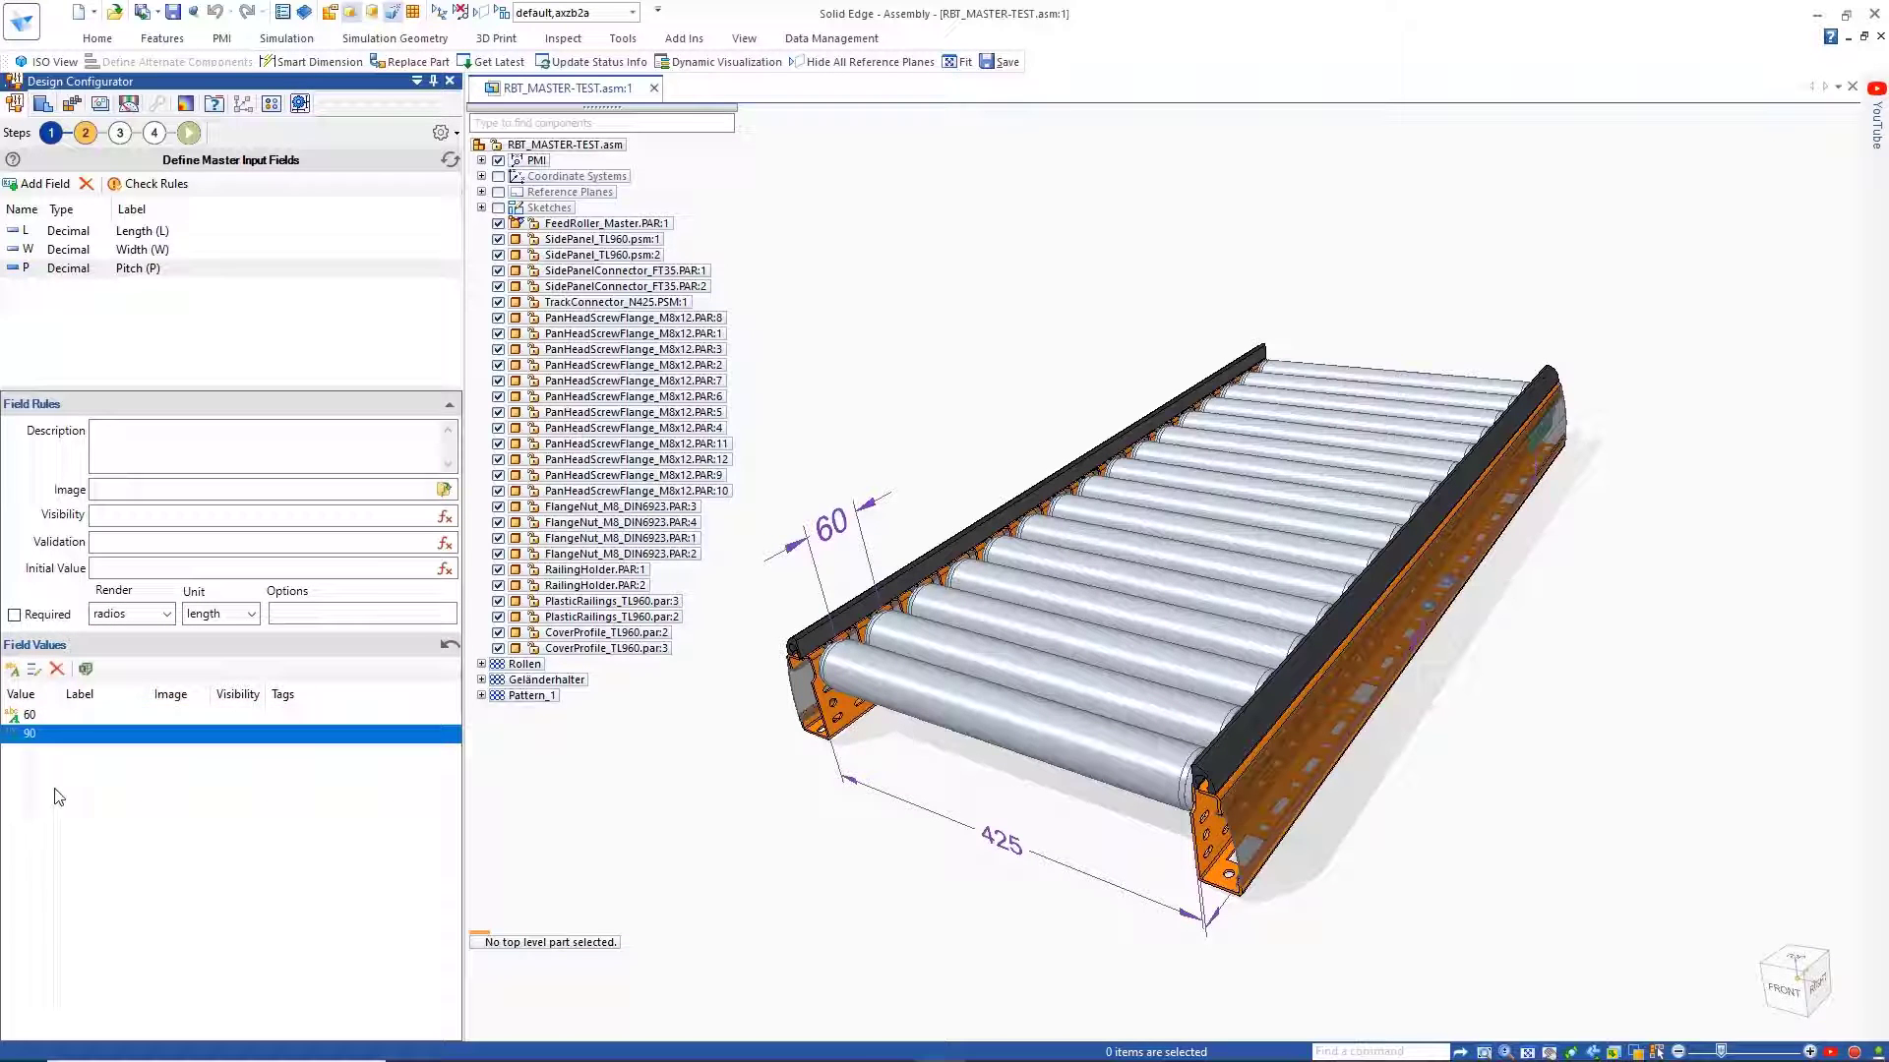
Step: Open the visibility expression of the pitch value 60 and expand the master input variables
{"action": "left_click", "coordinate": [236, 718]}
{"action": "left_click", "coordinate": [253, 718]}
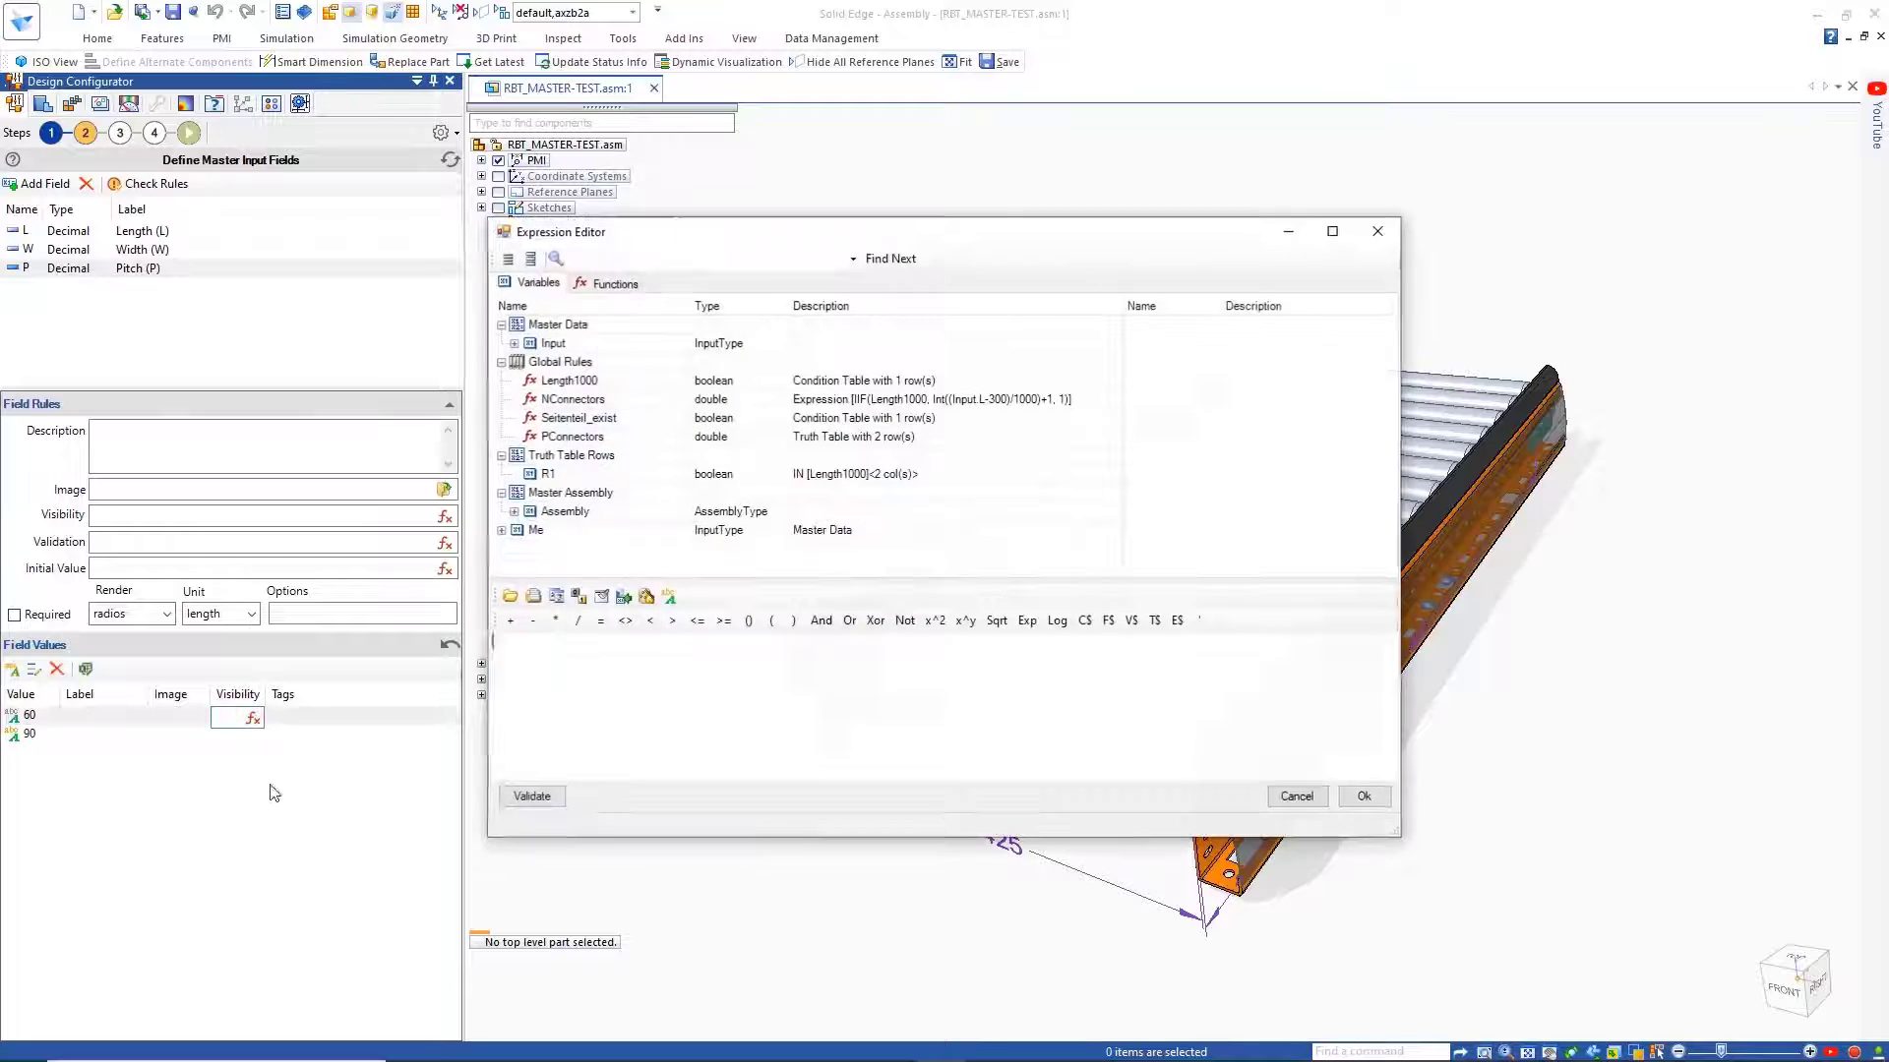
{"action": "left_click", "coordinate": [513, 344]}
{"action": "double_click", "coordinate": [553, 382]}
{"action": "left_click", "coordinate": [602, 622]}
{"action": "double_click", "coordinate": [598, 667]}
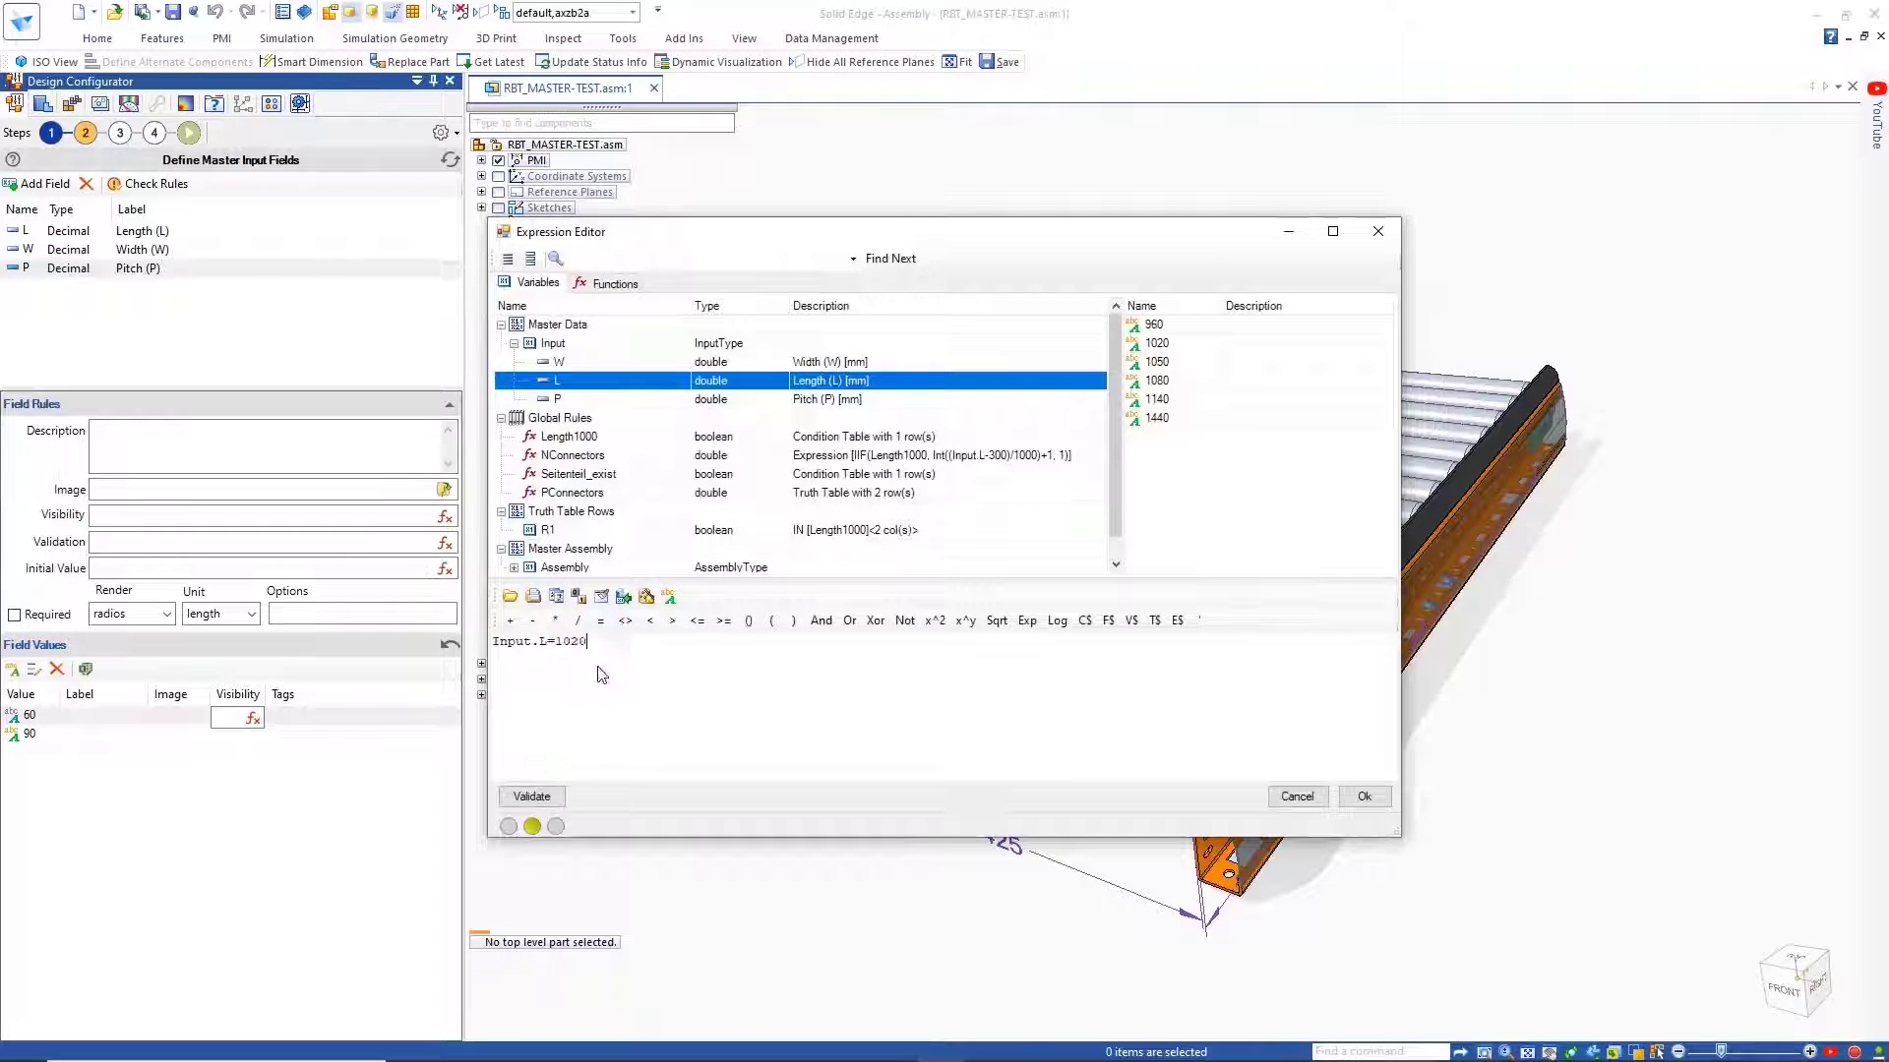
{"action": "left_click", "coordinate": [849, 621]}
{"action": "double_click", "coordinate": [556, 381]}
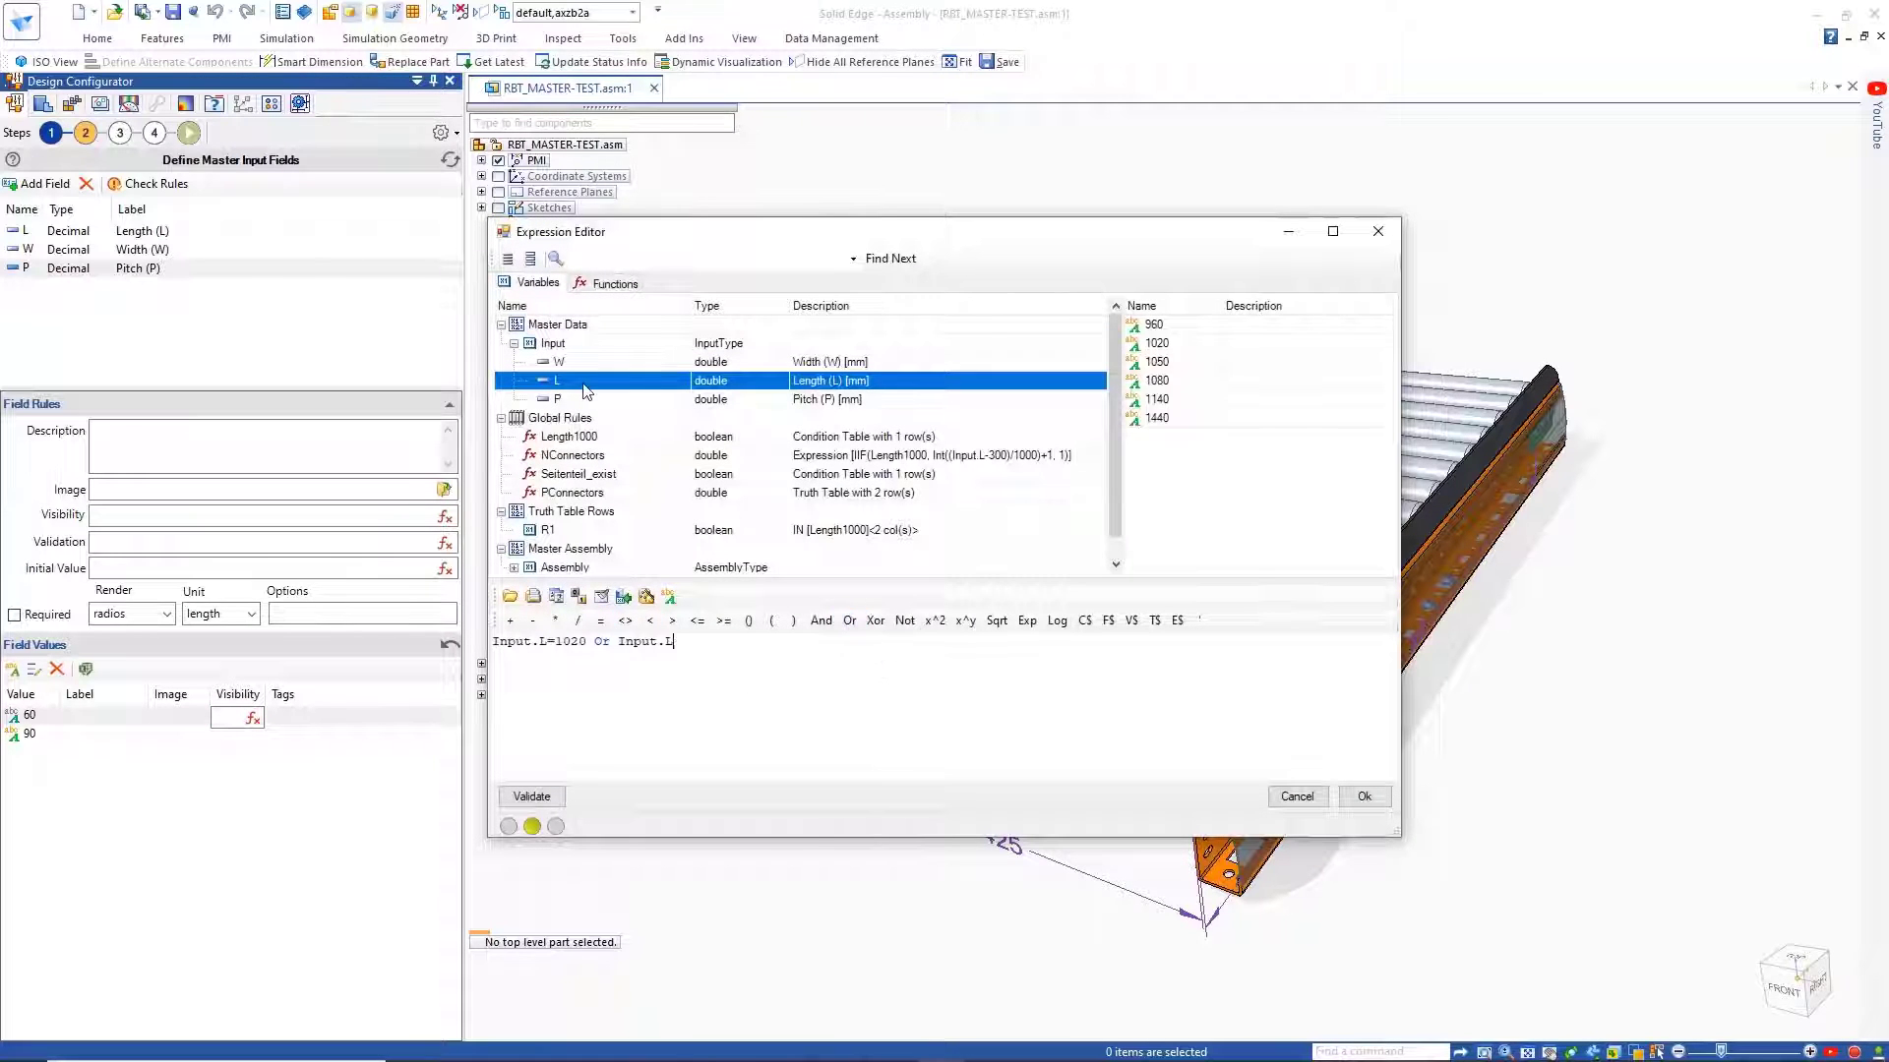
{"action": "left_click", "coordinate": [601, 621]}
{"action": "double_click", "coordinate": [713, 728]}
{"action": "left_click_drag", "start_coordinate": [740, 649], "coordinate": [492, 652]}
{"action": "key", "text": "Delete"}
Step: Insert the Mod(val1, val2) math function into the visibility expression for the pitch value 60
{"action": "left_click", "coordinate": [615, 284]}
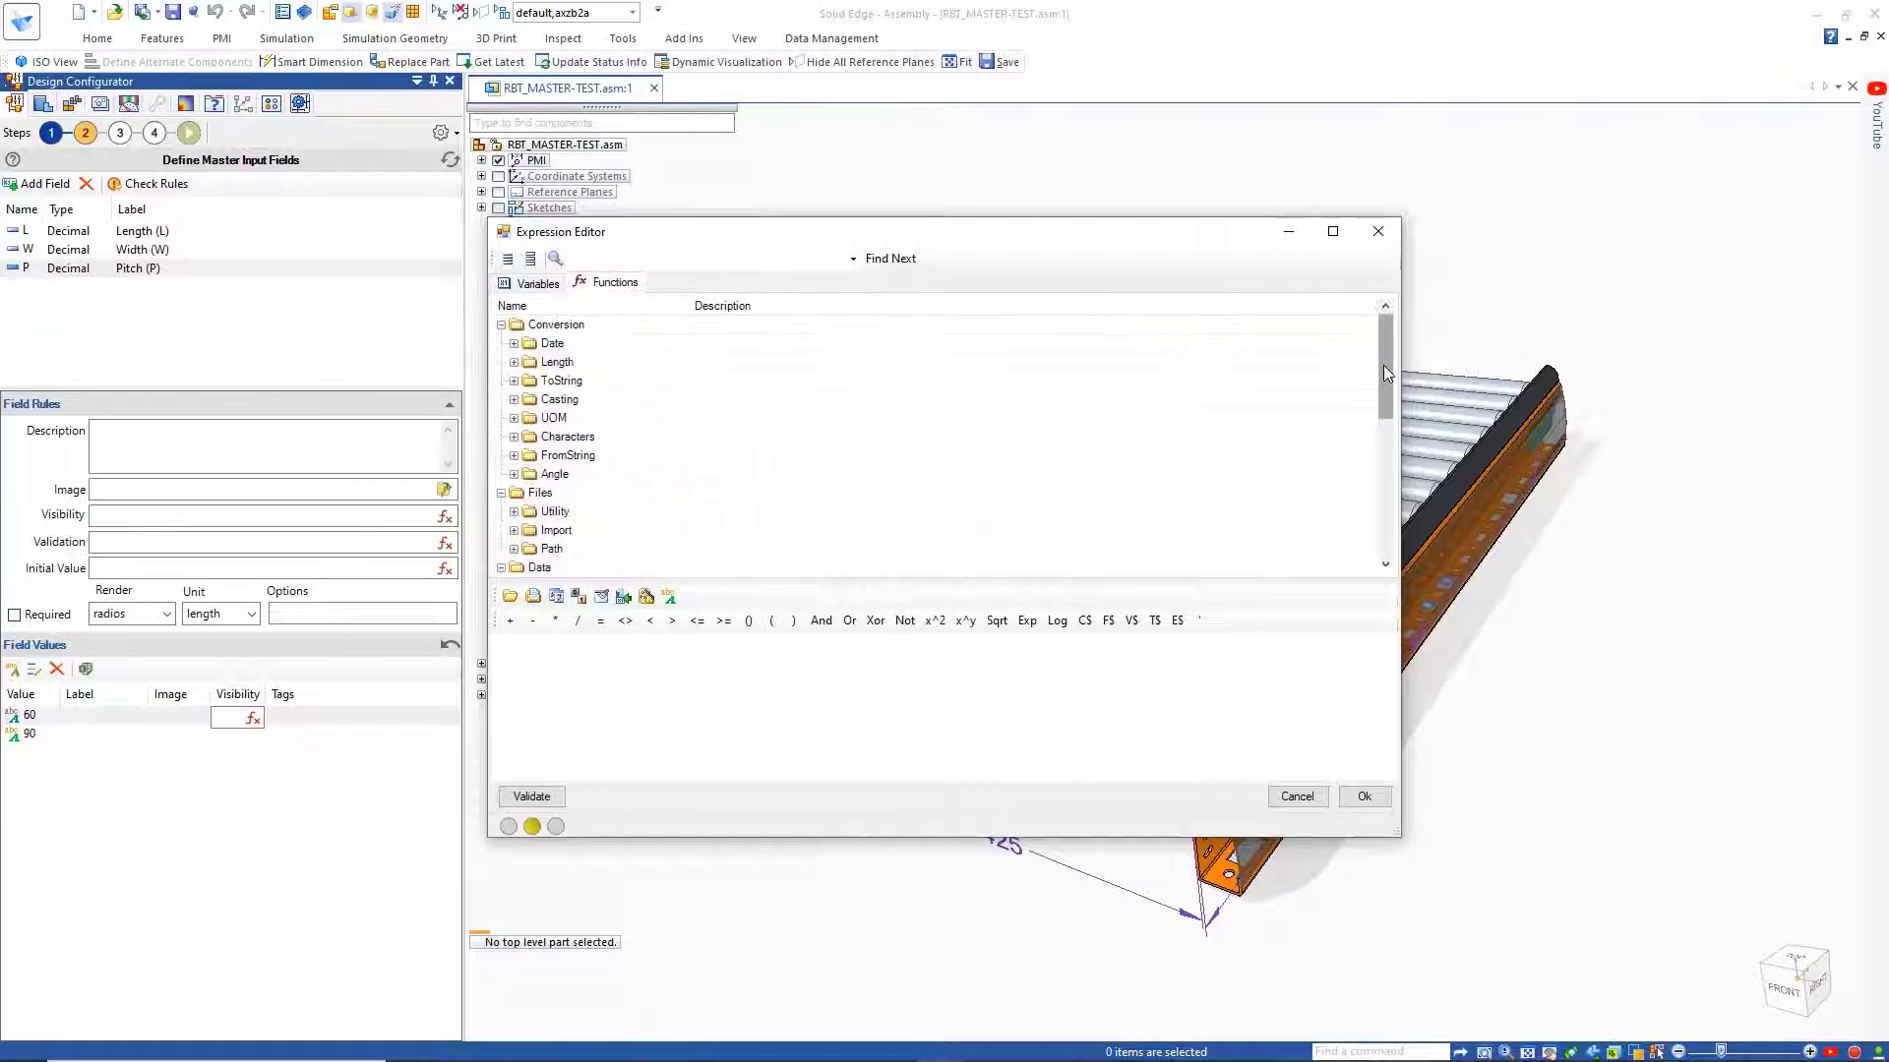
{"action": "left_click_drag", "start_coordinate": [1383, 365], "coordinate": [1385, 524]}
{"action": "left_click", "coordinate": [502, 530]}
{"action": "left_click", "coordinate": [513, 401]}
{"action": "left_click_drag", "start_coordinate": [1383, 445], "coordinate": [1383, 484]}
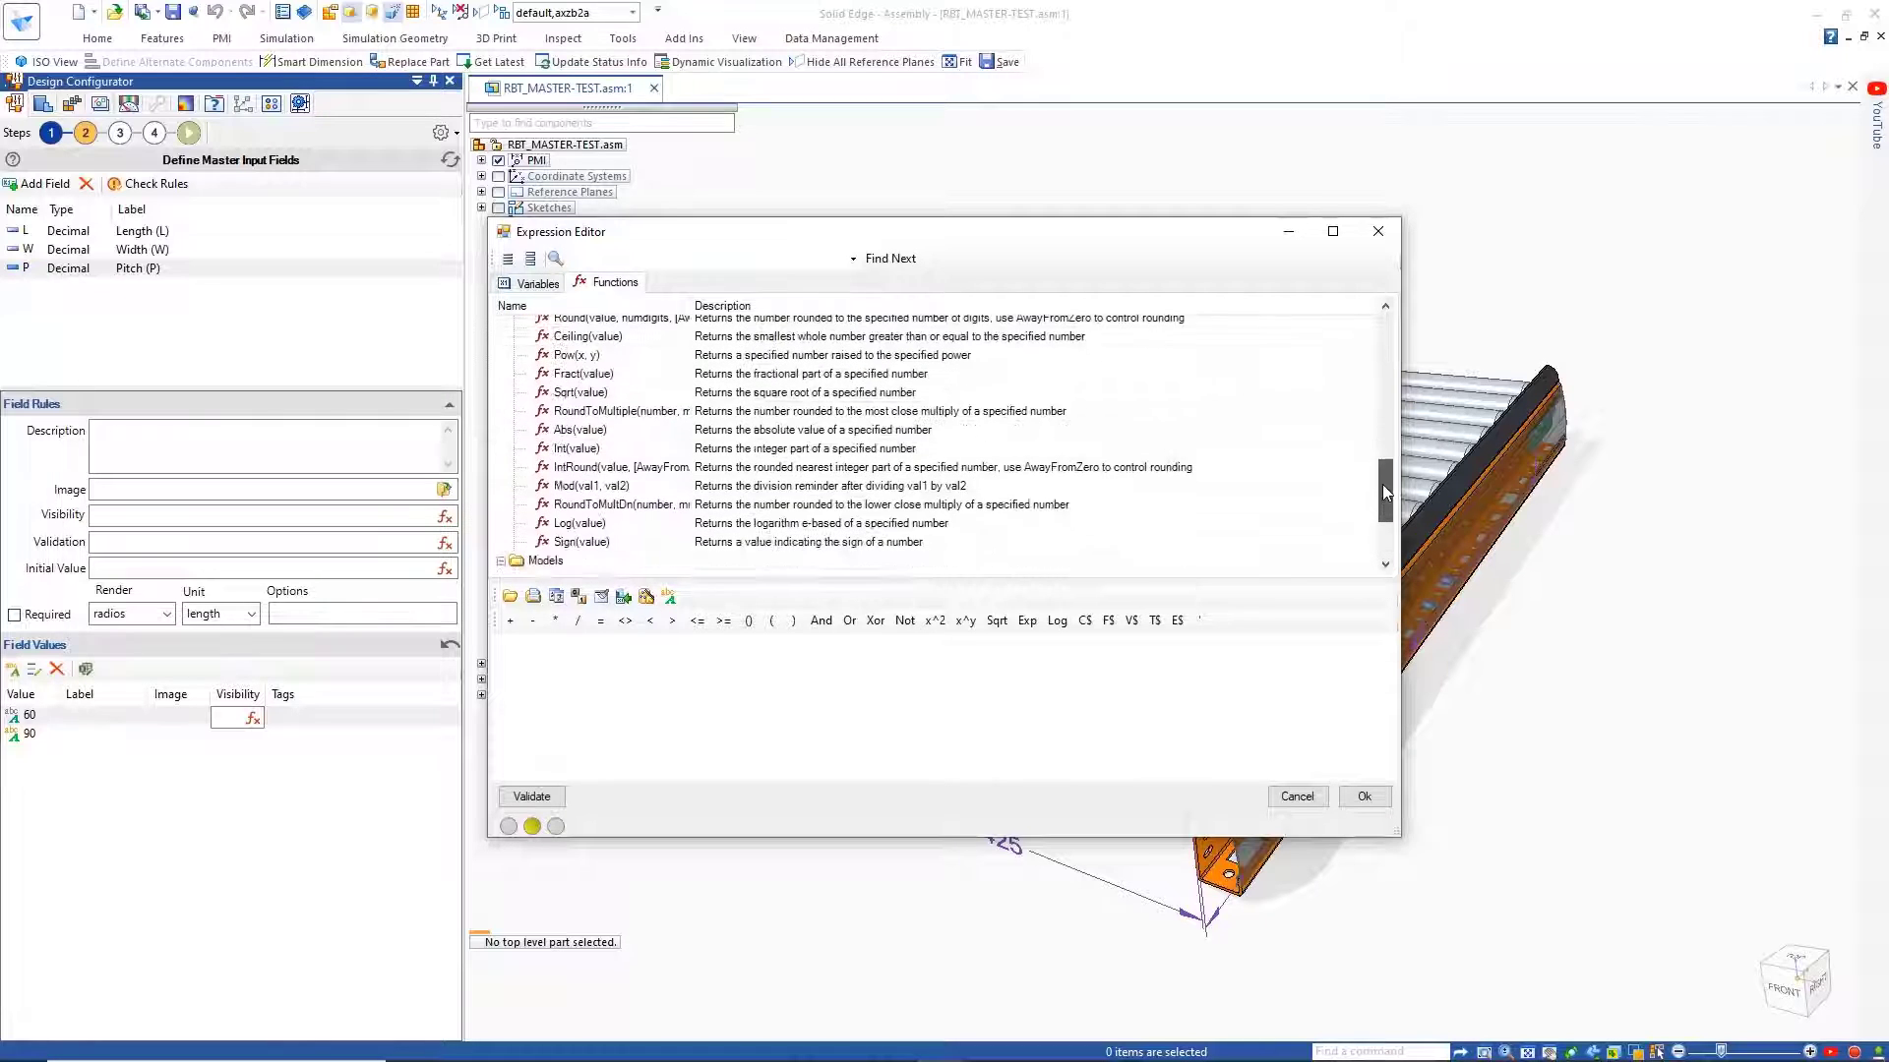
{"action": "double_click", "coordinate": [610, 486]}
Step: Complete the visibility expression as Mod(Input.L-60, 60)=0, validate it and accept it
{"action": "double_click", "coordinate": [540, 641]}
{"action": "left_click", "coordinate": [536, 283]}
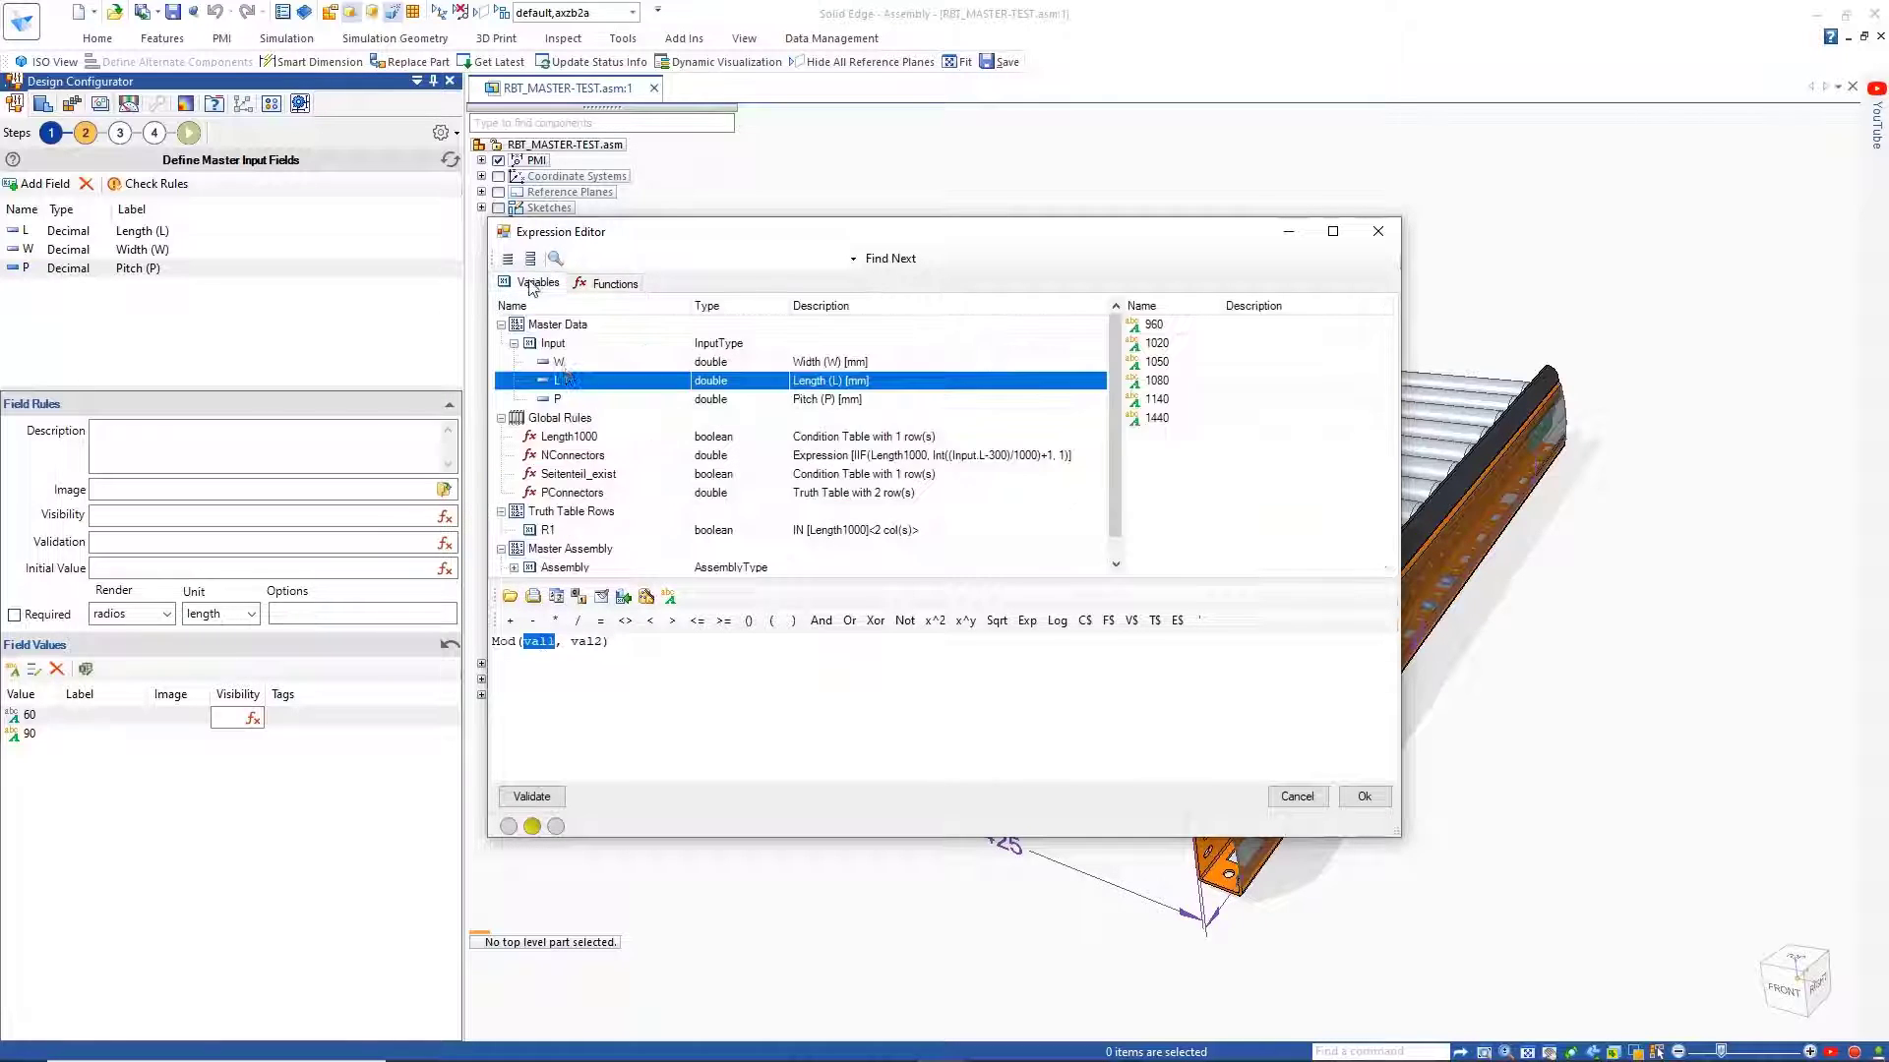
{"action": "double_click", "coordinate": [566, 382]}
{"action": "type", "text": "-60"}
{"action": "double_click", "coordinate": [635, 643]}
{"action": "type", "text": "60)="}
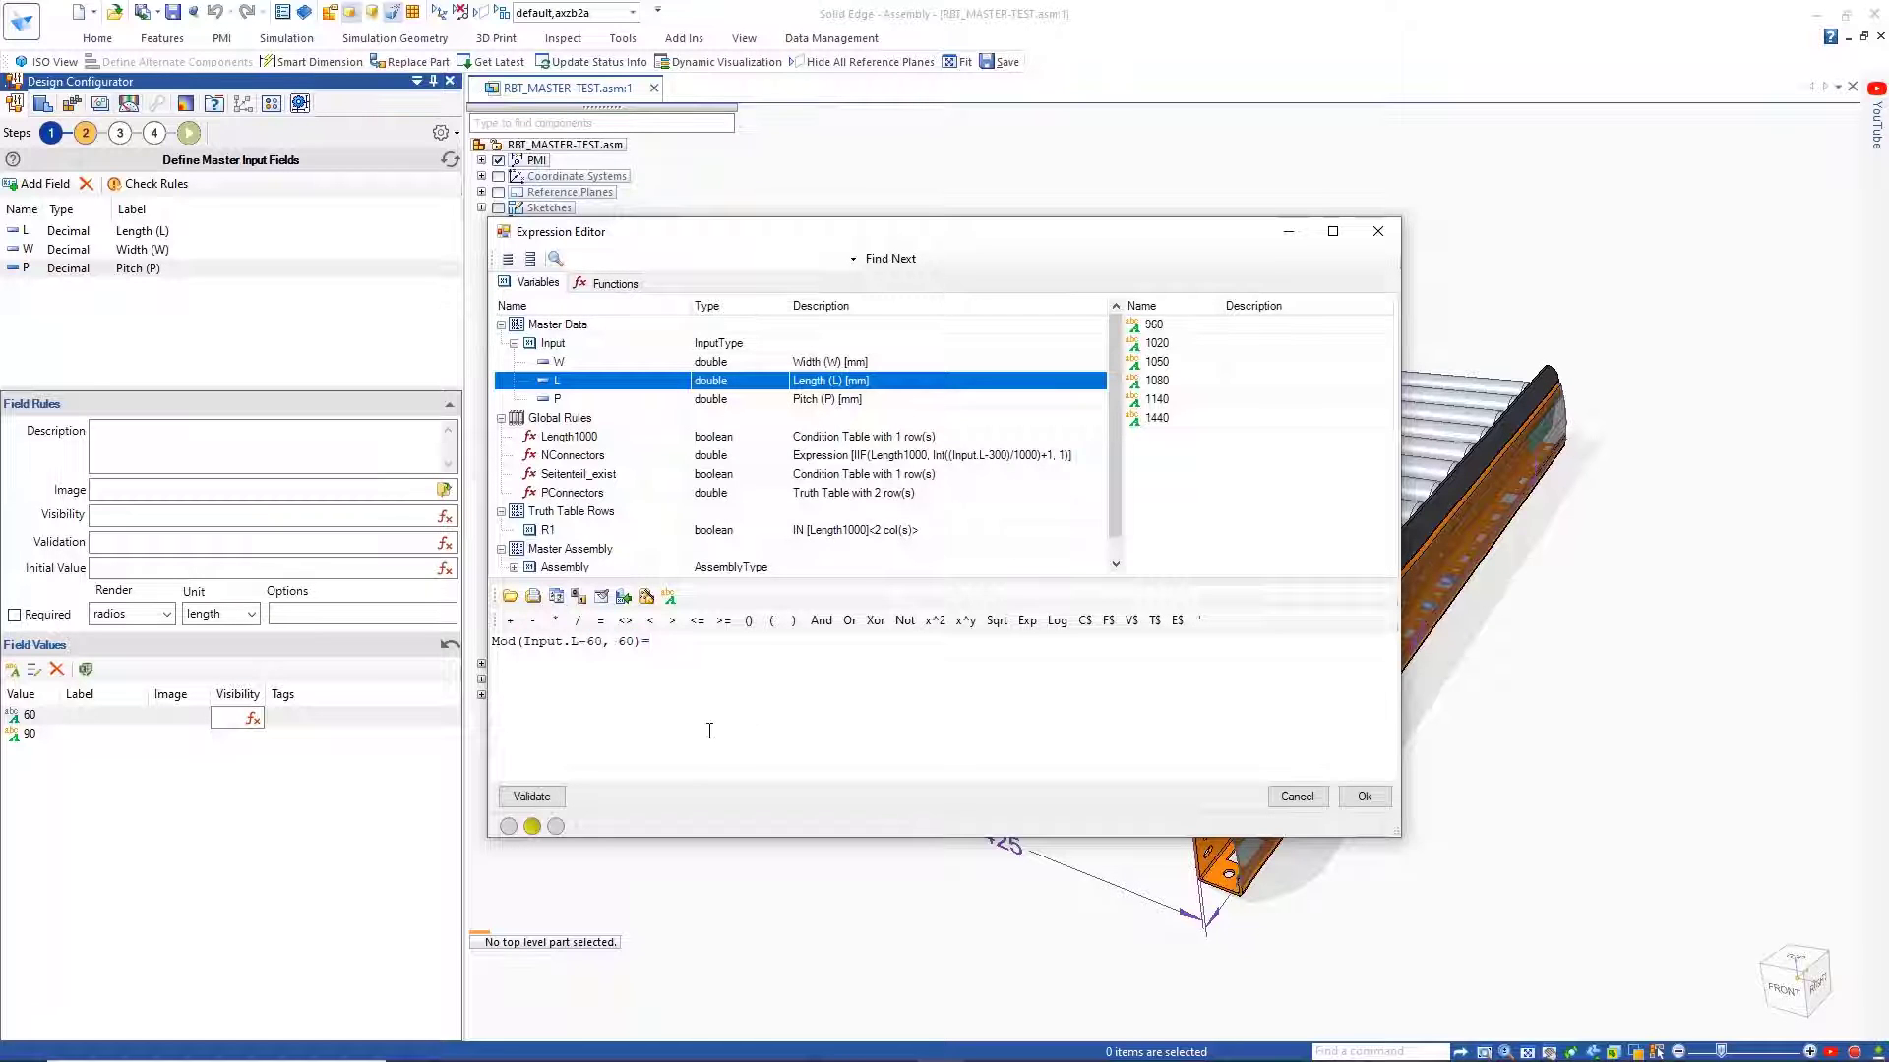
{"action": "key", "text": "End"}
{"action": "type", "text": "=0"}
{"action": "left_click", "coordinate": [547, 802]}
{"action": "left_click", "coordinate": [1364, 797]}
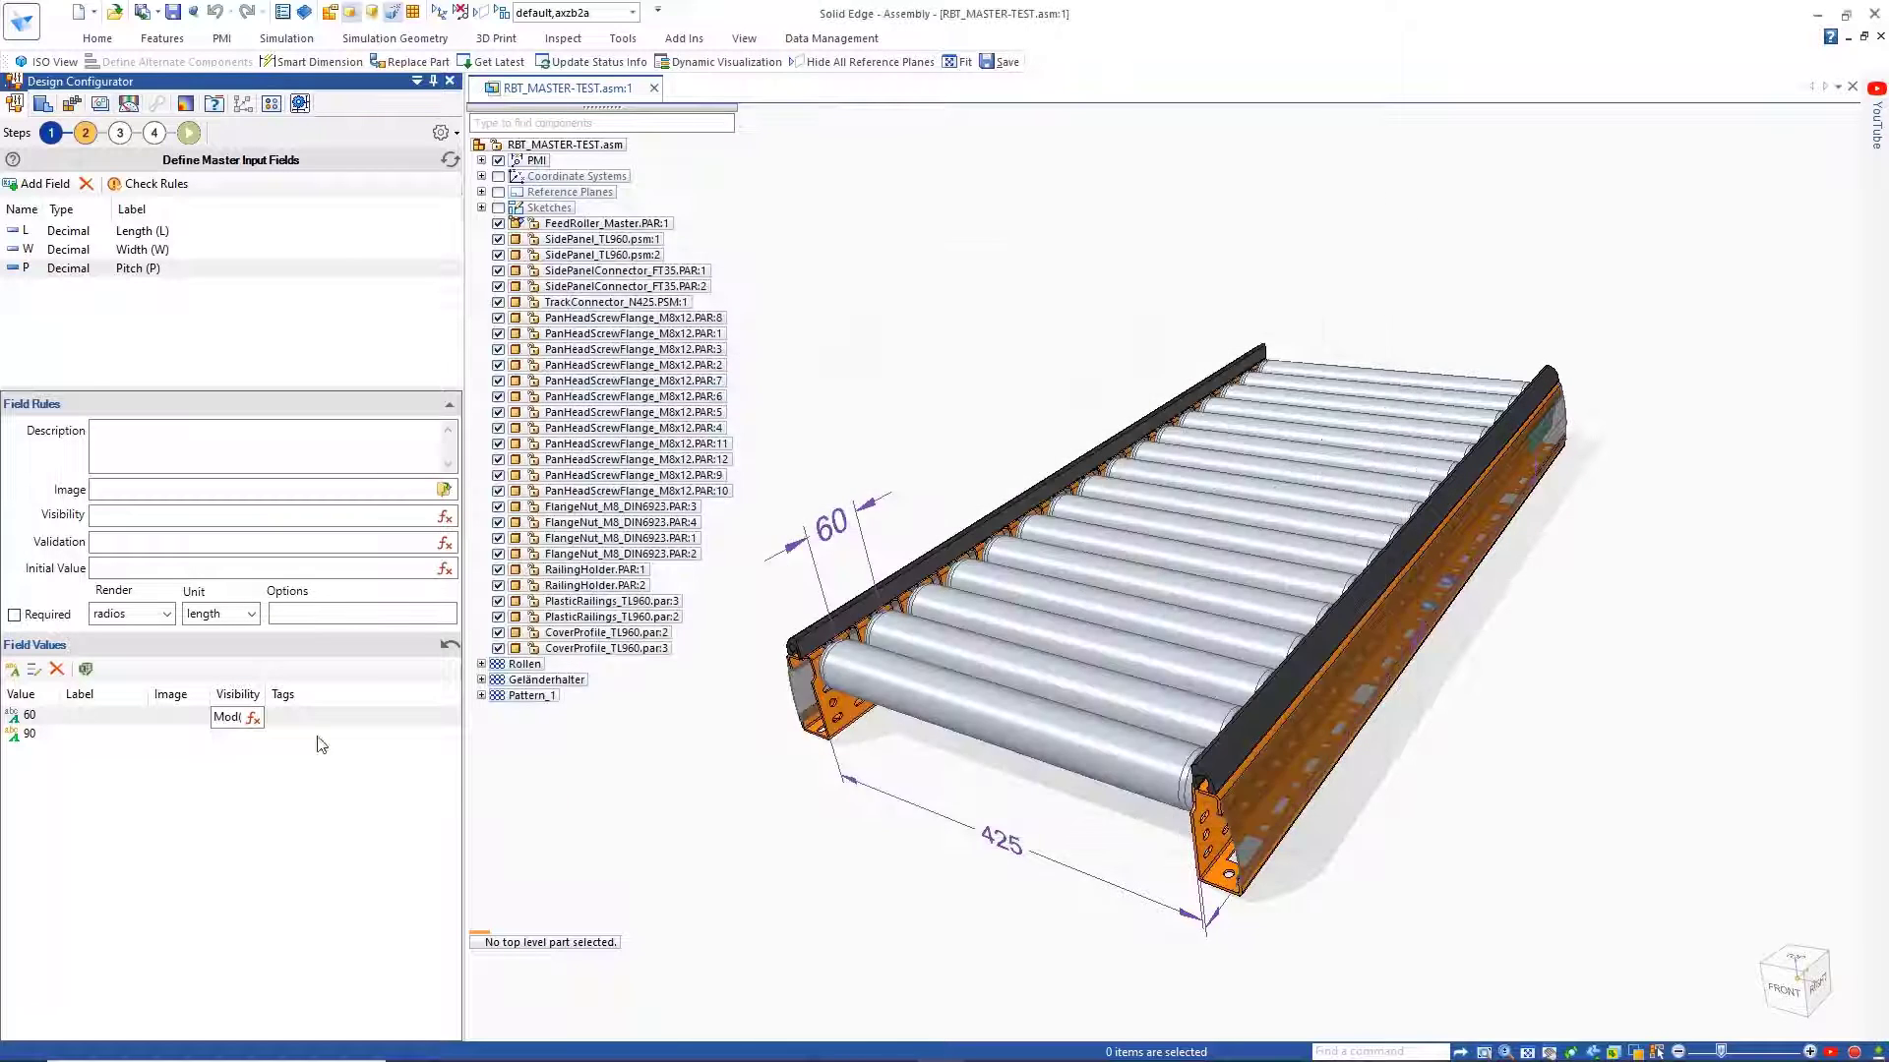
Step: Copy the visibility expression to the pitch value 90 and change it to Mod(Input.L-60, 90)=0
{"action": "left_click", "coordinate": [328, 723]}
{"action": "left_click", "coordinate": [263, 722]}
{"action": "right_click", "coordinate": [263, 723]}
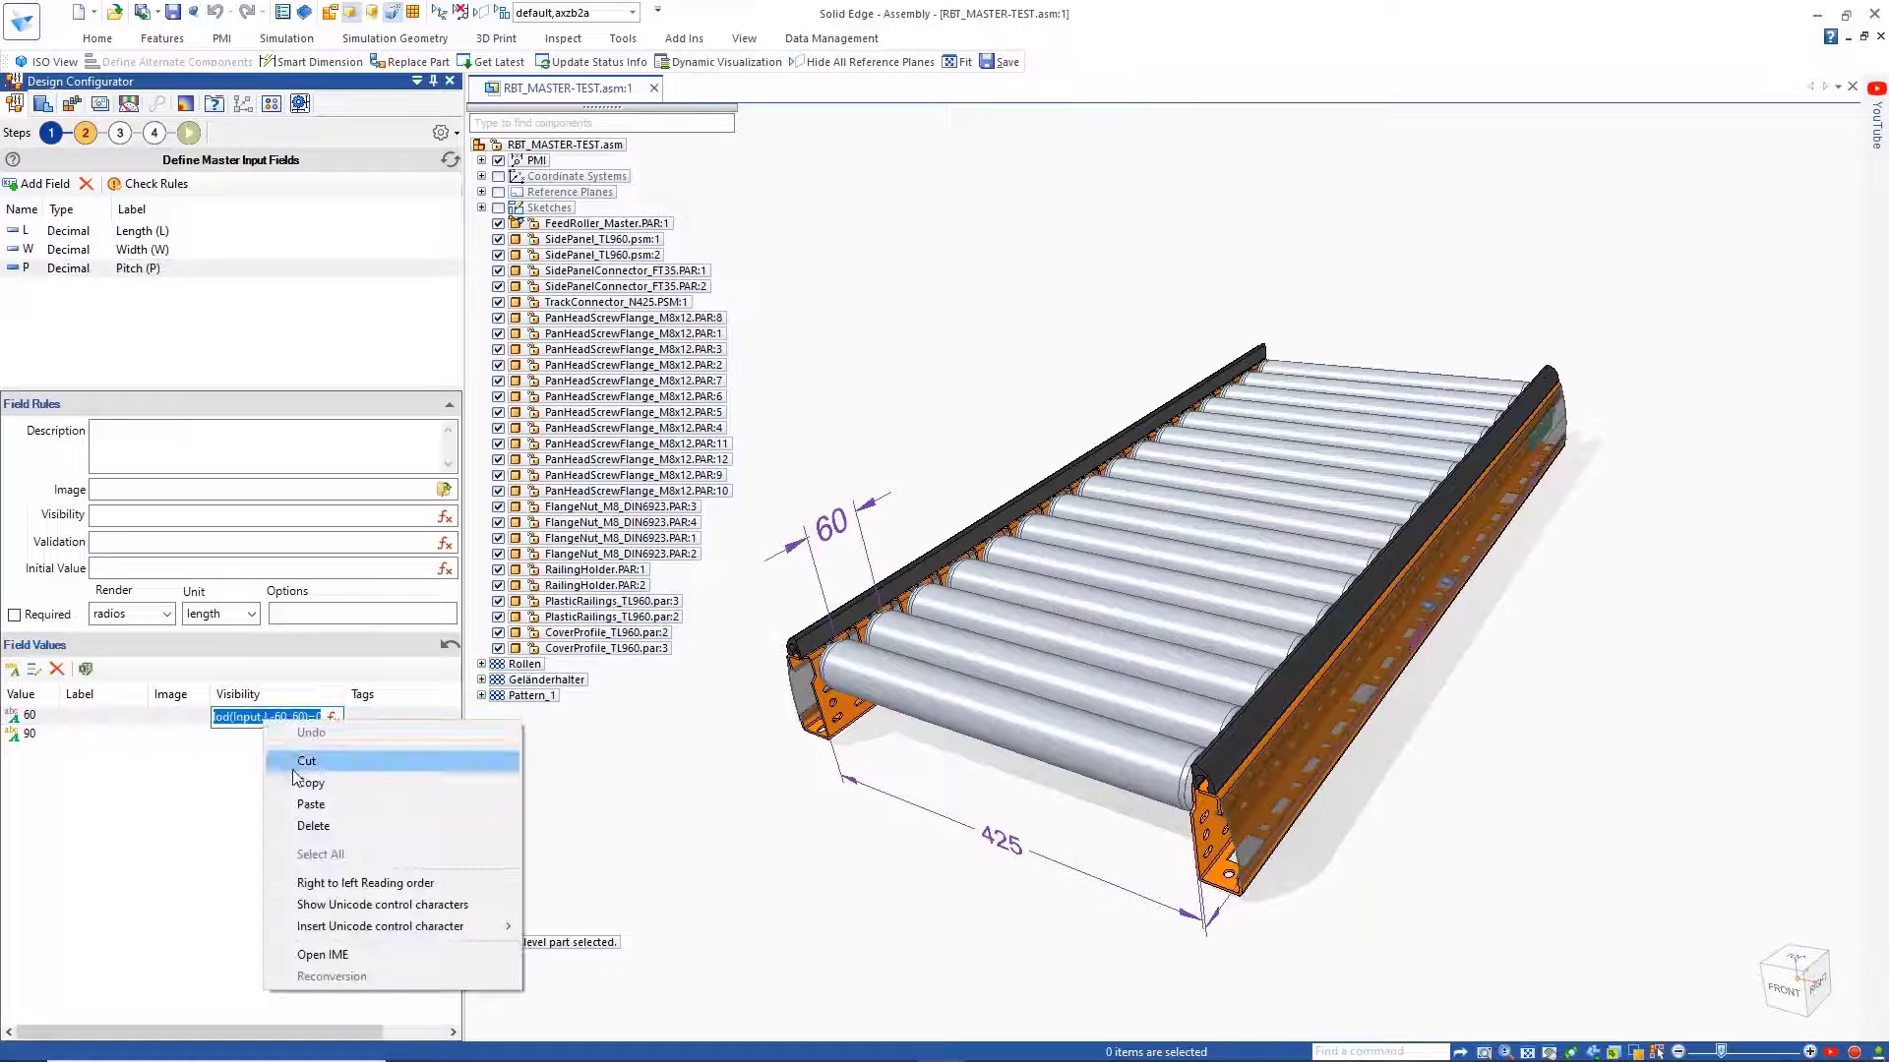
{"action": "left_click", "coordinate": [299, 784]}
{"action": "left_click", "coordinate": [258, 737]}
{"action": "right_click", "coordinate": [257, 736]}
{"action": "left_click", "coordinate": [306, 819]}
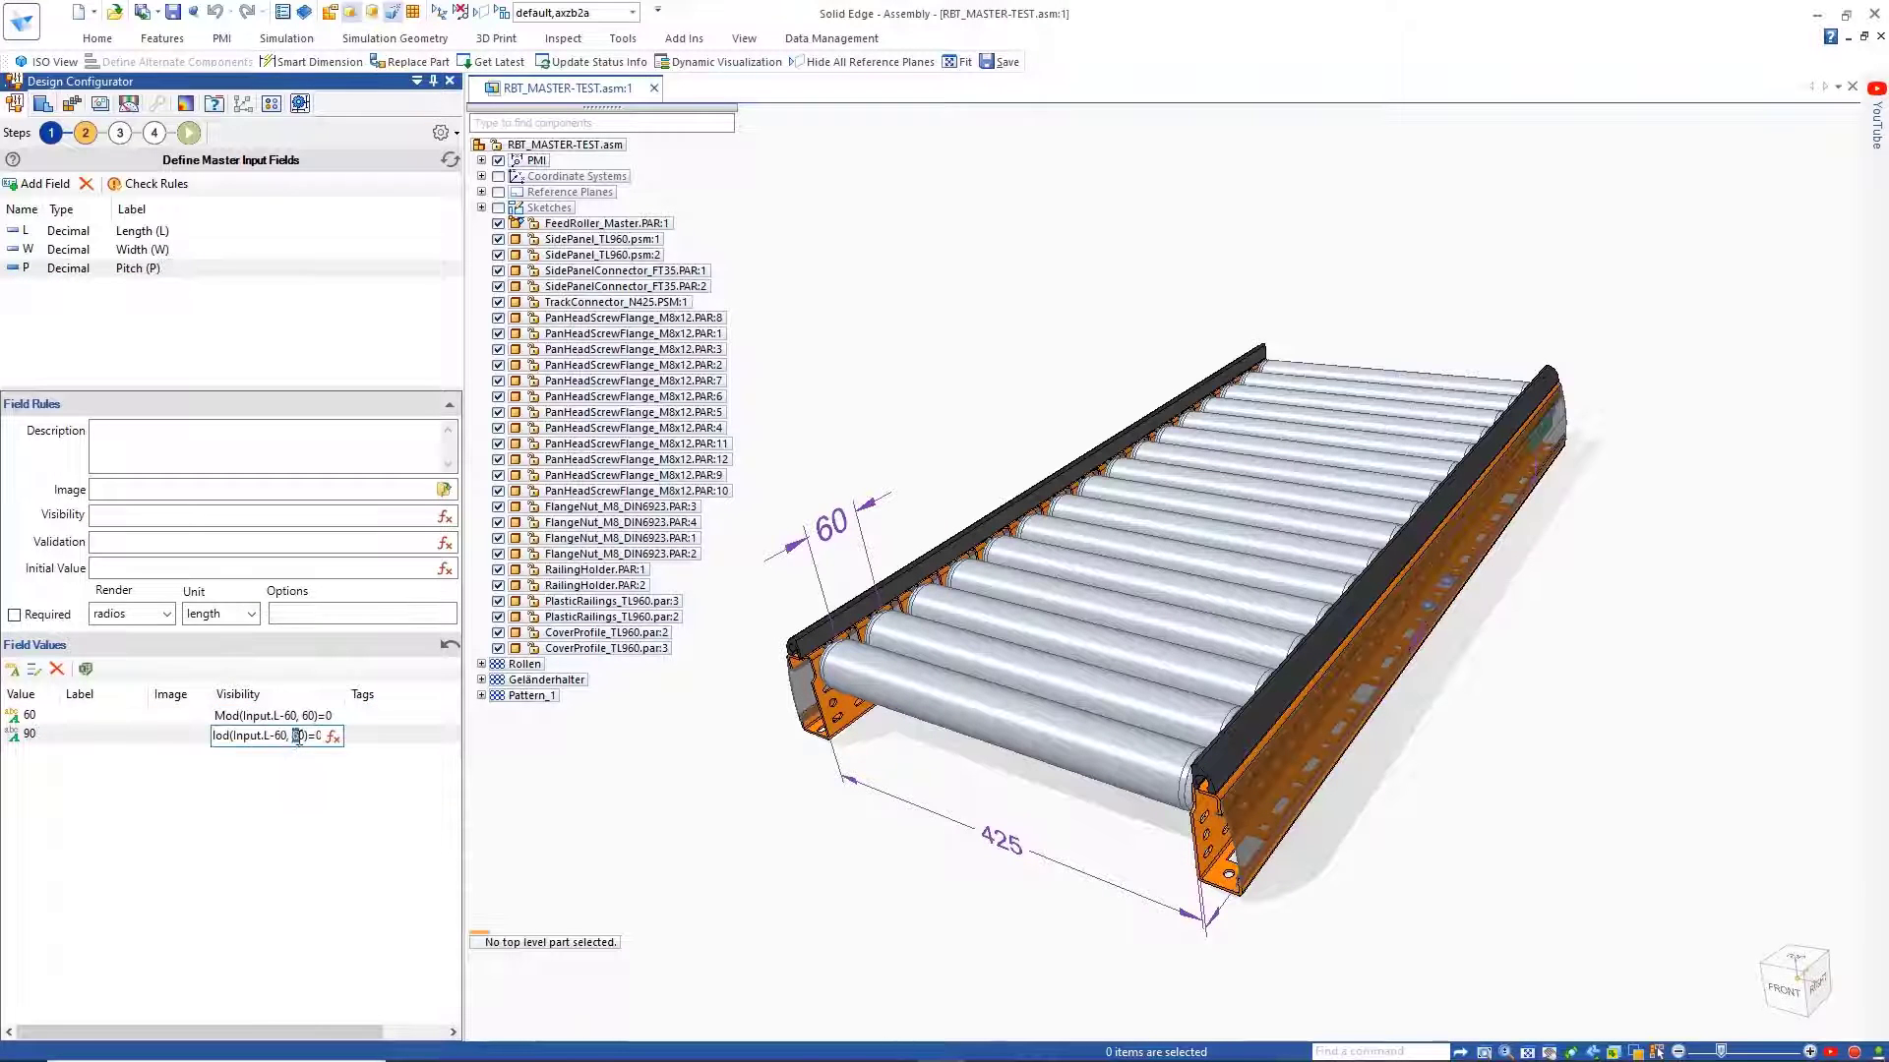
{"action": "type", "text": "90"}
{"action": "left_click", "coordinate": [290, 796]}
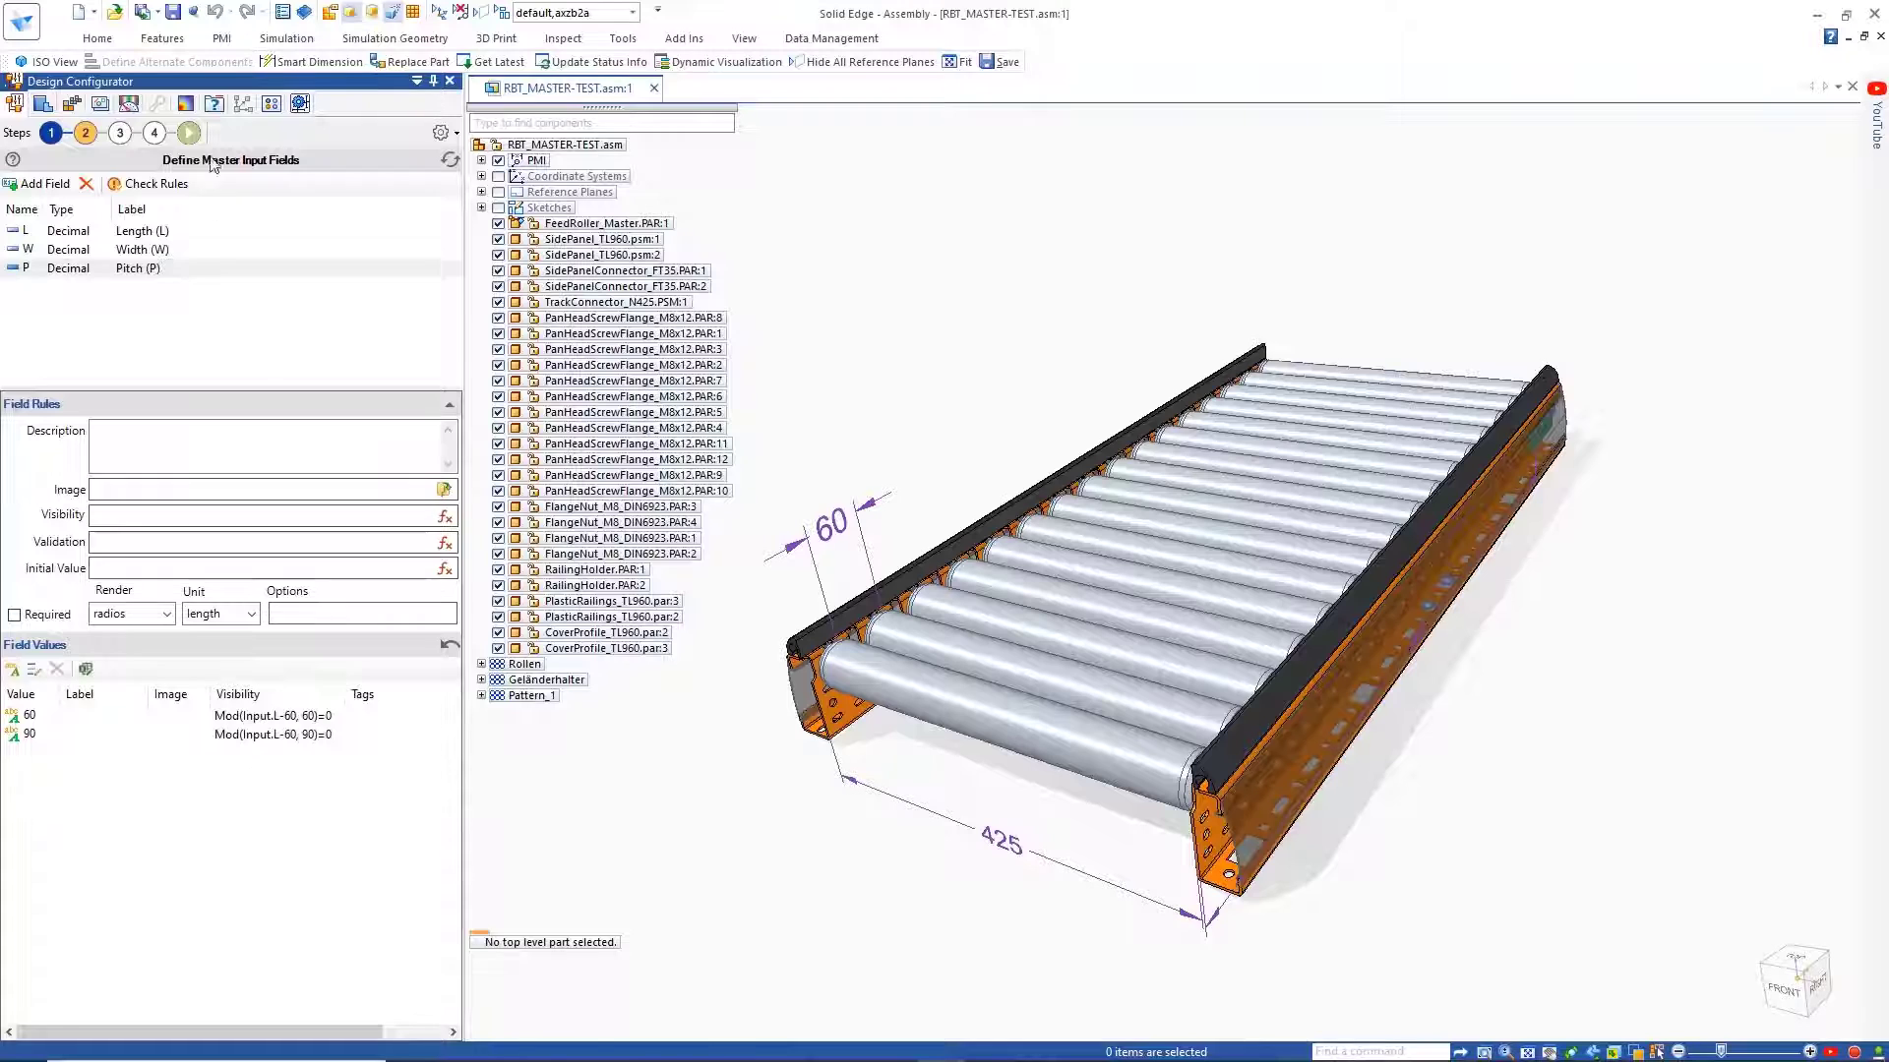
Step: Test the configuration form by choosing a length of 1440 and checking which pitch options are offered
{"action": "left_click", "coordinate": [189, 133]}
{"action": "left_click", "coordinate": [196, 428]}
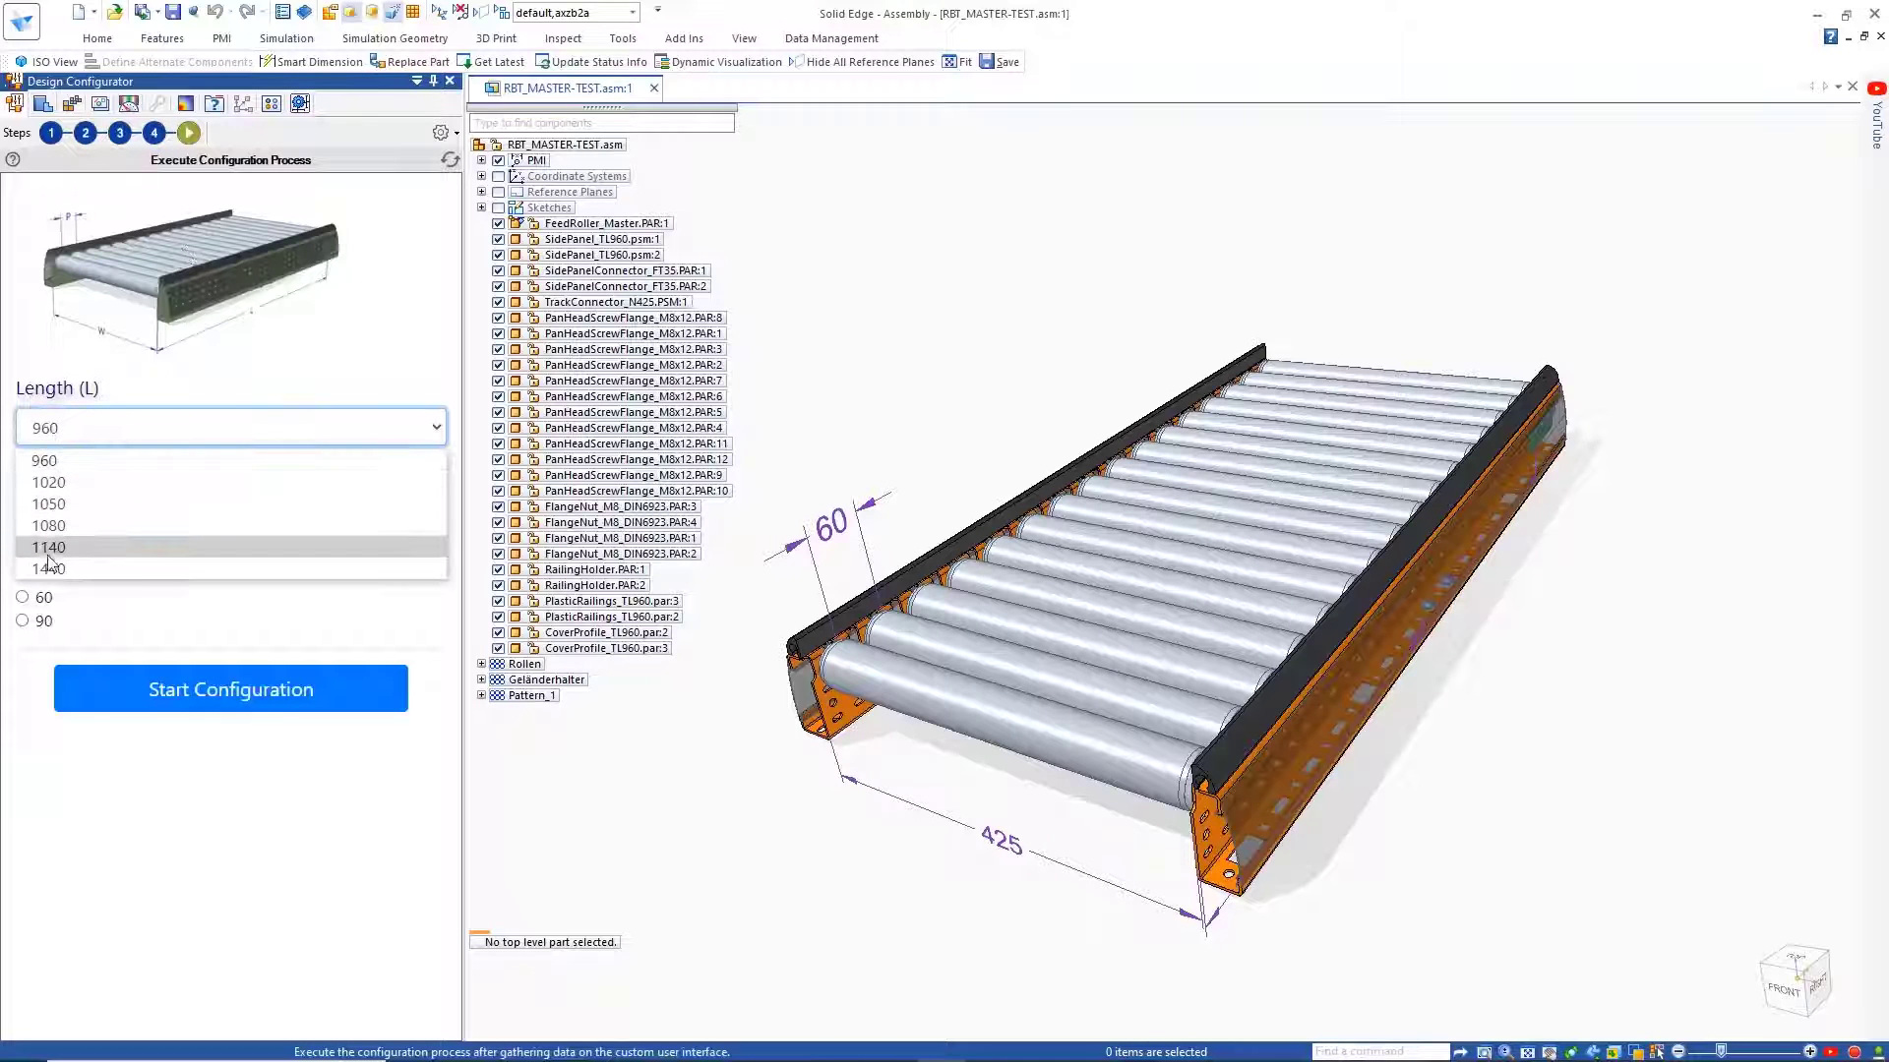
{"action": "left_click", "coordinate": [99, 576]}
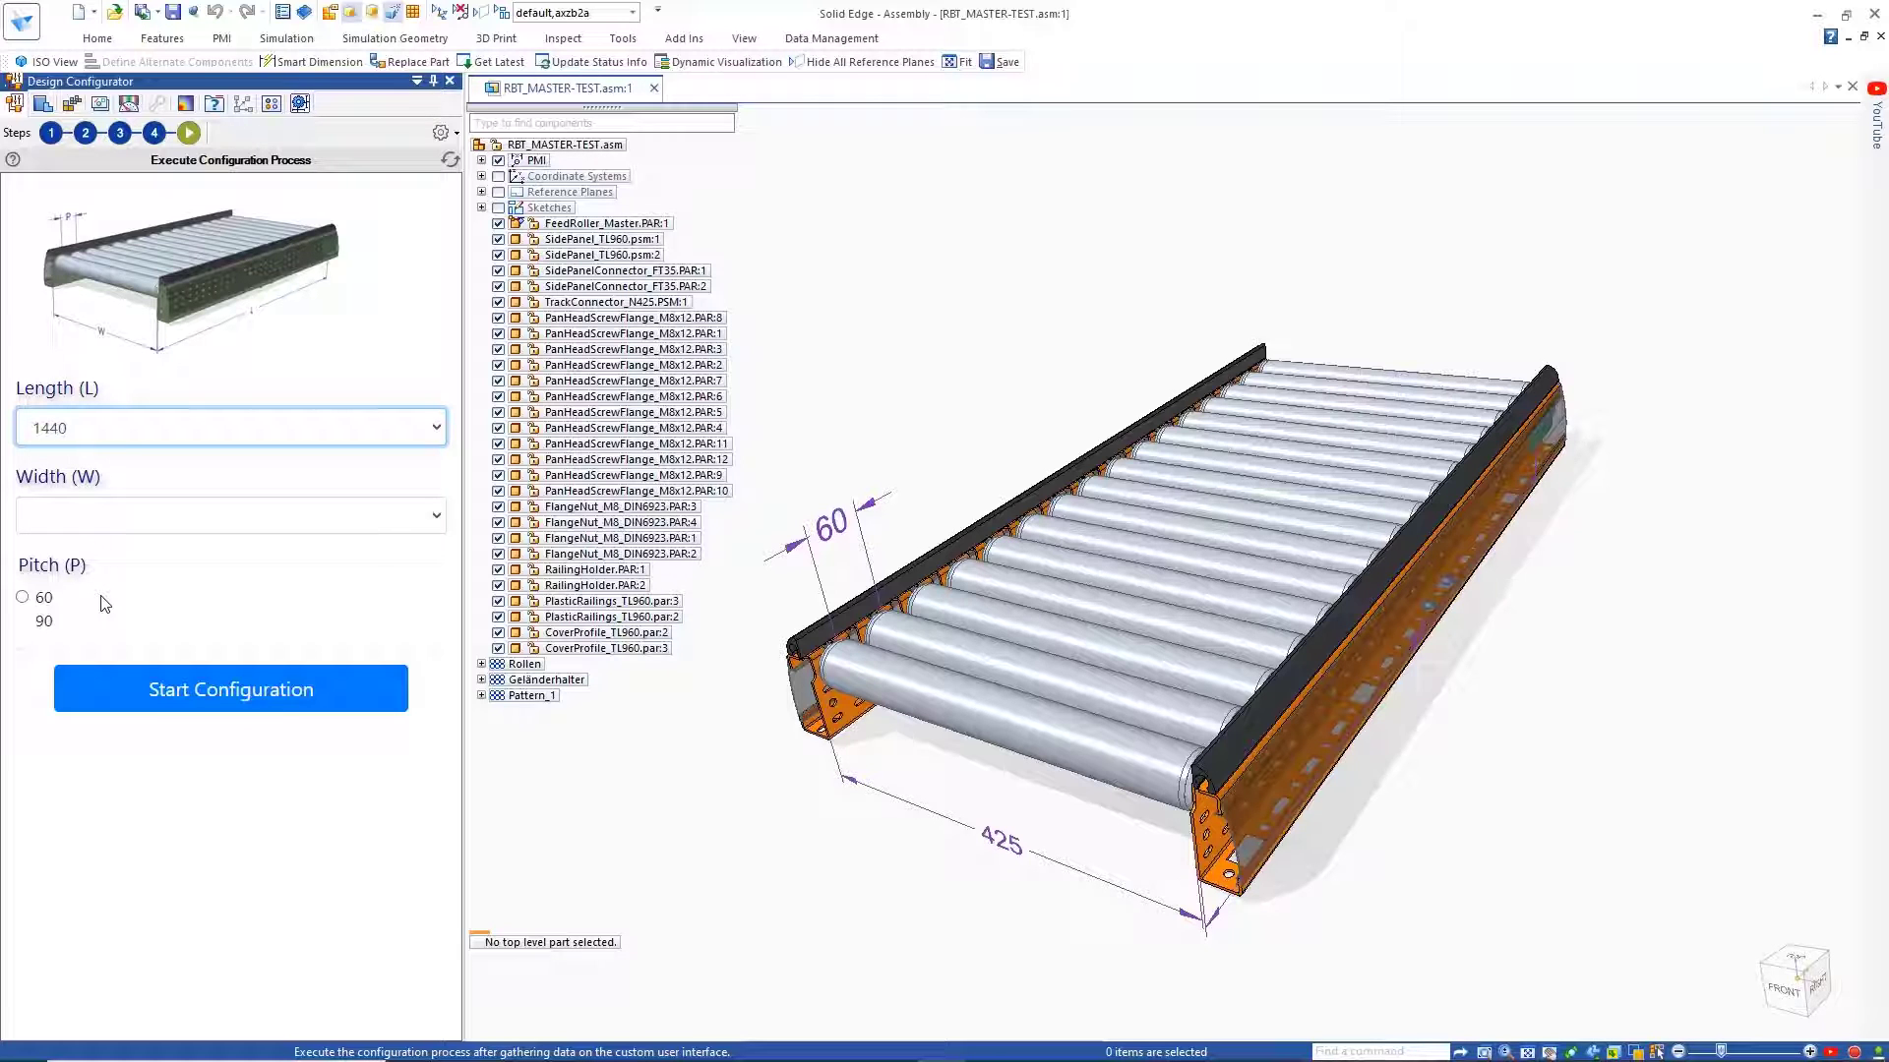
Step: Review the available global rule types and the details of the Length1000, NConnectors and PConnectors rules
{"action": "left_click", "coordinate": [120, 133]}
{"action": "left_click", "coordinate": [108, 185]}
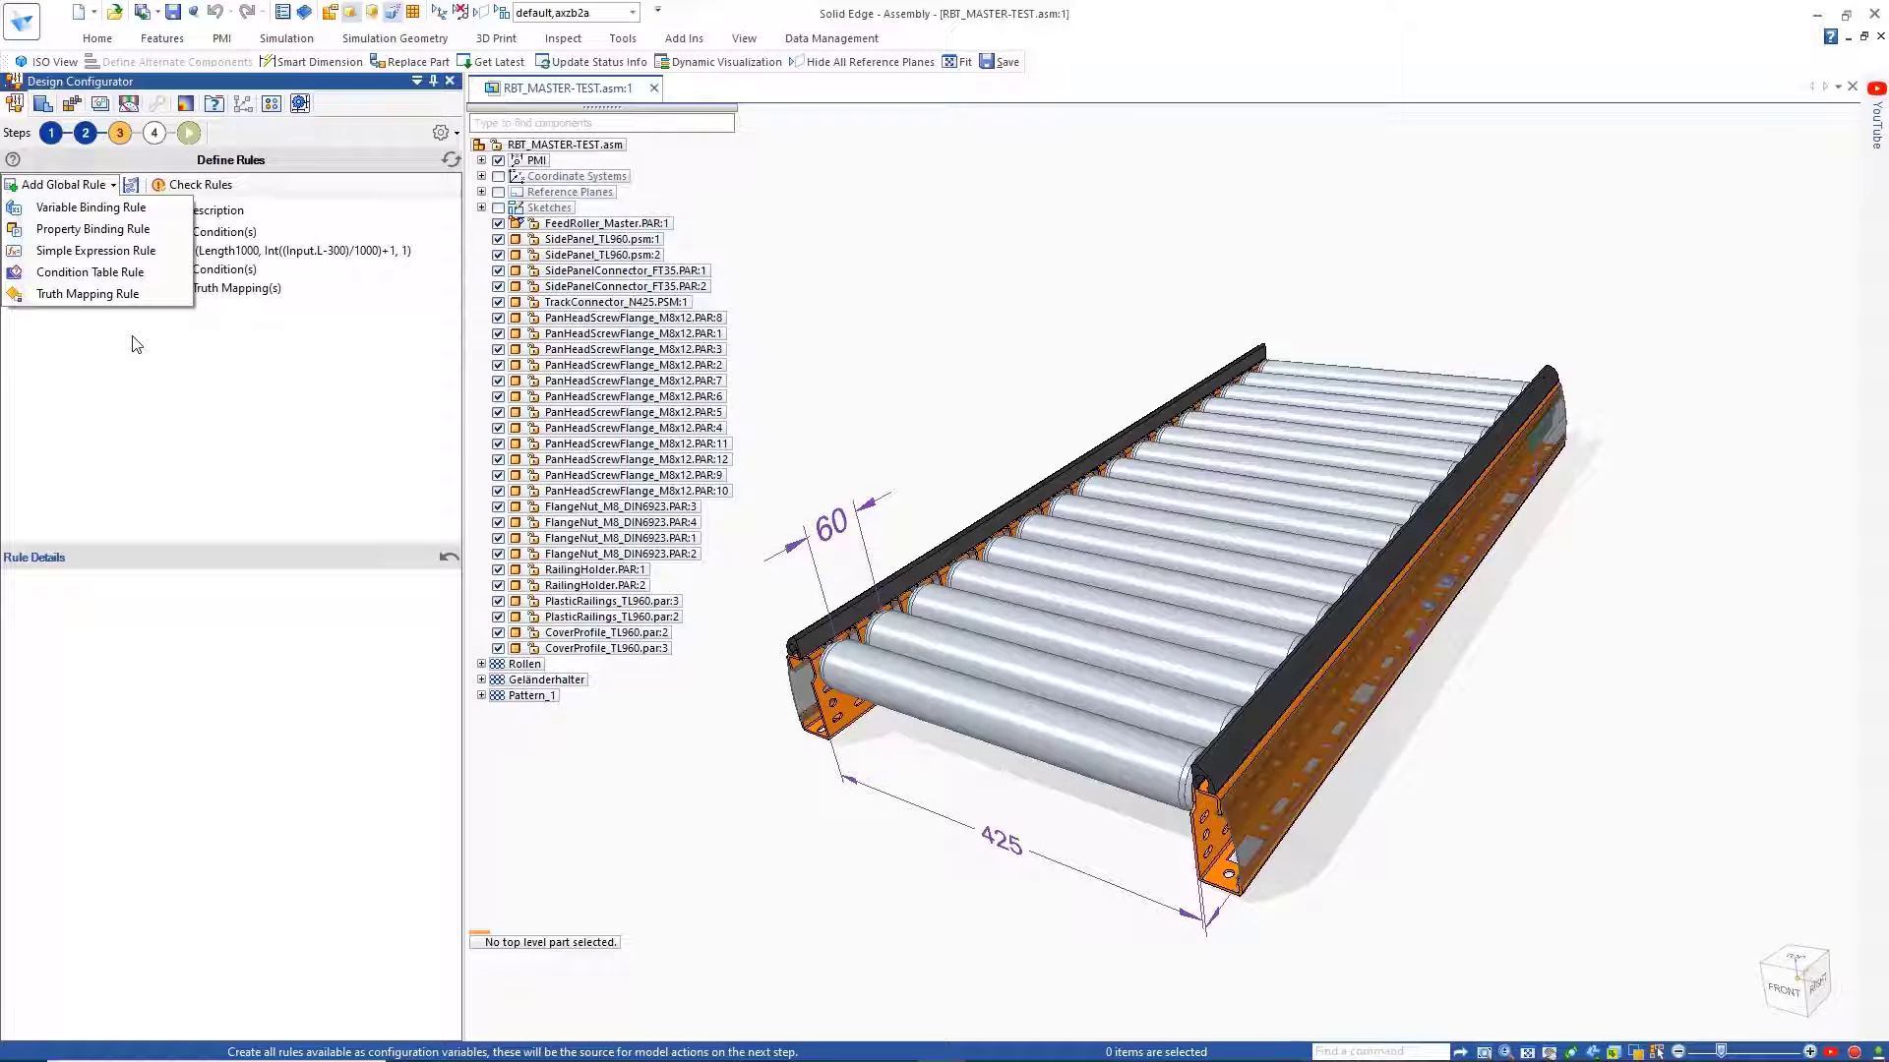
{"action": "left_click", "coordinate": [137, 344]}
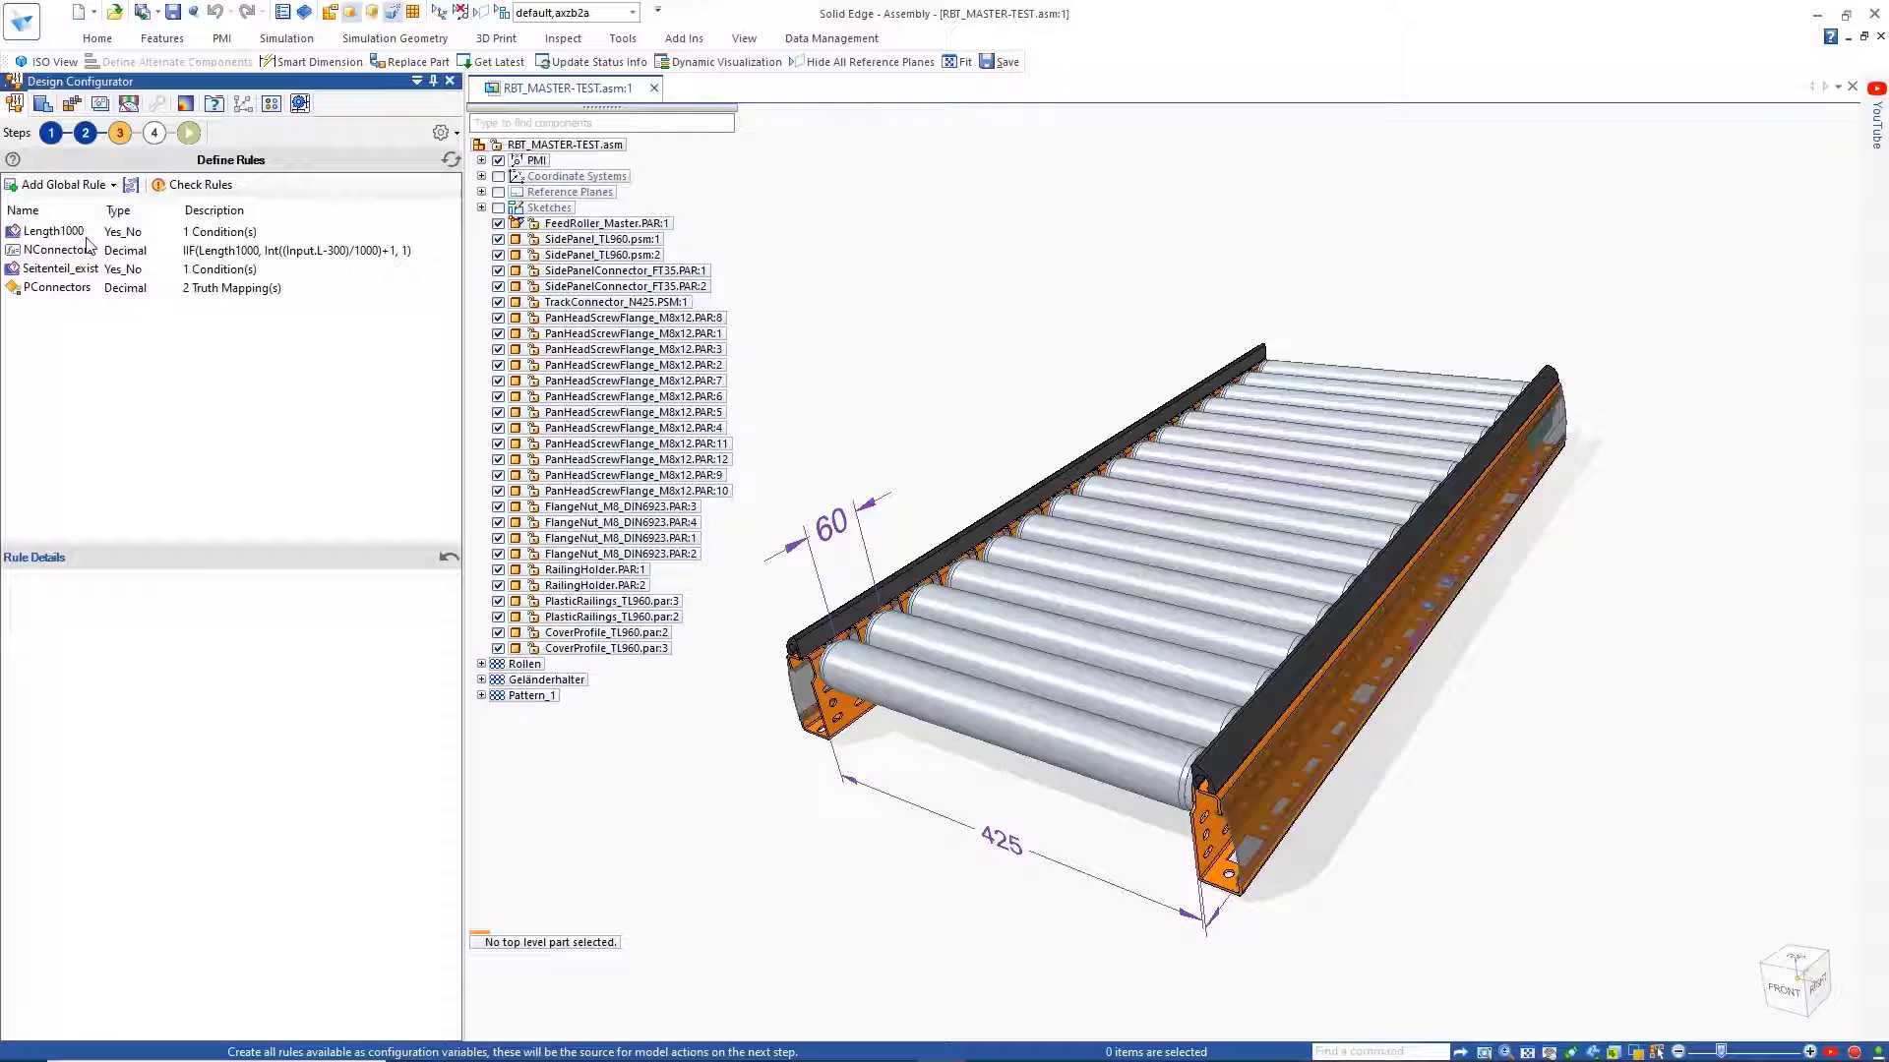
{"action": "left_click", "coordinate": [54, 232]}
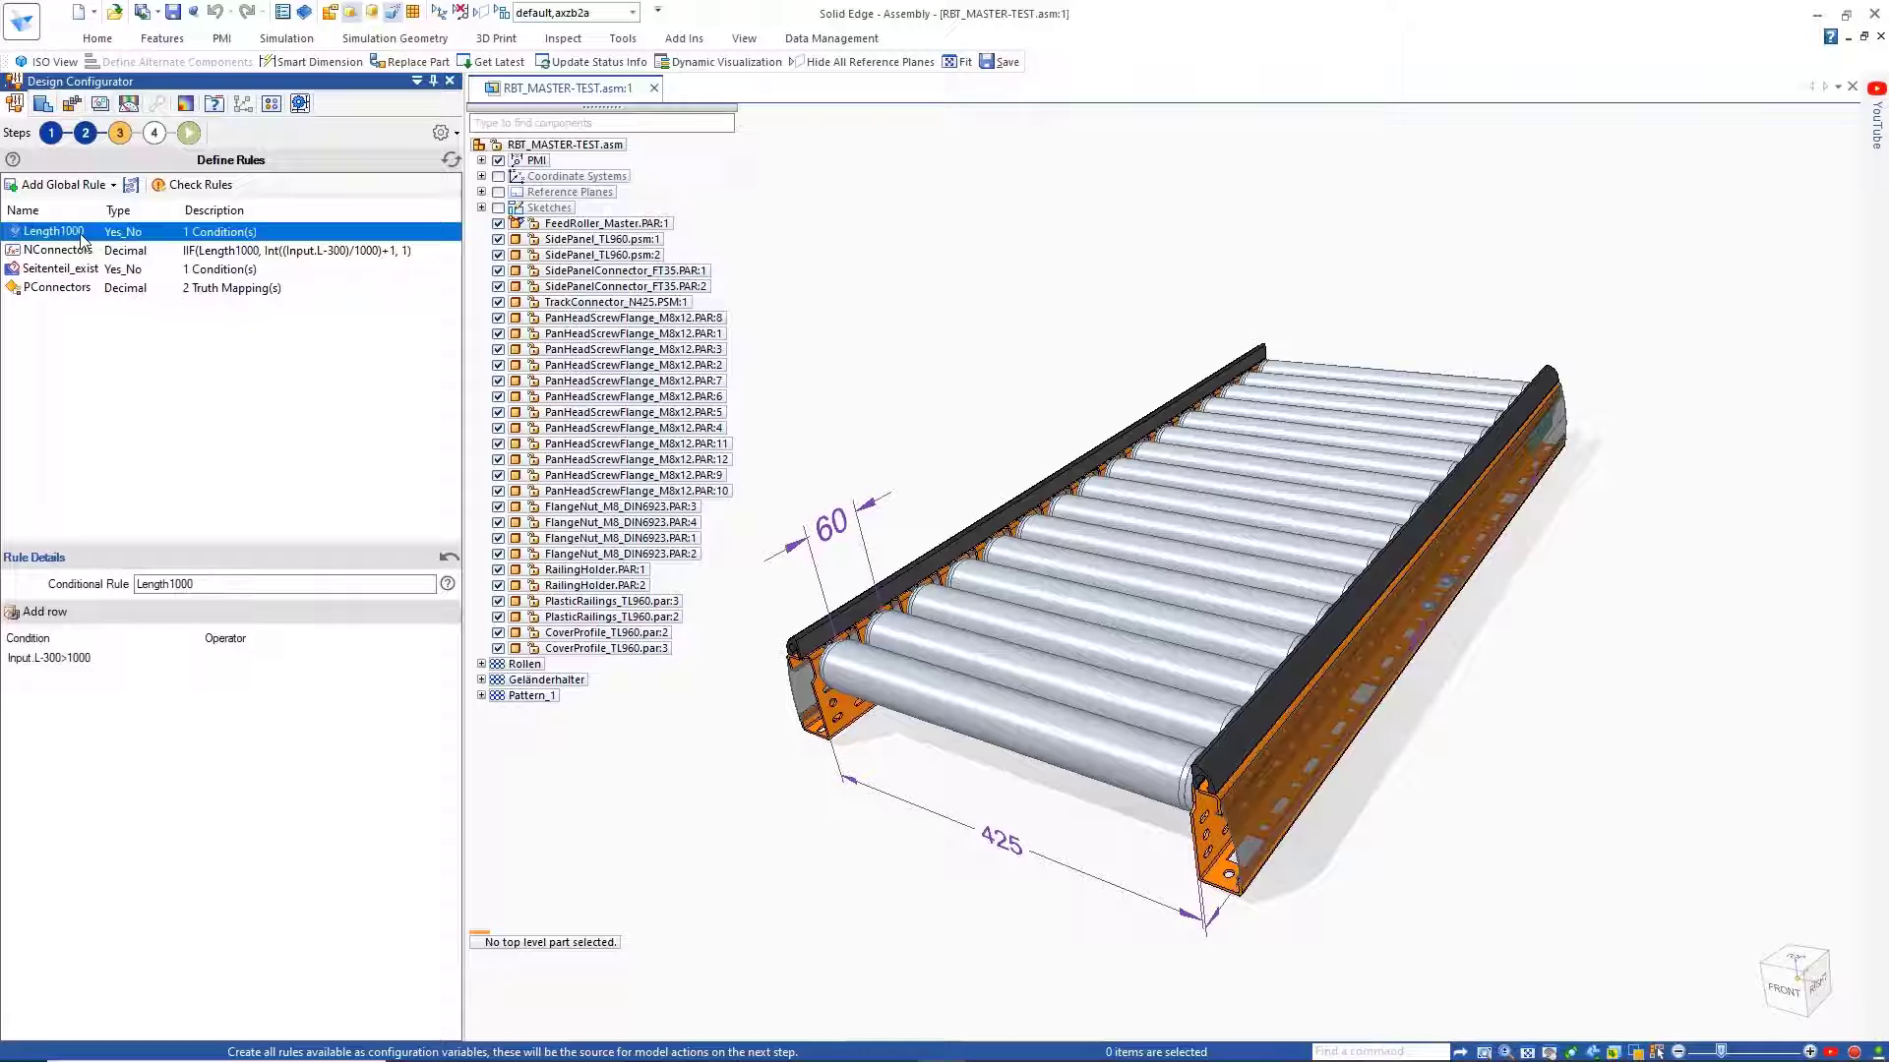
{"action": "left_click", "coordinate": [65, 255]}
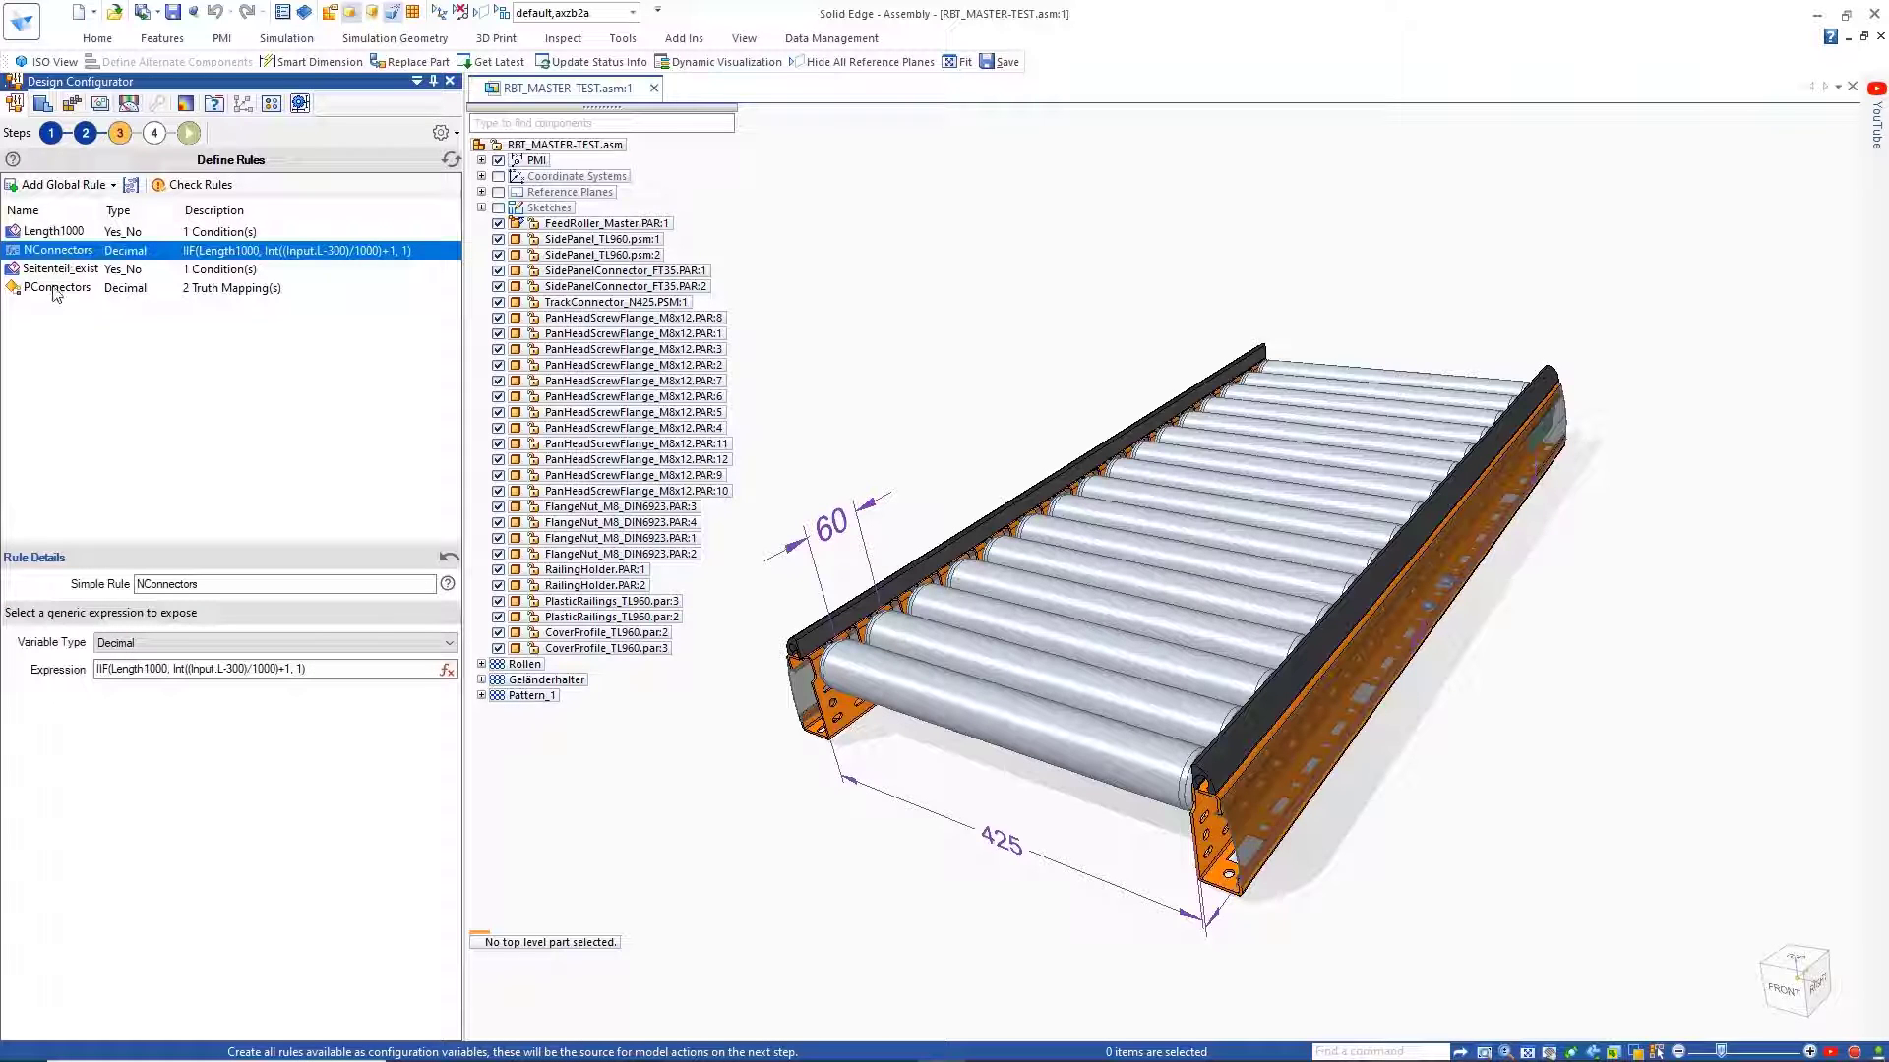
{"action": "left_click", "coordinate": [56, 288]}
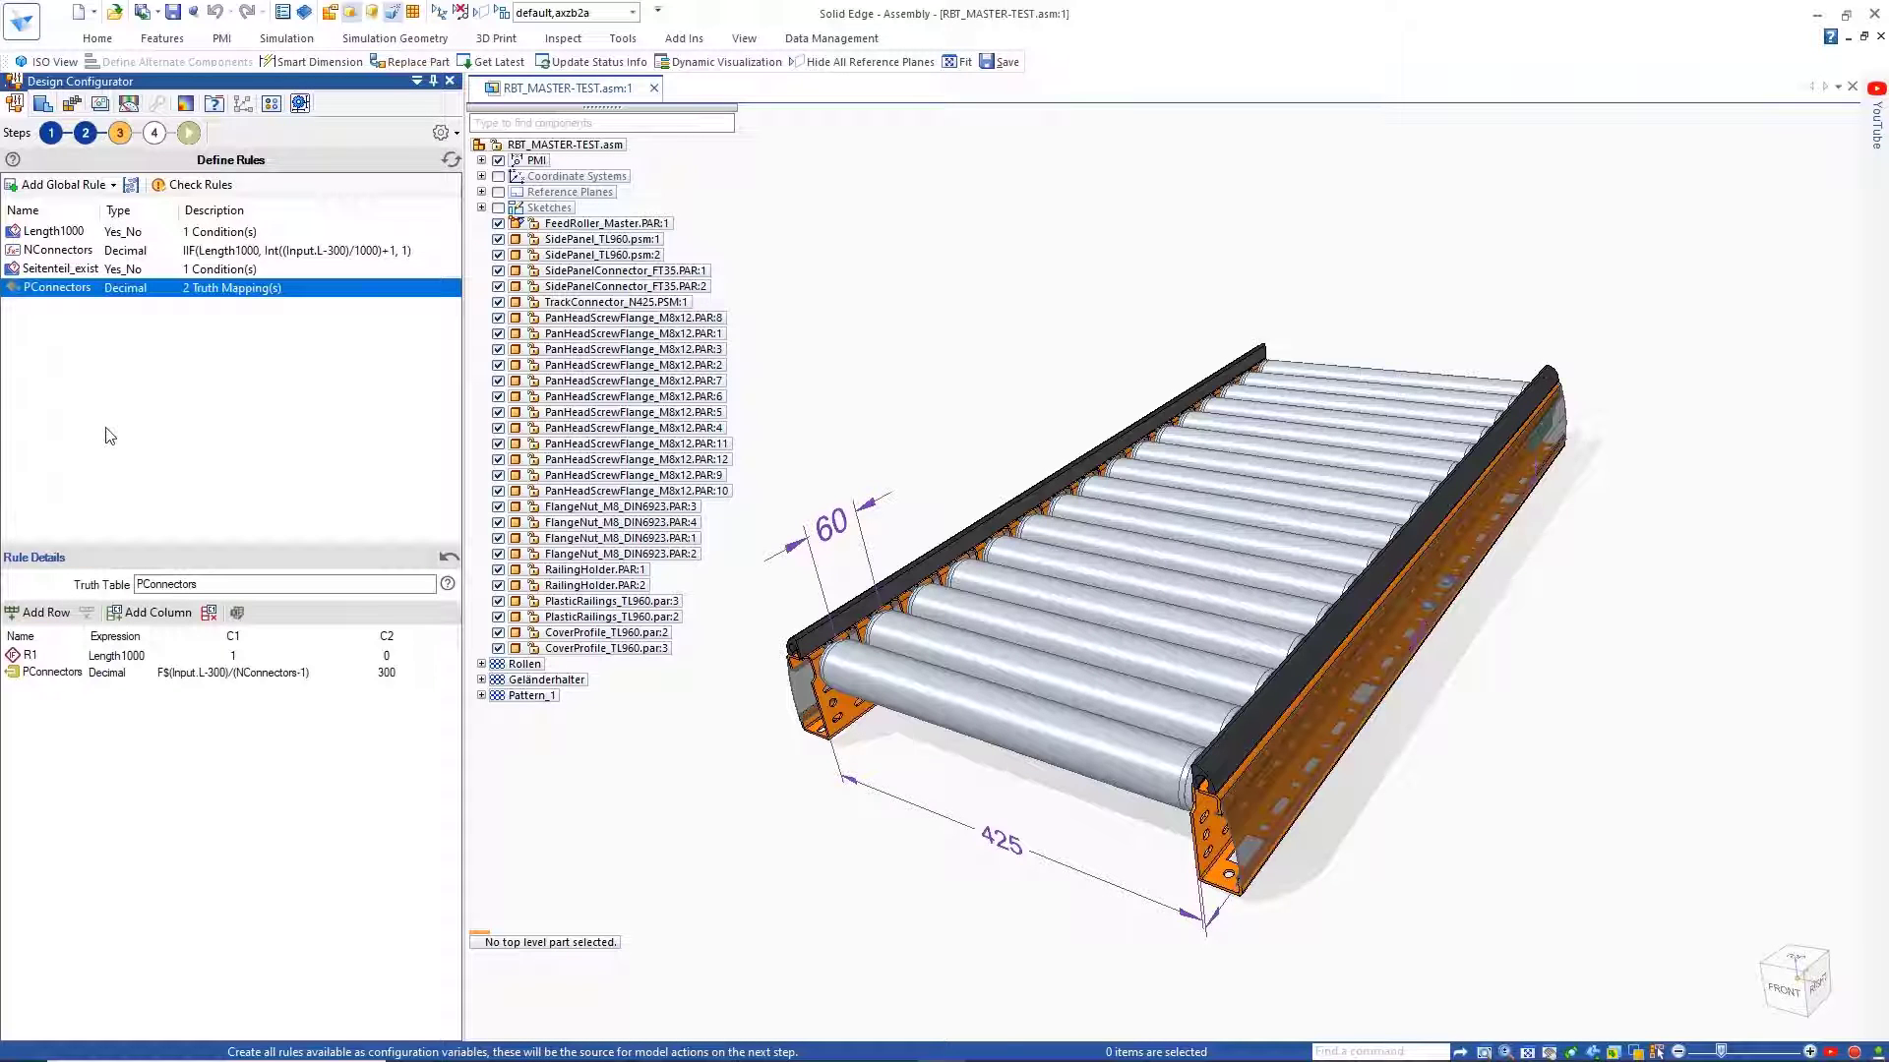
Step: Add a simple global rule of type Decimal and name it ConnectorPos
{"action": "left_click", "coordinate": [63, 184]}
{"action": "left_click", "coordinate": [69, 253]}
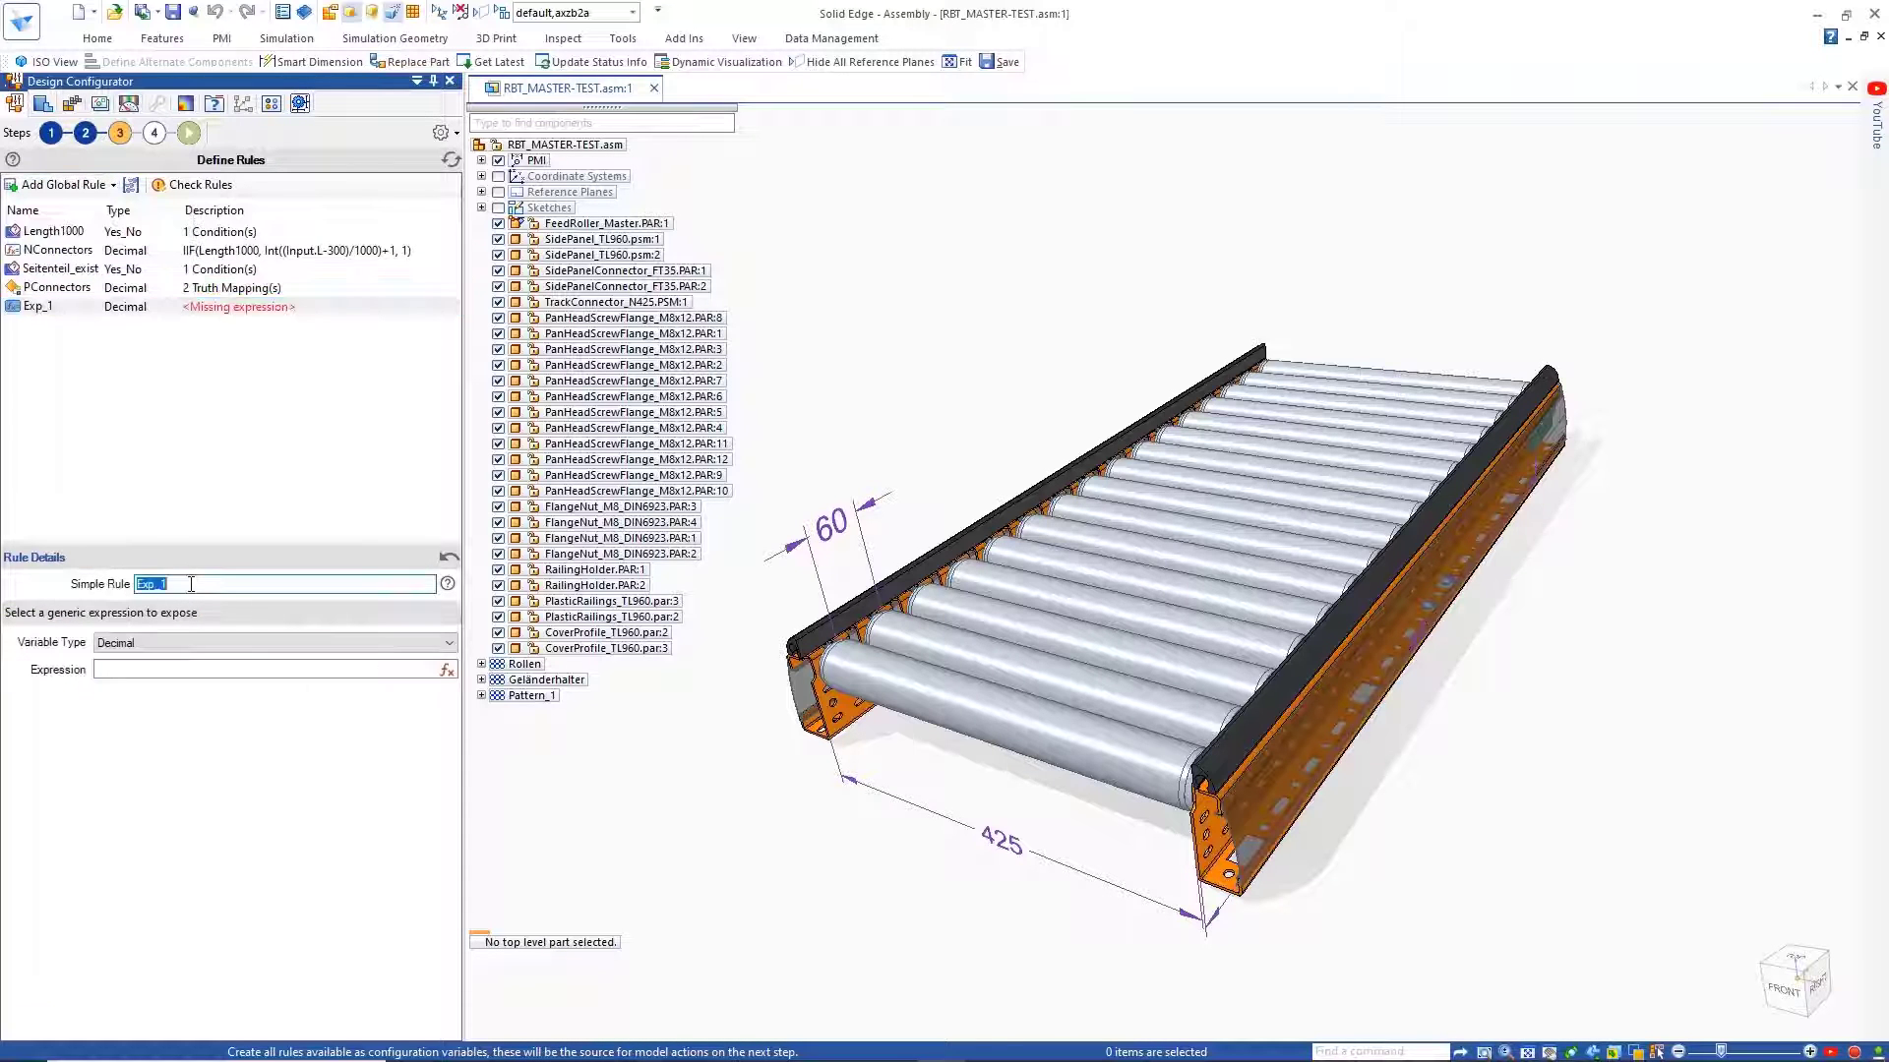
{"action": "type", "text": "ConnectorPos"}
Step: Set the ConnectorPos rule's expression to IIF(Length1000,150,Input.L/2) and check the global rules
{"action": "left_click", "coordinate": [446, 670]}
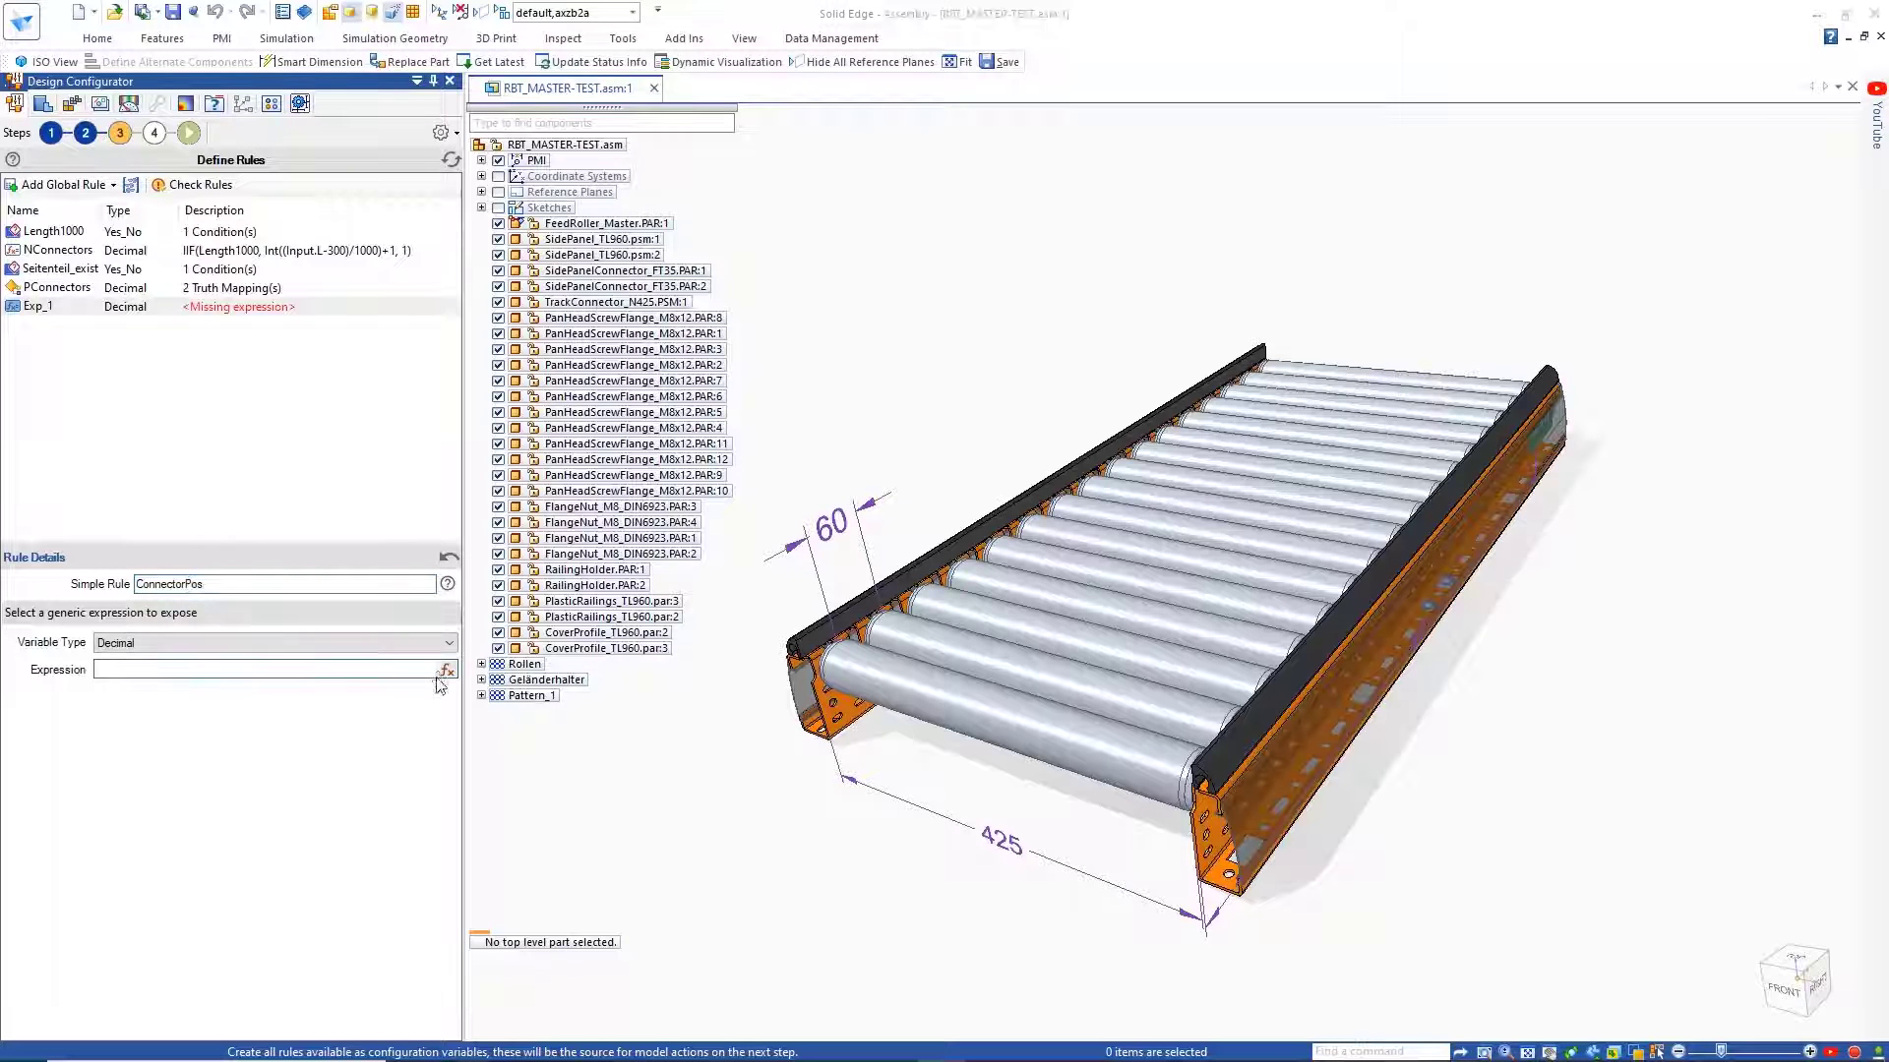
{"action": "type", "text": "IIF("}
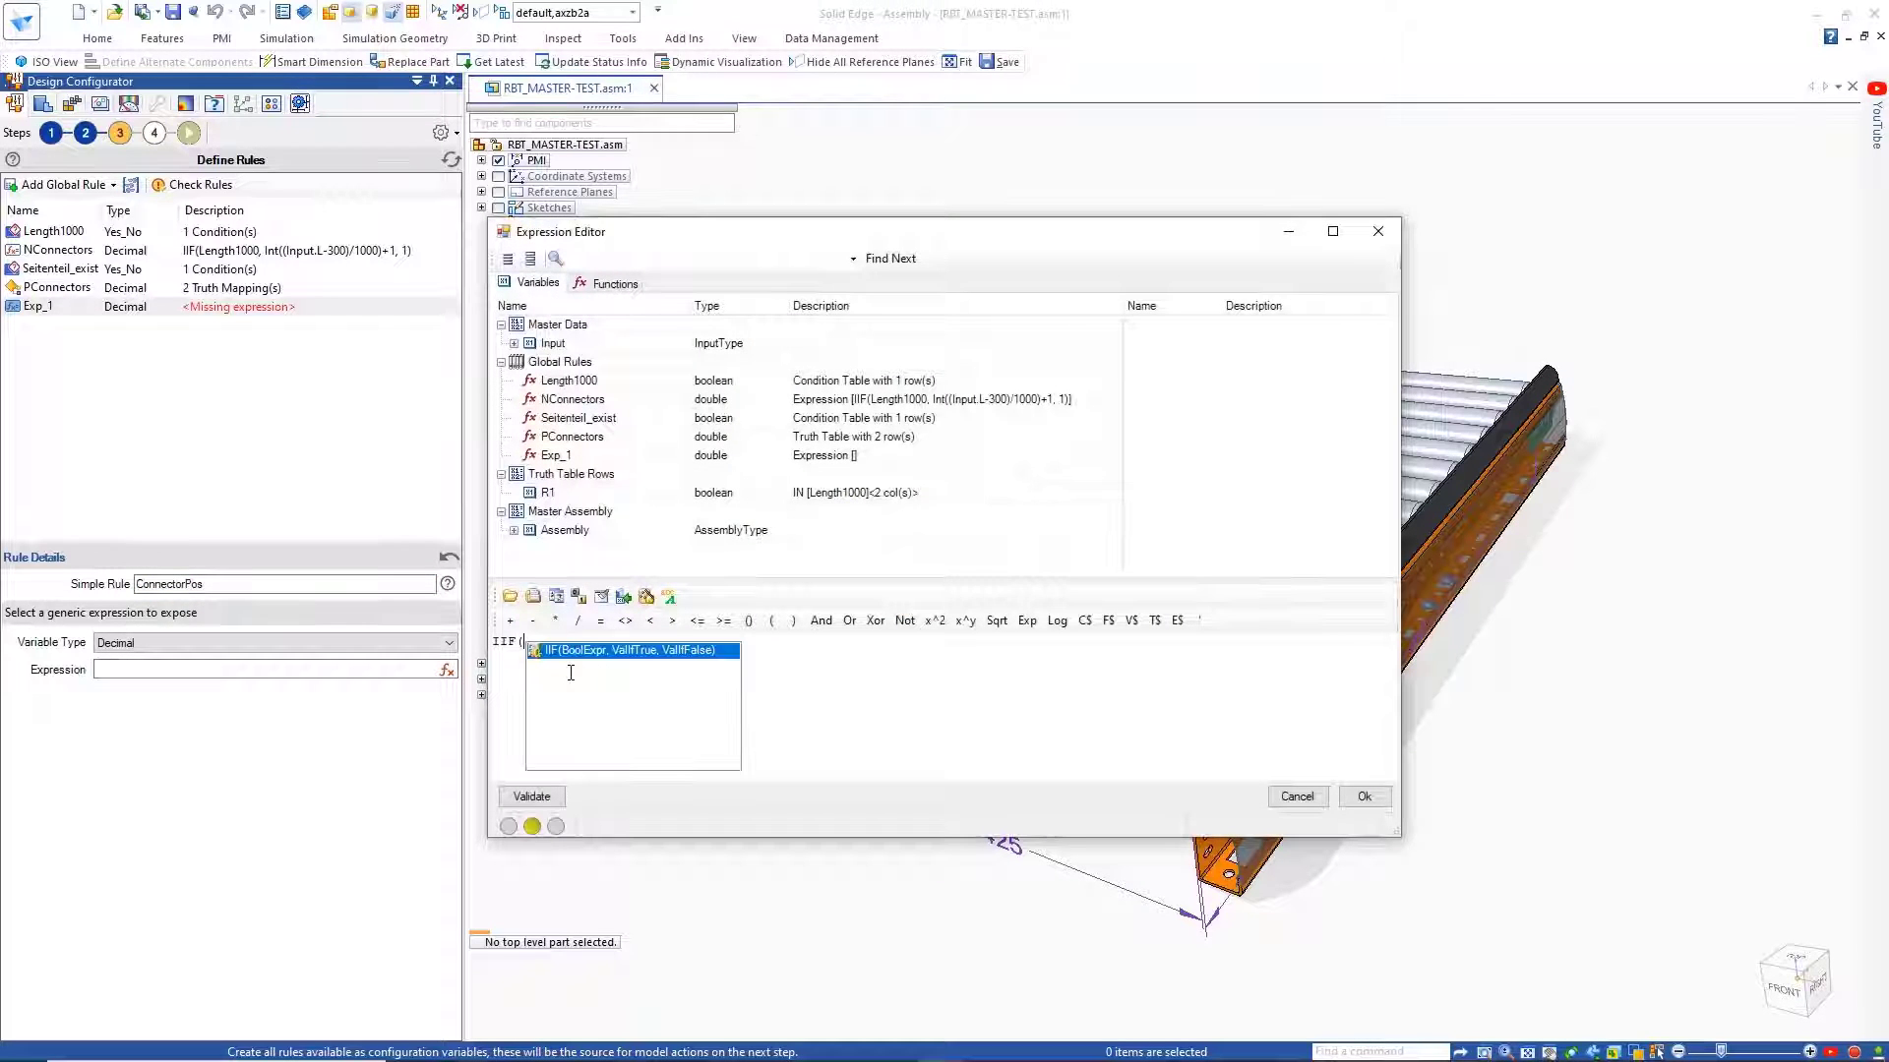
{"action": "double_click", "coordinate": [572, 383]}
{"action": "type", "text": ",15"}
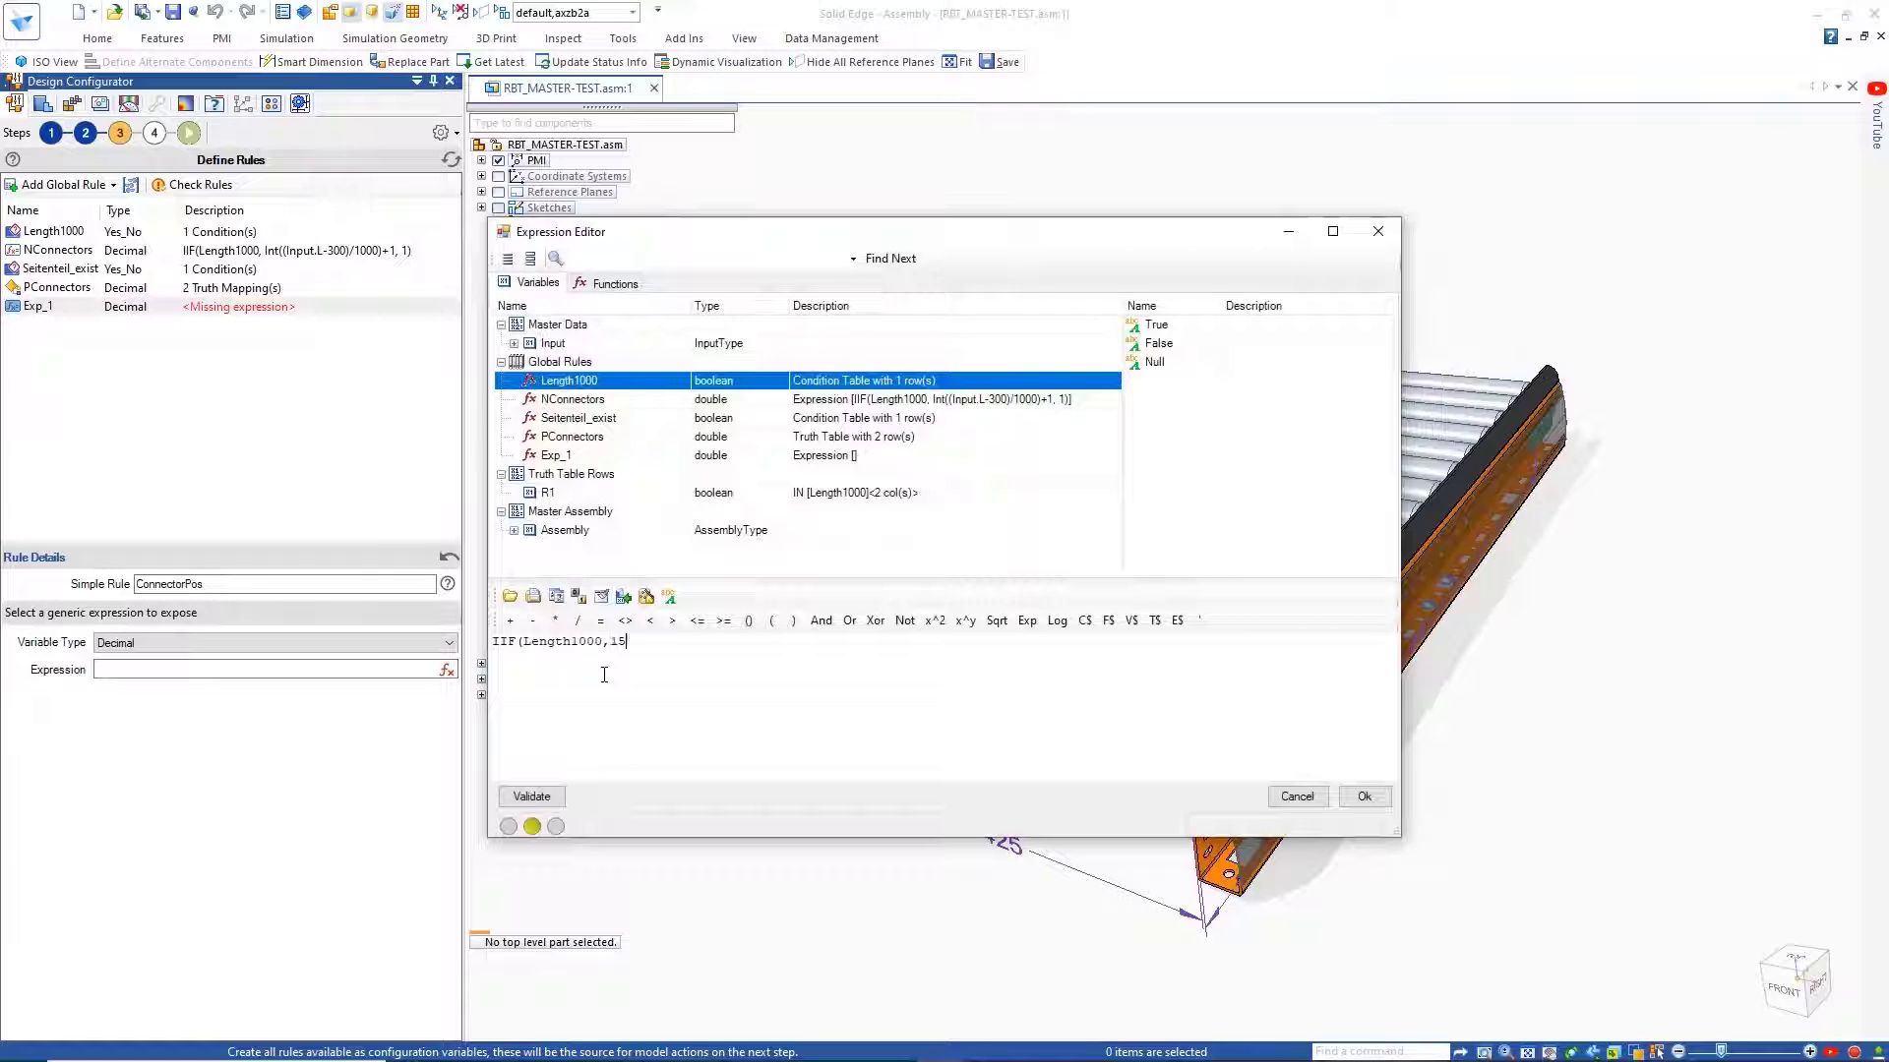
{"action": "type", "text": "0,Input.L/2"}
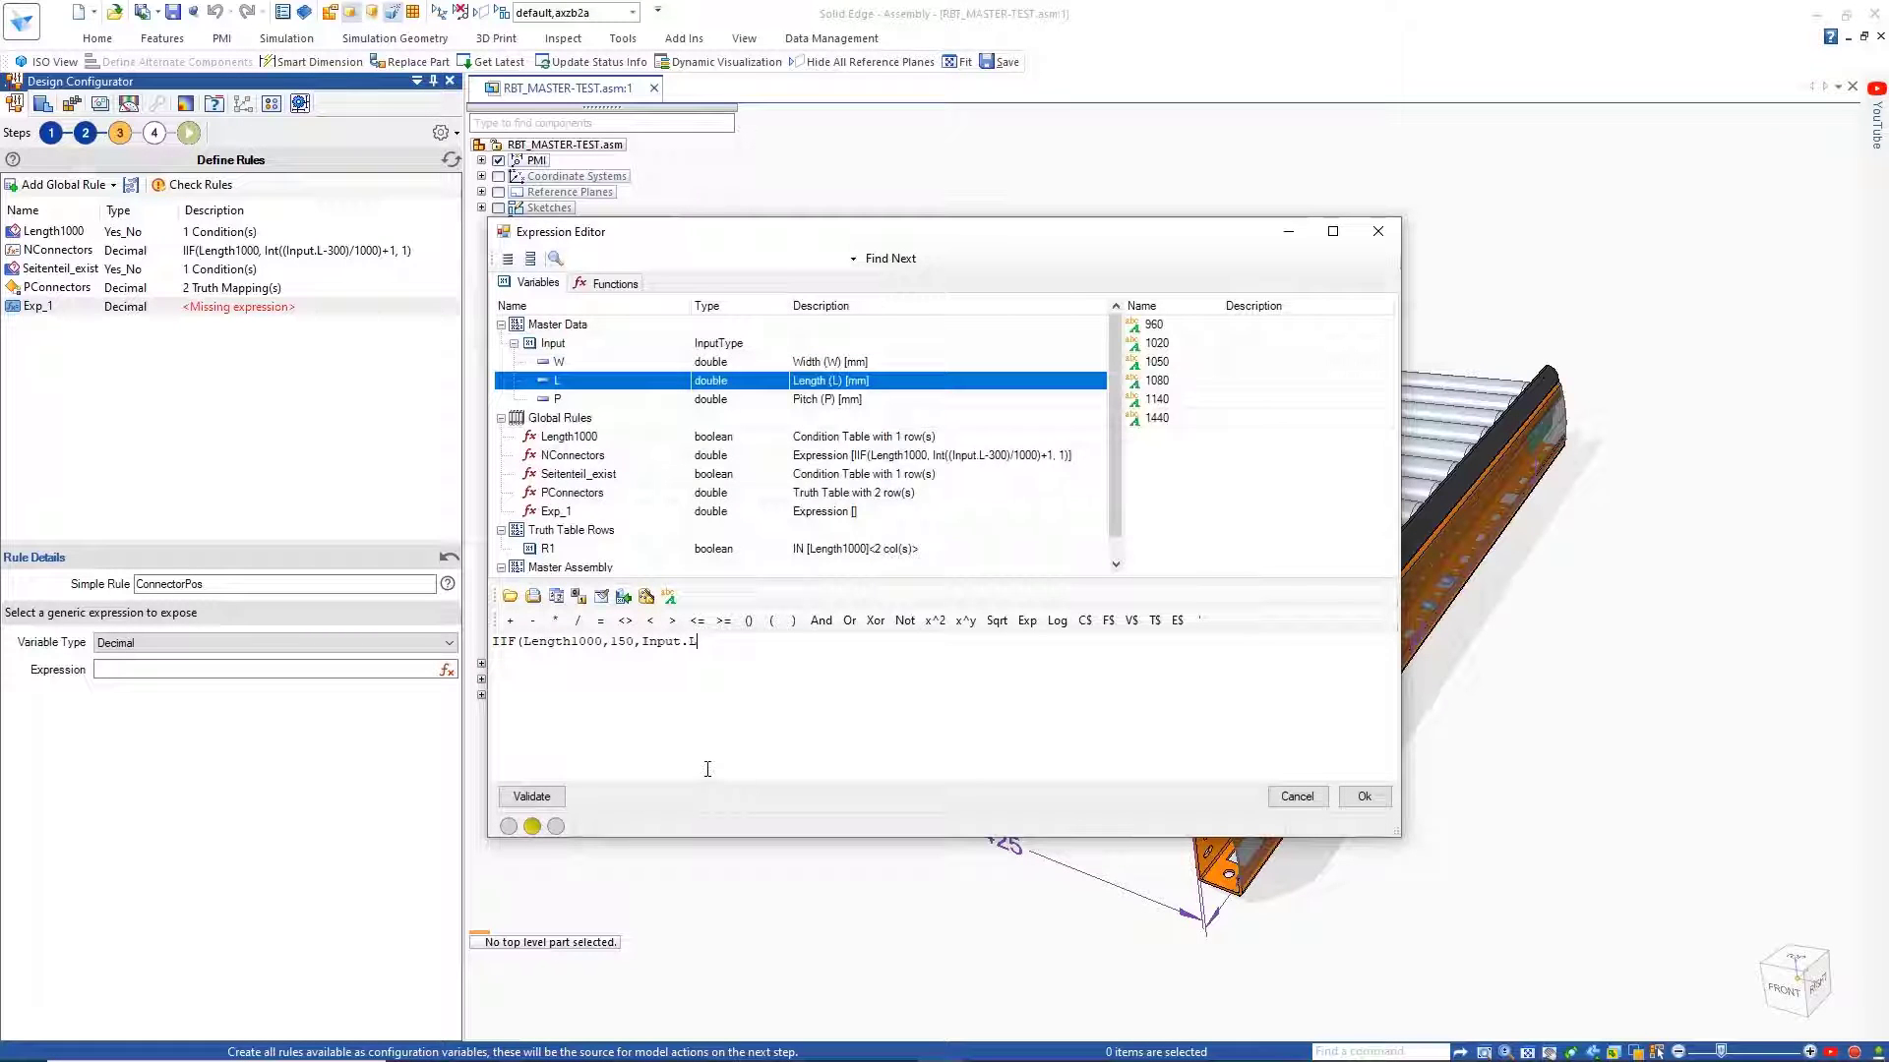
{"action": "left_click", "coordinate": [1368, 797]}
{"action": "left_click", "coordinate": [88, 329]}
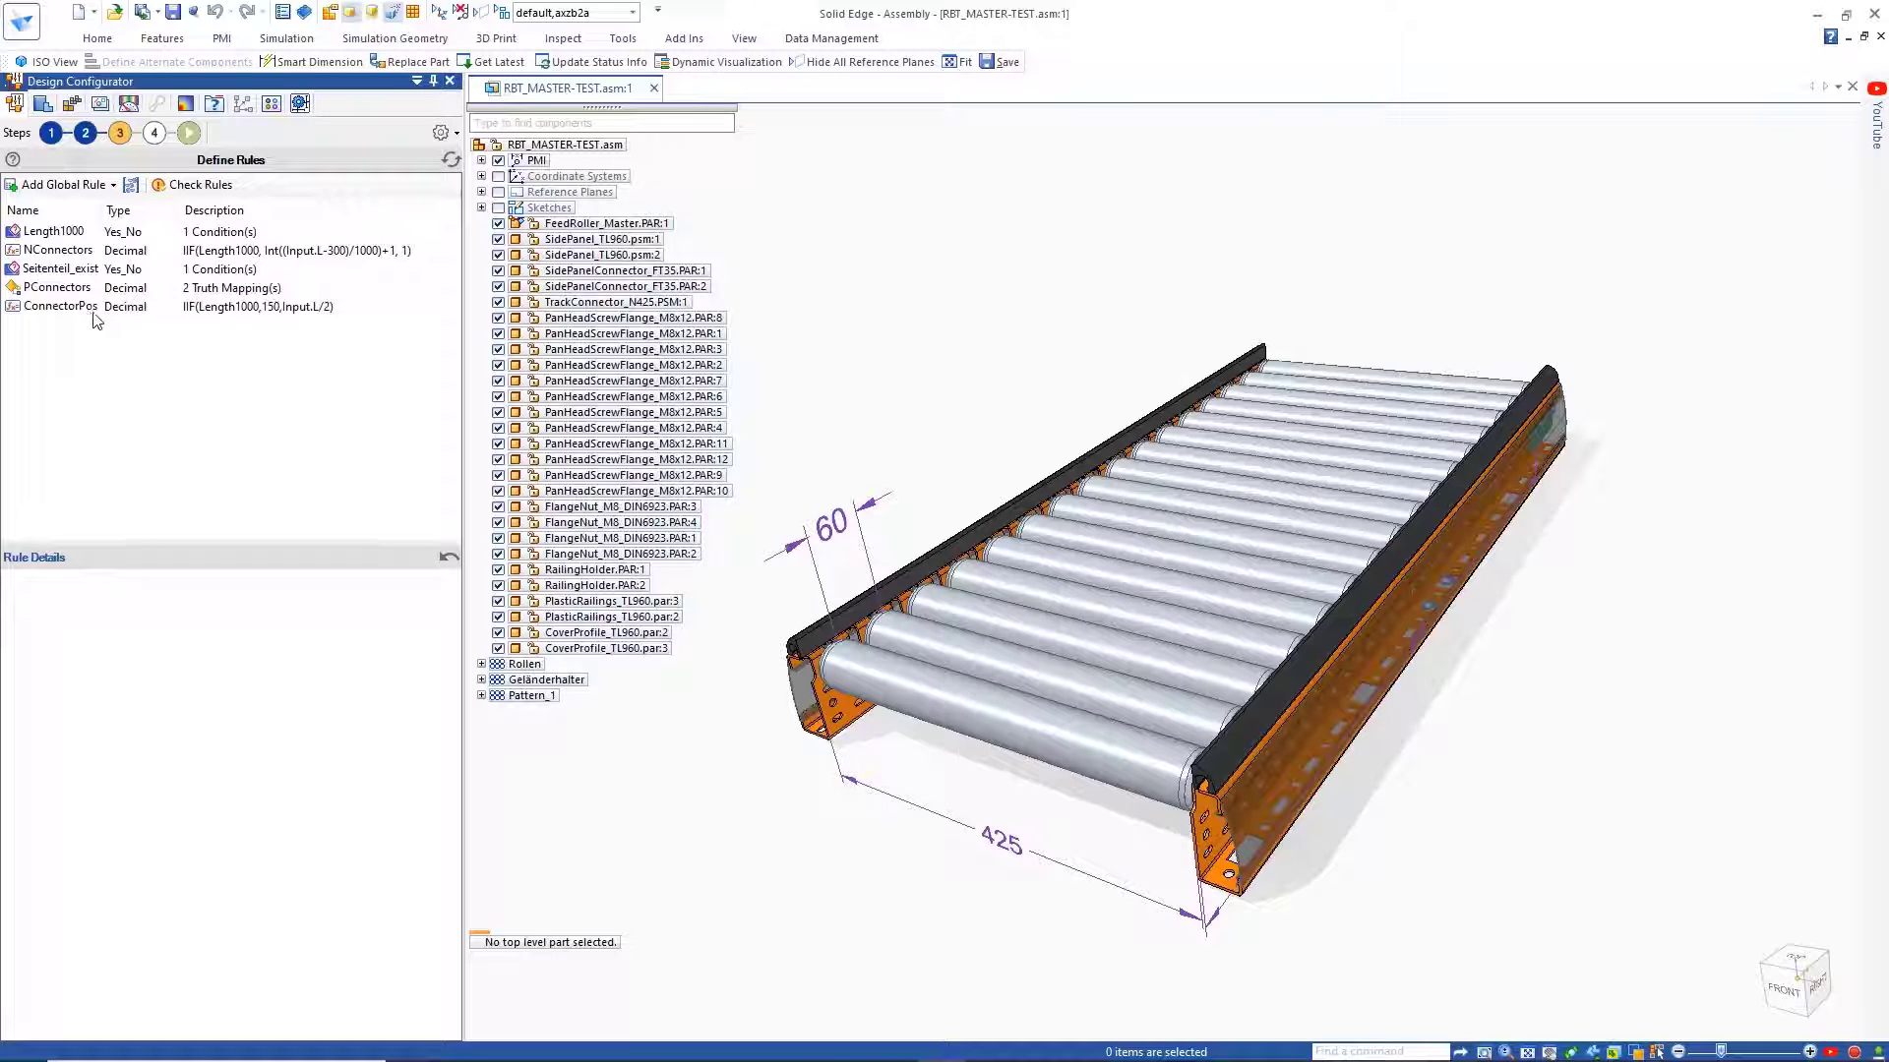
{"action": "left_click", "coordinate": [187, 184]}
{"action": "left_click", "coordinate": [1038, 582]}
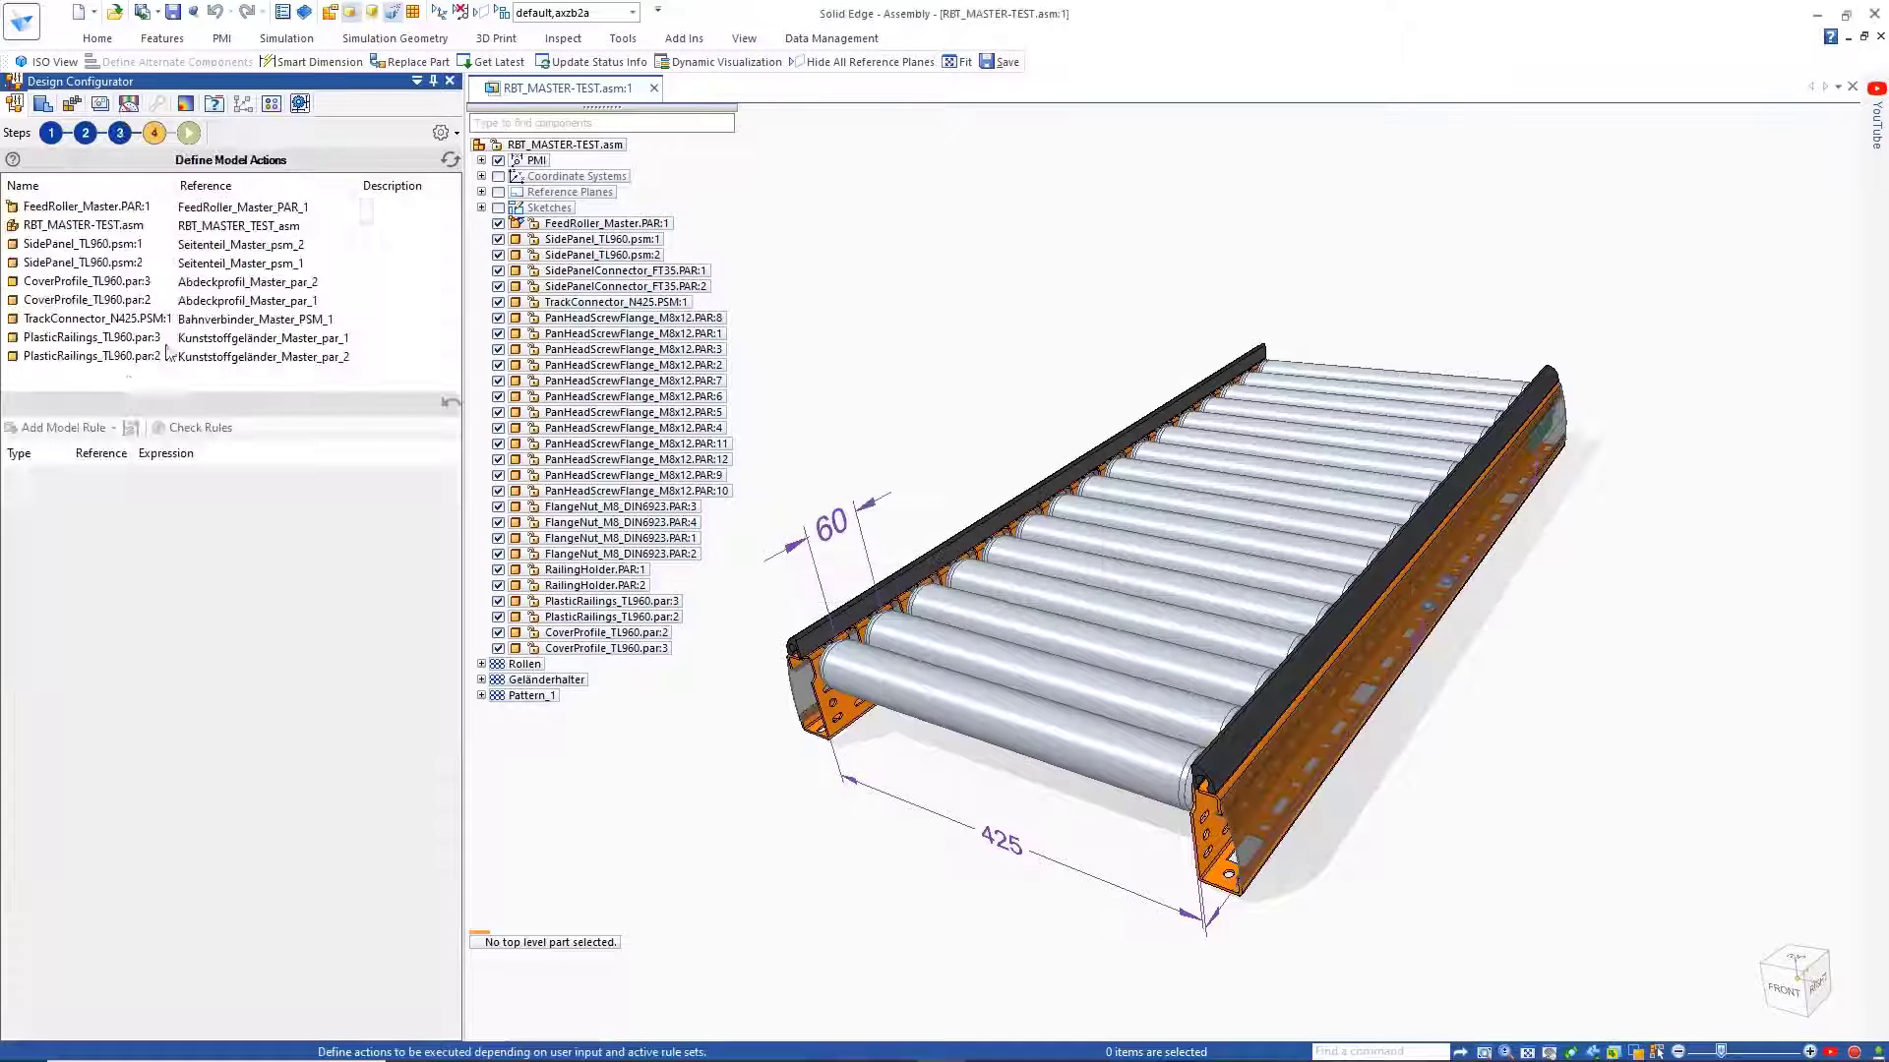
Step: Add two Replace Model rules to FeedRoller_Master.PAR:1 in the model actions
{"action": "left_click", "coordinate": [86, 207]}
{"action": "left_click", "coordinate": [65, 427]}
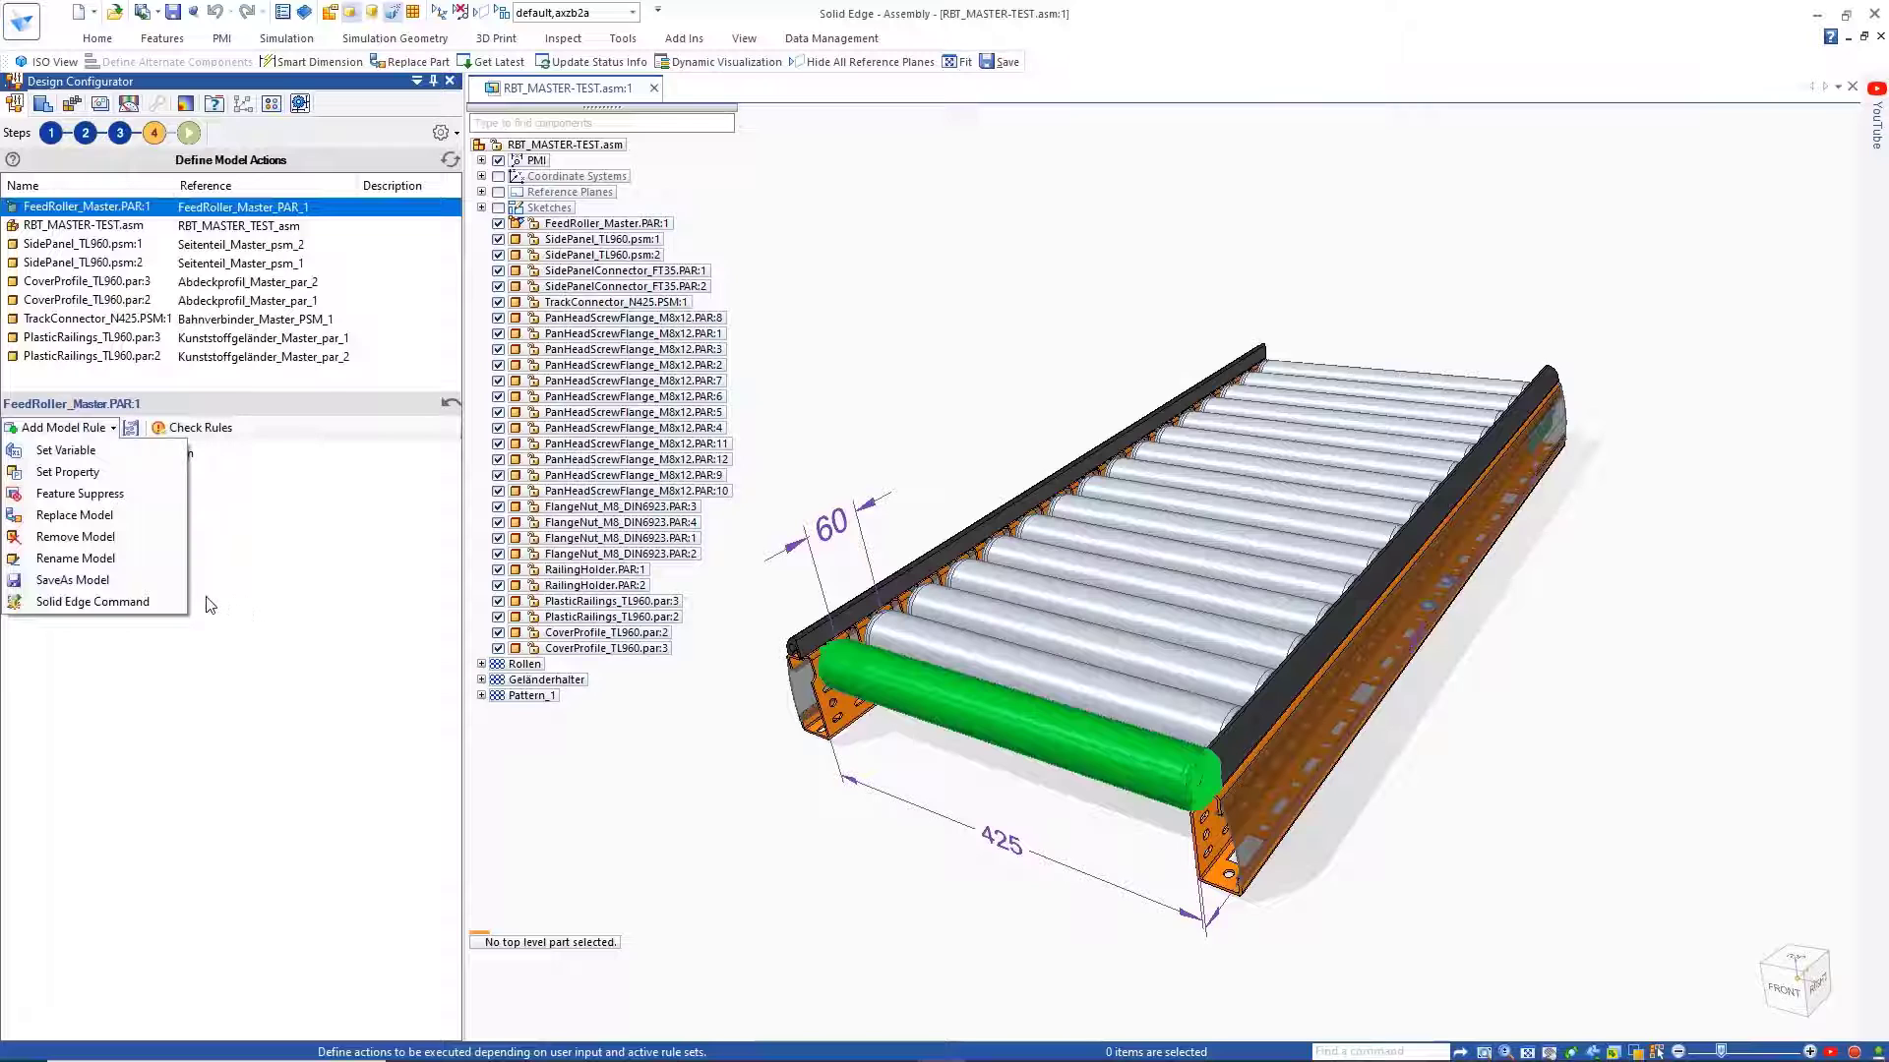
{"action": "left_click", "coordinate": [75, 515]}
{"action": "left_click", "coordinate": [64, 427]}
{"action": "left_click", "coordinate": [75, 515]}
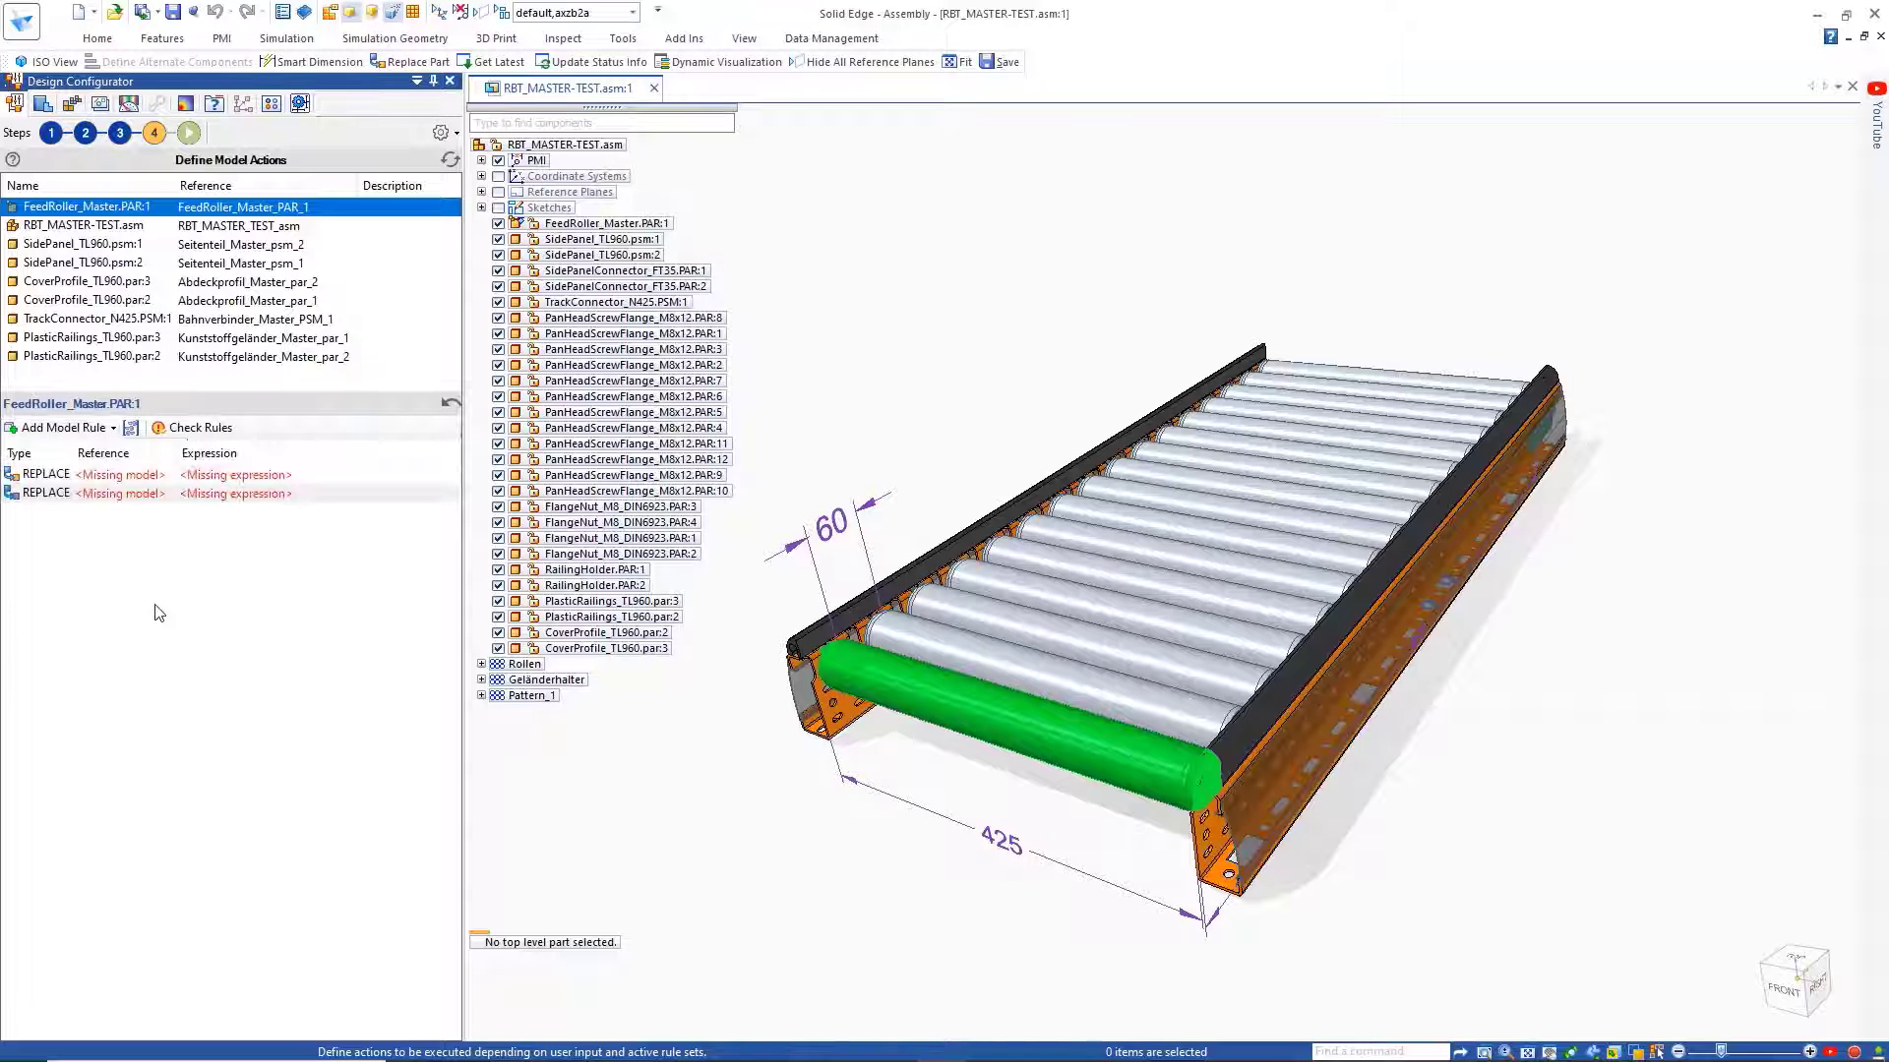
Step: Add FeedRoller_N725.PAR to the alternate components of the FeedRoller_Master.PAR:1 part
{"action": "left_click", "coordinate": [662, 226]}
{"action": "right_click", "coordinate": [662, 226]}
{"action": "mouse_move", "coordinate": [806, 317]}
{"action": "left_click", "coordinate": [1082, 593]}
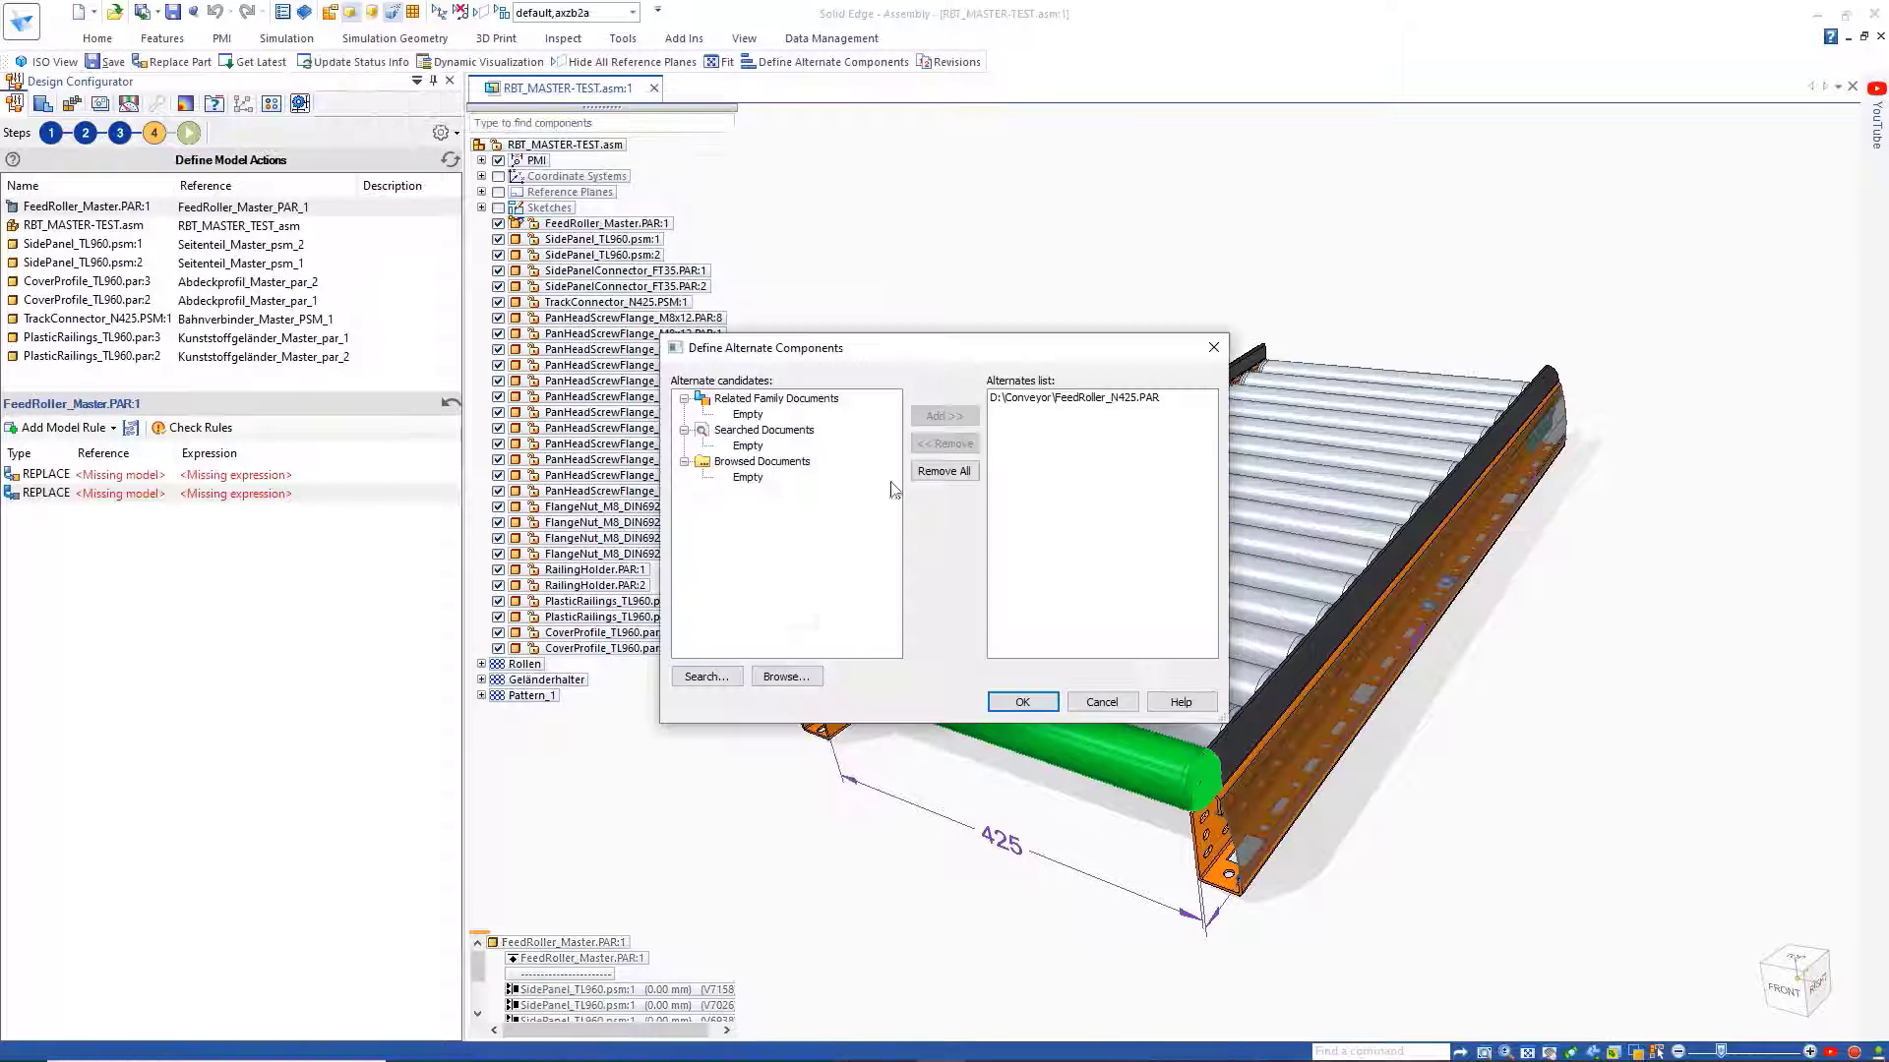
{"action": "left_click", "coordinate": [786, 677]}
{"action": "double_click", "coordinate": [1033, 485]}
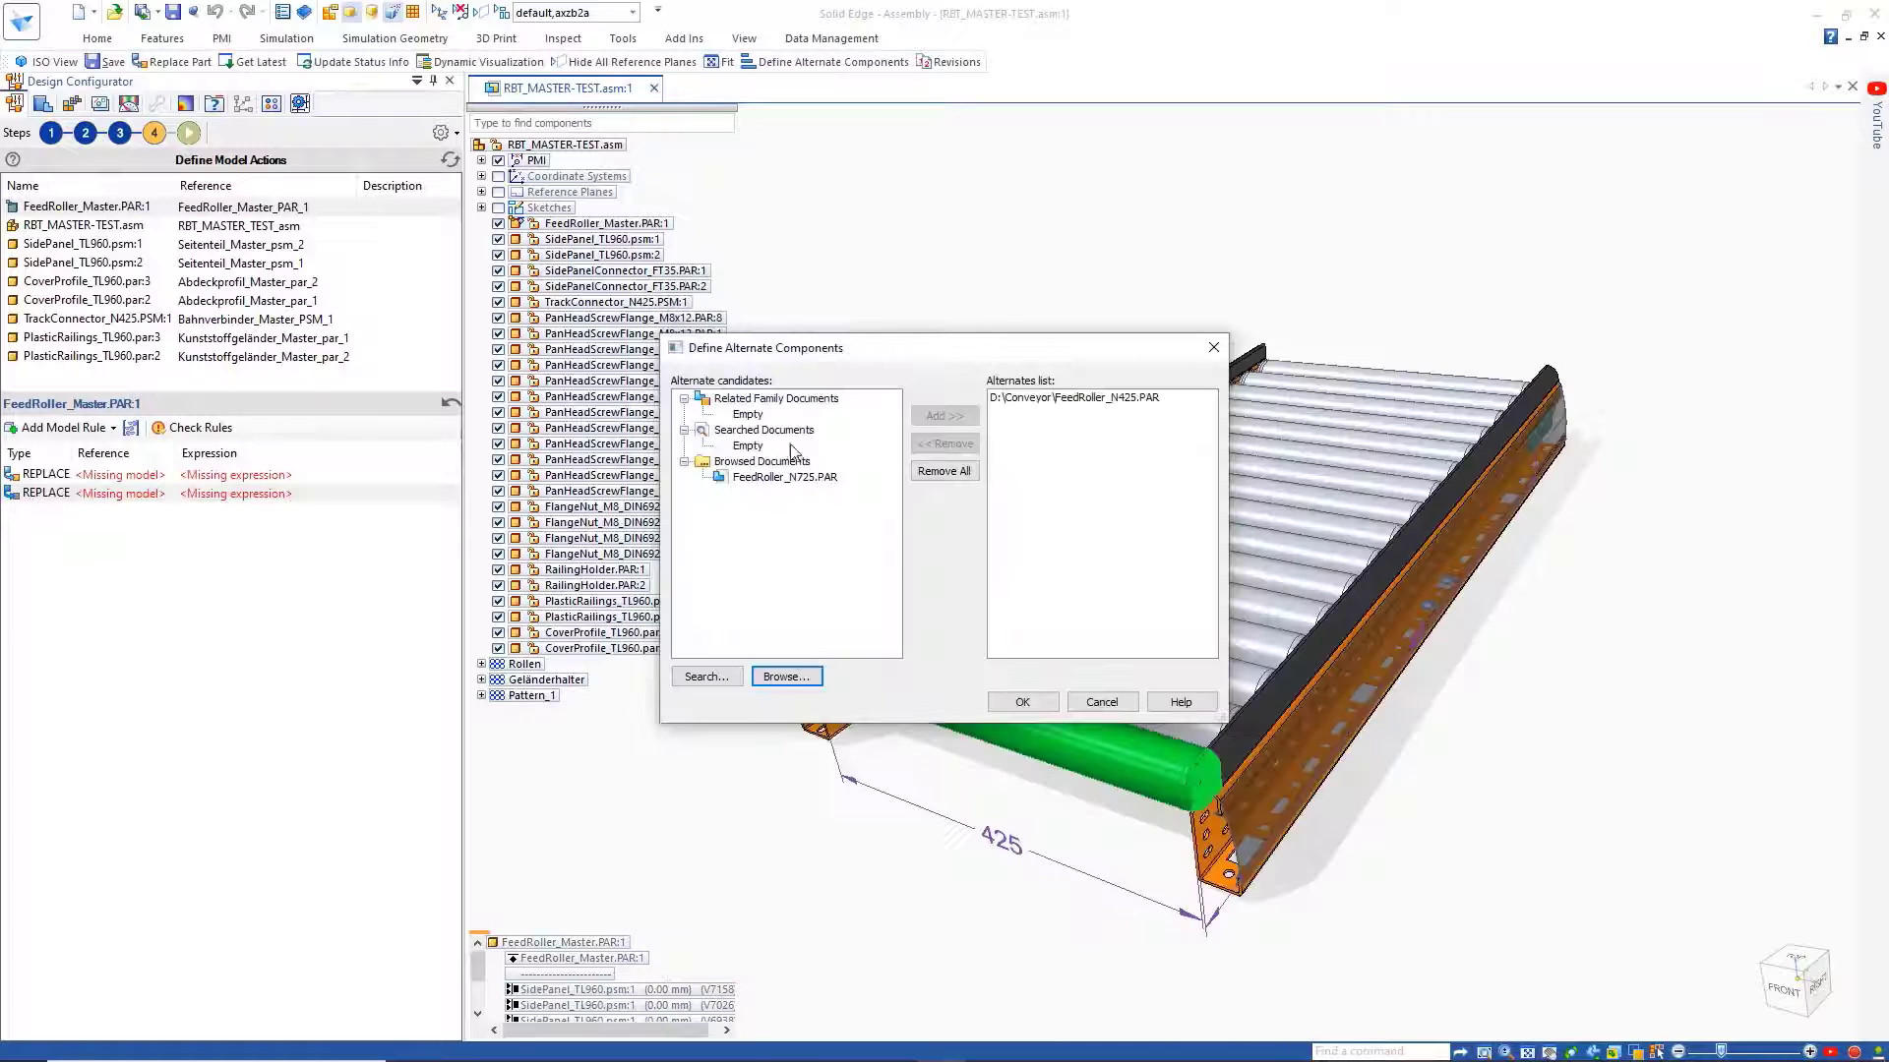
{"action": "left_click", "coordinate": [941, 416]}
{"action": "left_click", "coordinate": [1023, 702]}
Step: Point the first replace rule to the FeedRoller_N425 part with the condition Input.W=425
{"action": "left_click", "coordinate": [118, 475]}
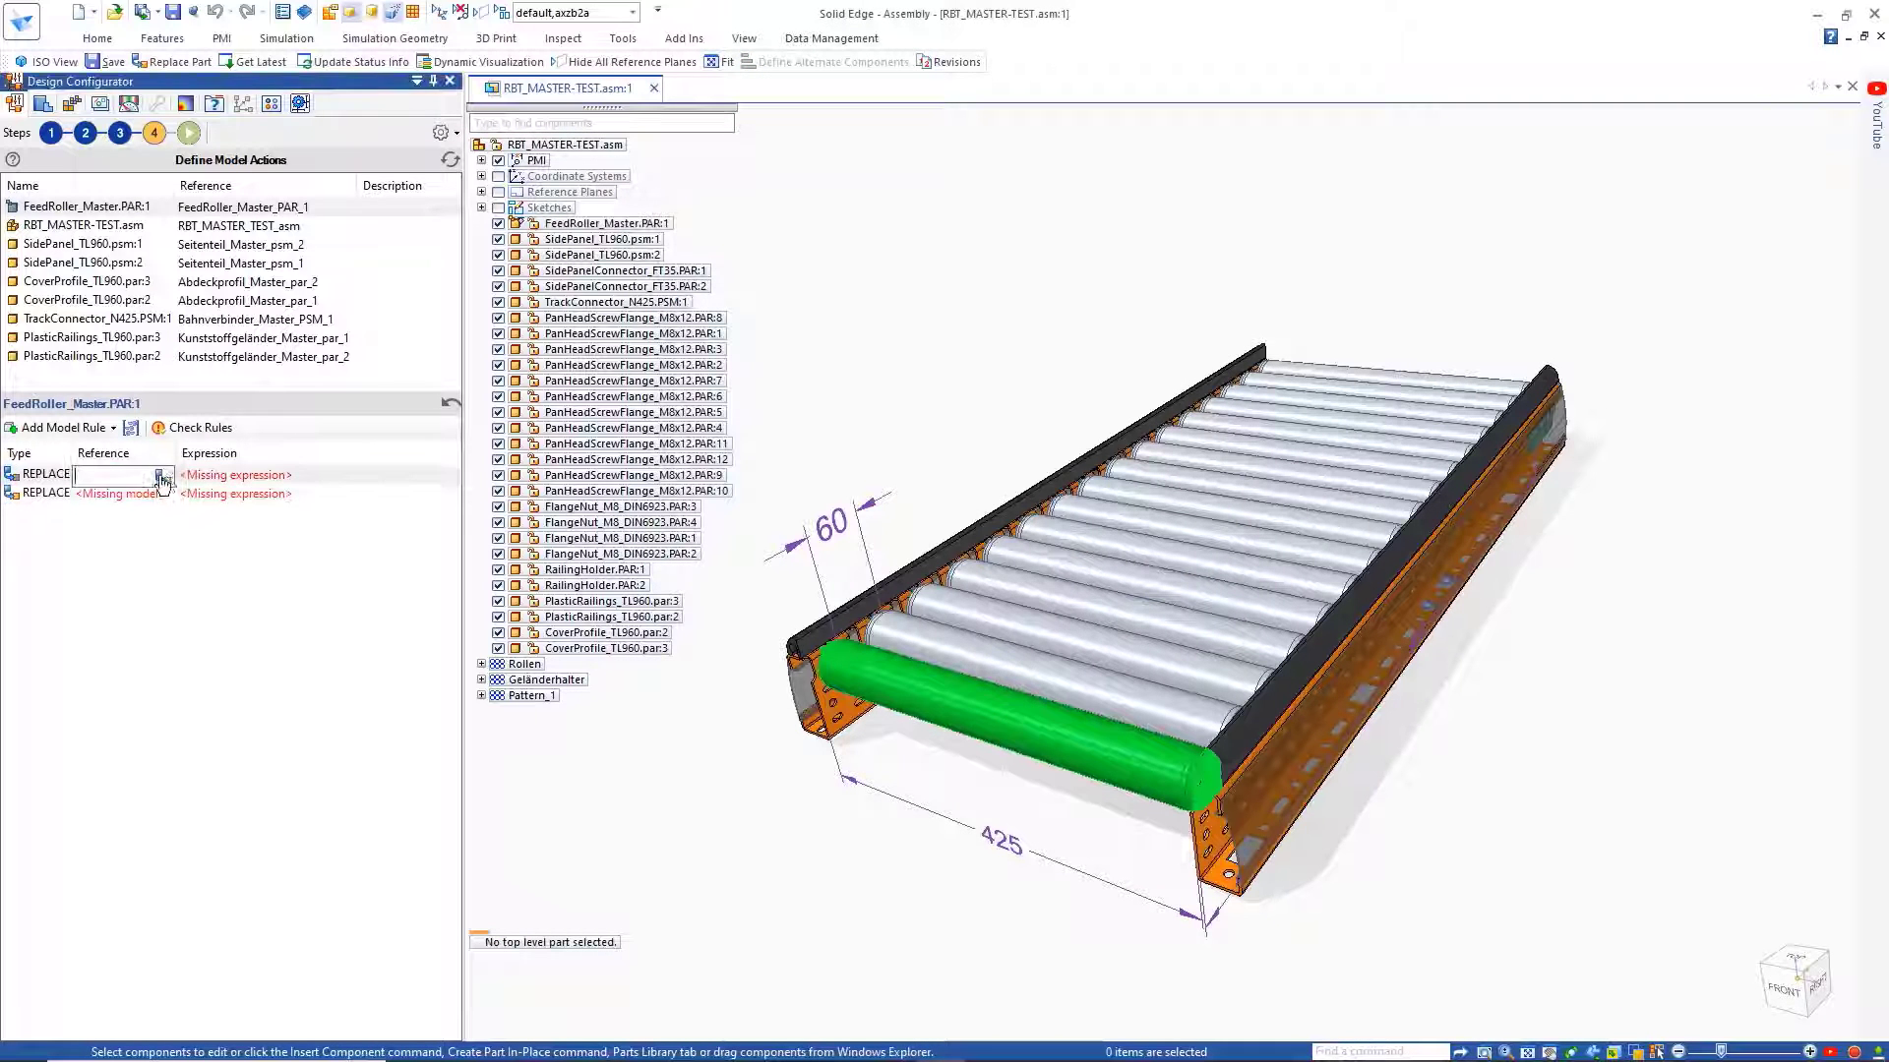
{"action": "left_click", "coordinate": [163, 475]}
{"action": "double_click", "coordinate": [866, 391]}
{"action": "left_click", "coordinate": [295, 475]}
{"action": "left_click", "coordinate": [450, 477]}
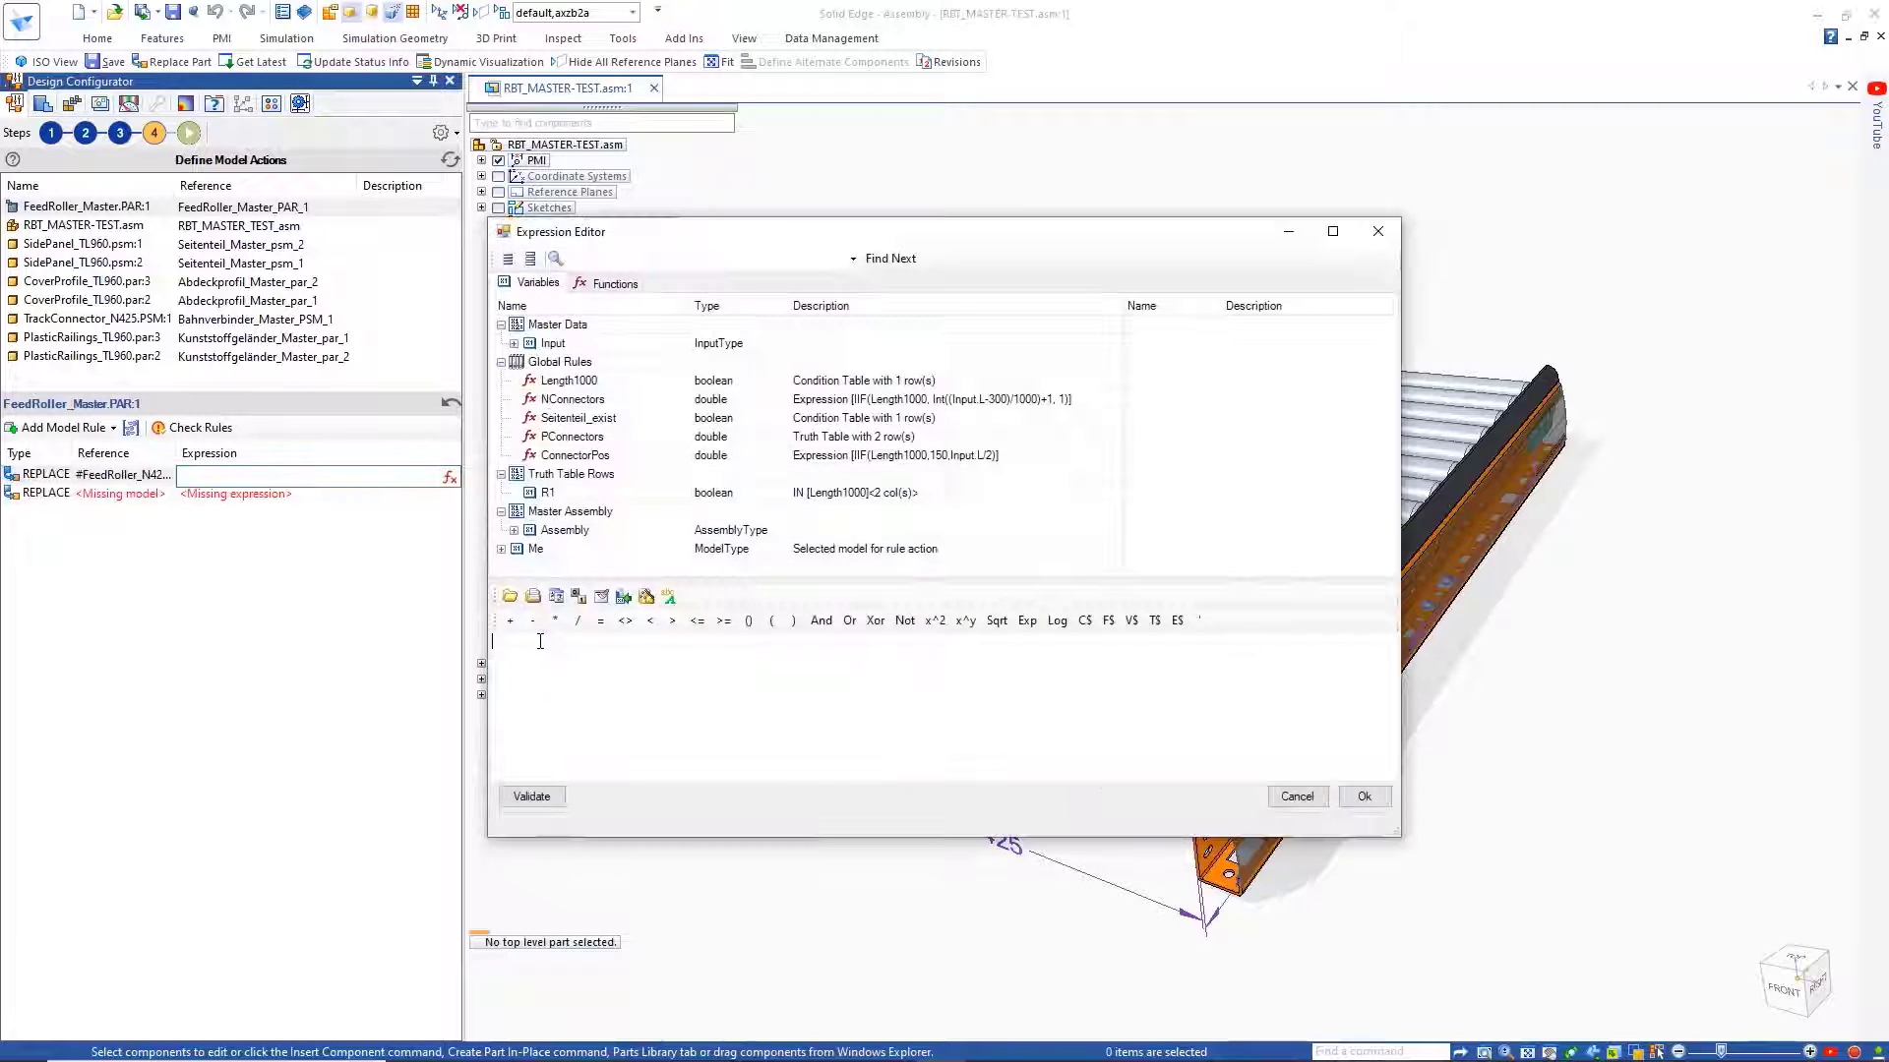
{"action": "double_click", "coordinate": [557, 362]}
{"action": "type", "text": "=425"}
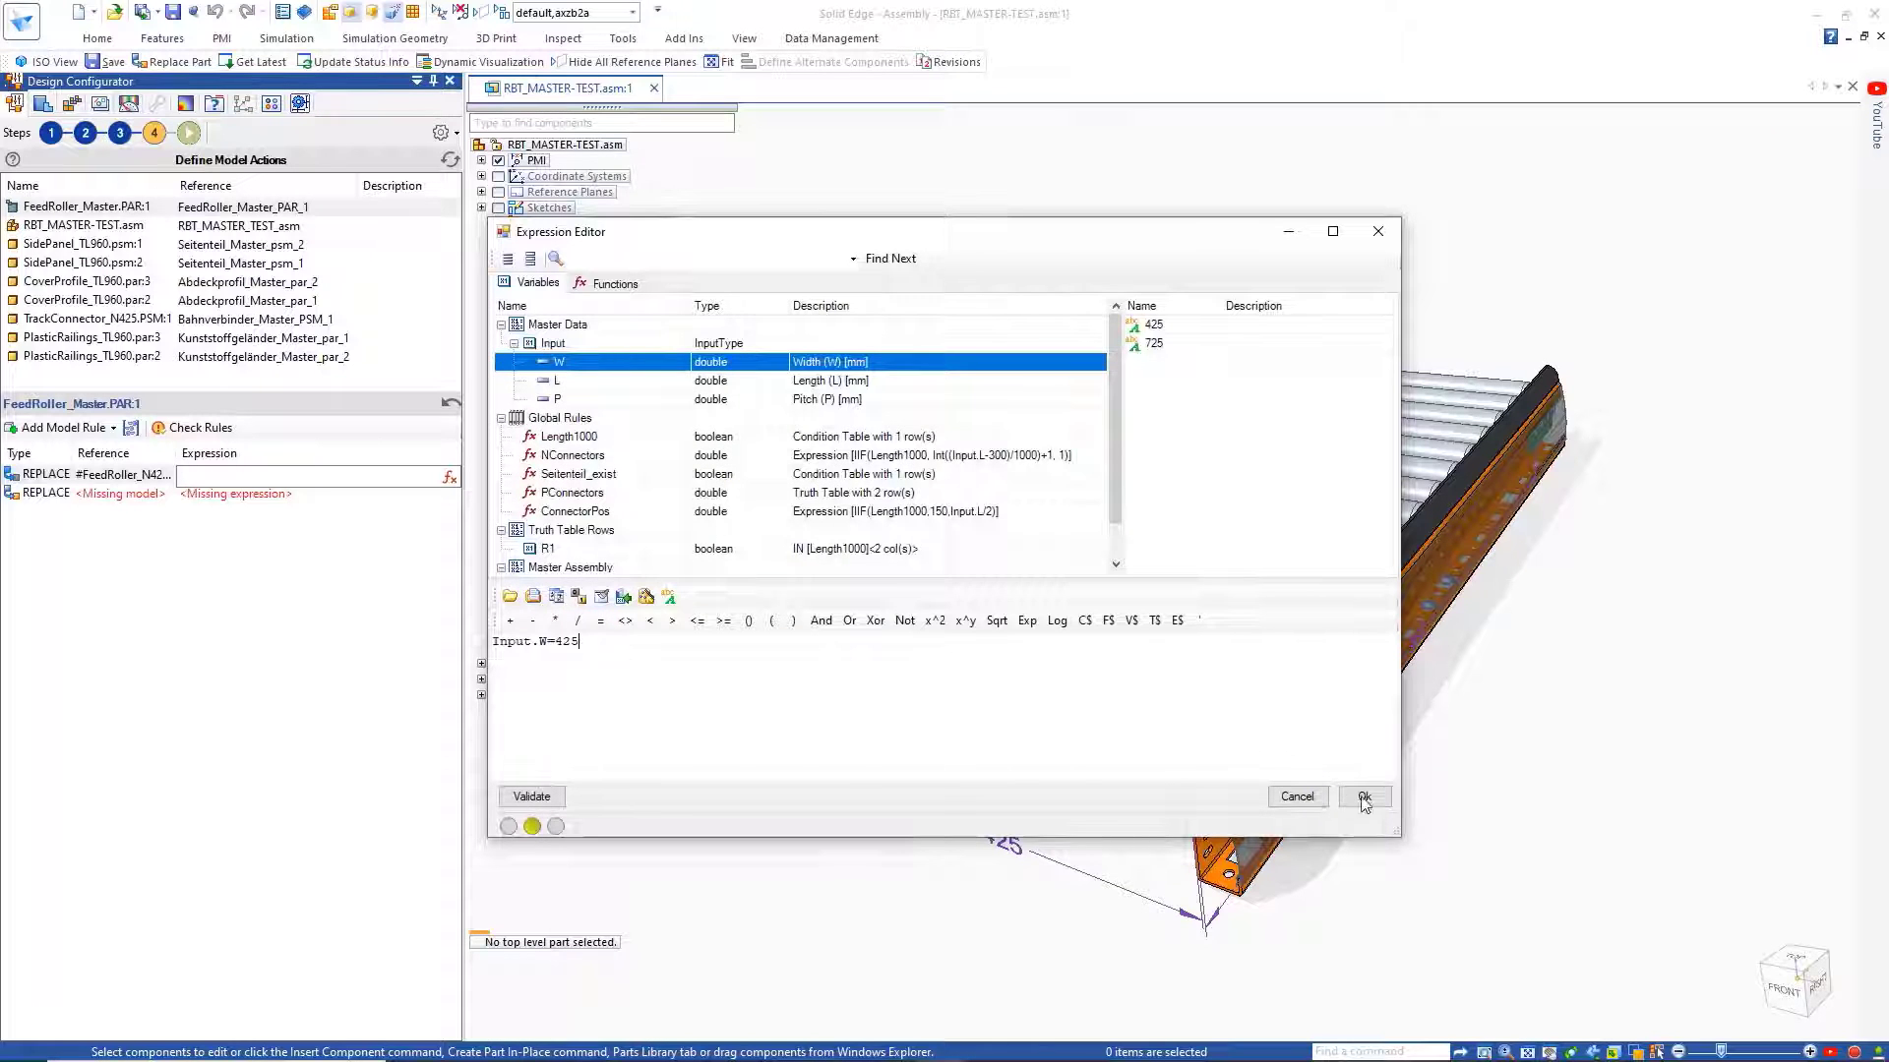
{"action": "left_click", "coordinate": [1364, 796]}
Step: Point the second replace rule to the FeedRoller_N725 part with the copied condition changed to Input.W=725
{"action": "left_click", "coordinate": [157, 495]}
{"action": "left_click", "coordinate": [163, 496]}
{"action": "double_click", "coordinate": [866, 405]}
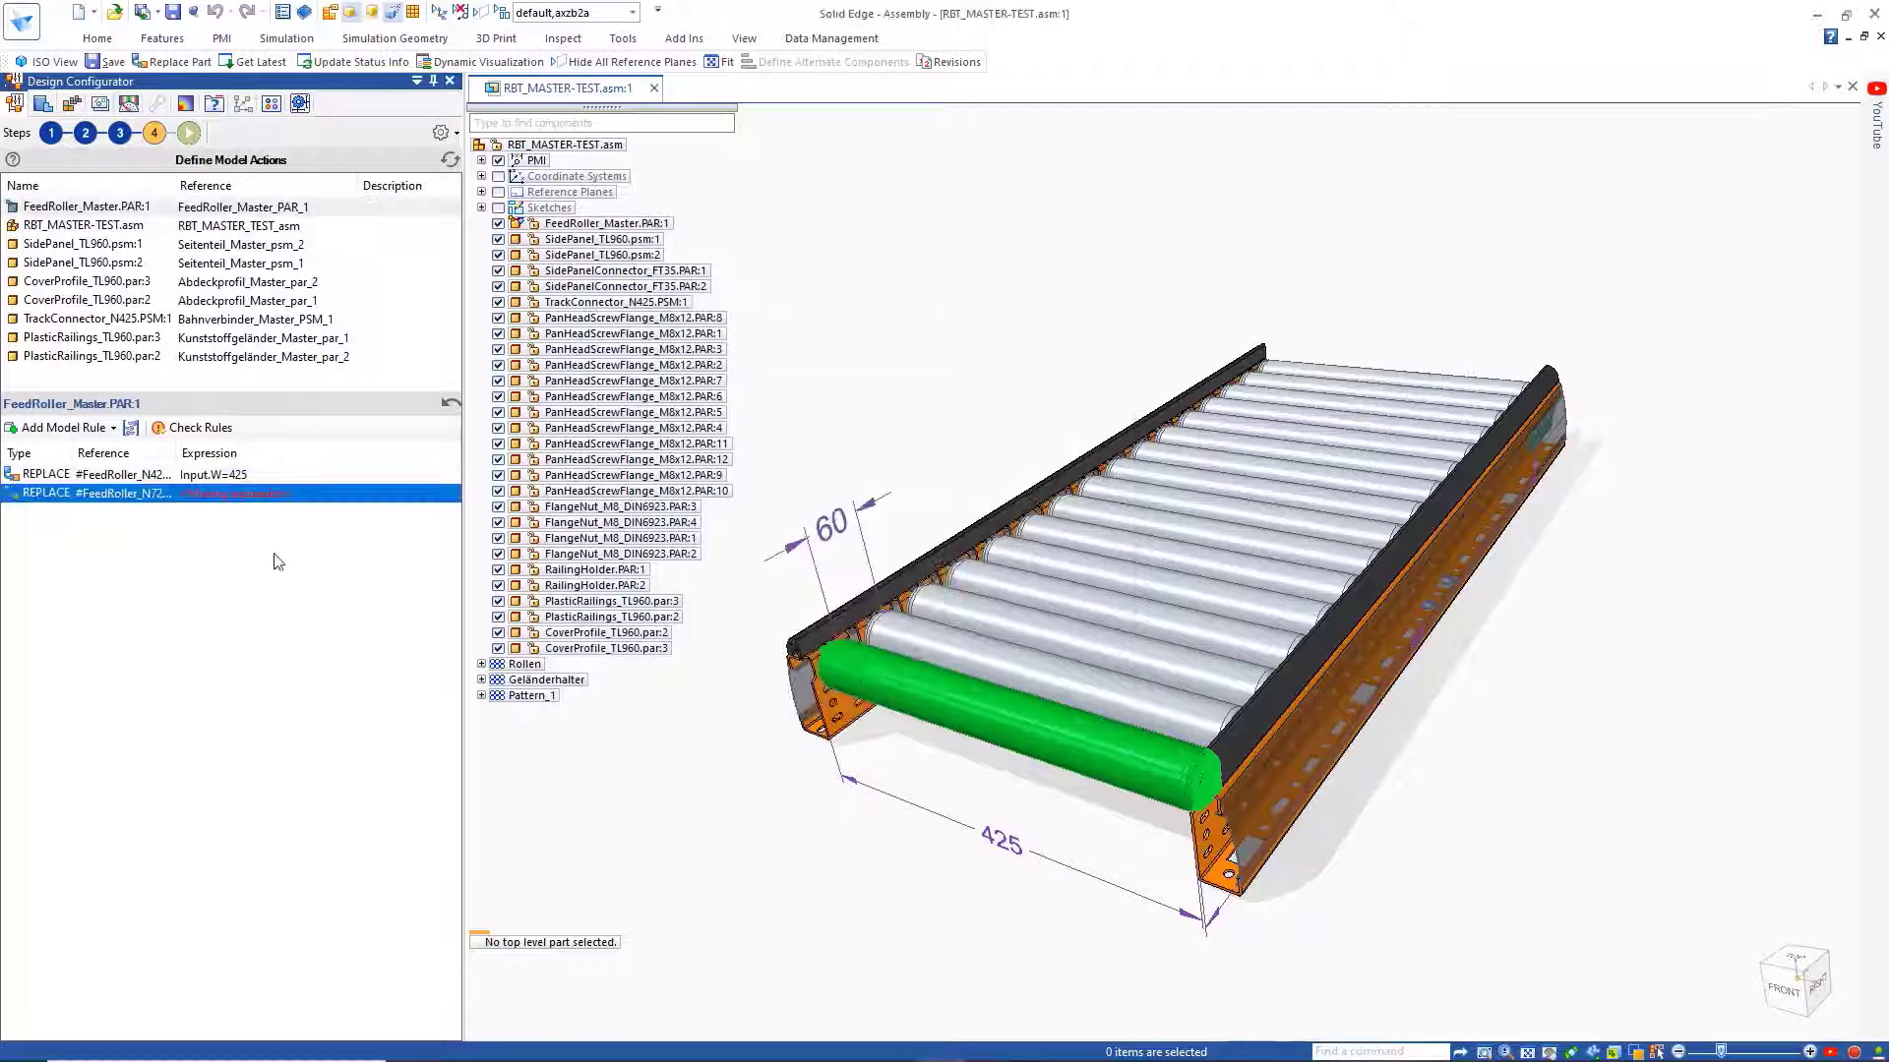
{"action": "left_click", "coordinate": [265, 555]}
{"action": "left_click", "coordinate": [256, 475]}
{"action": "left_click", "coordinate": [226, 494]}
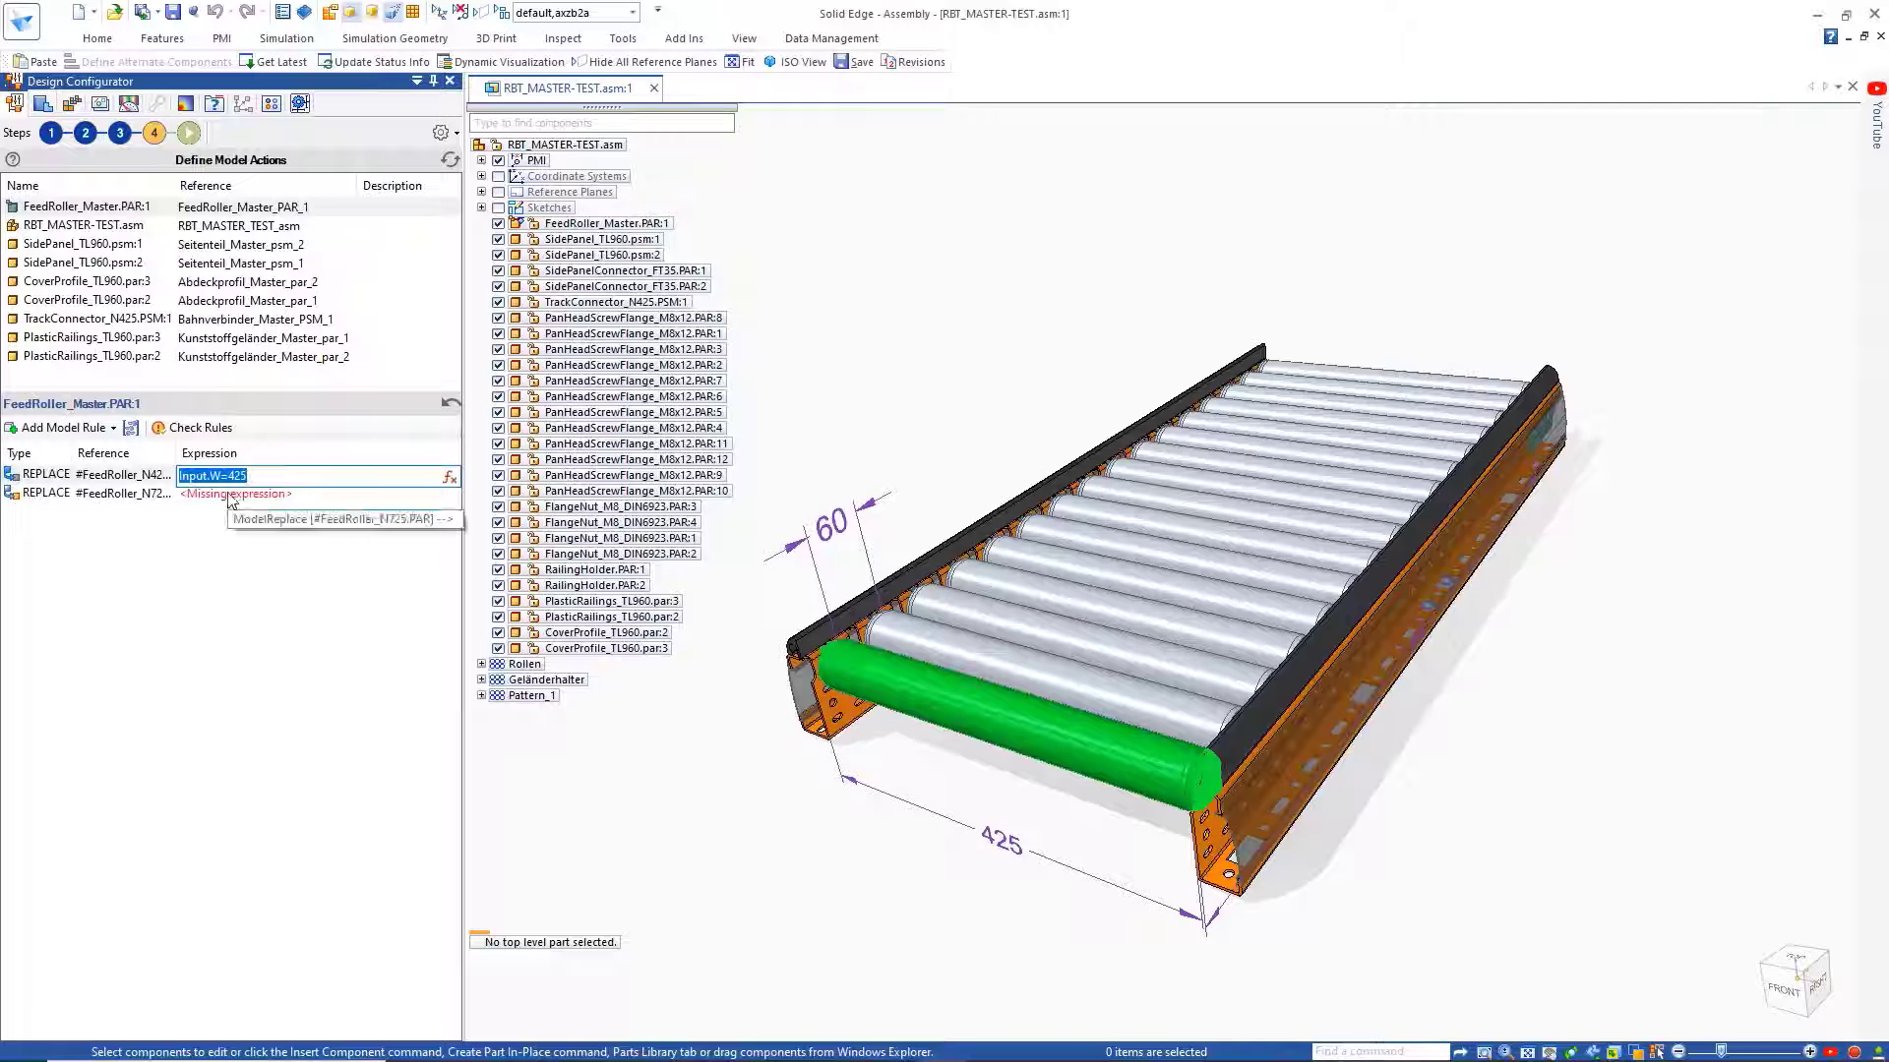
{"action": "right_click", "coordinate": [253, 497]}
{"action": "left_click", "coordinate": [295, 580]}
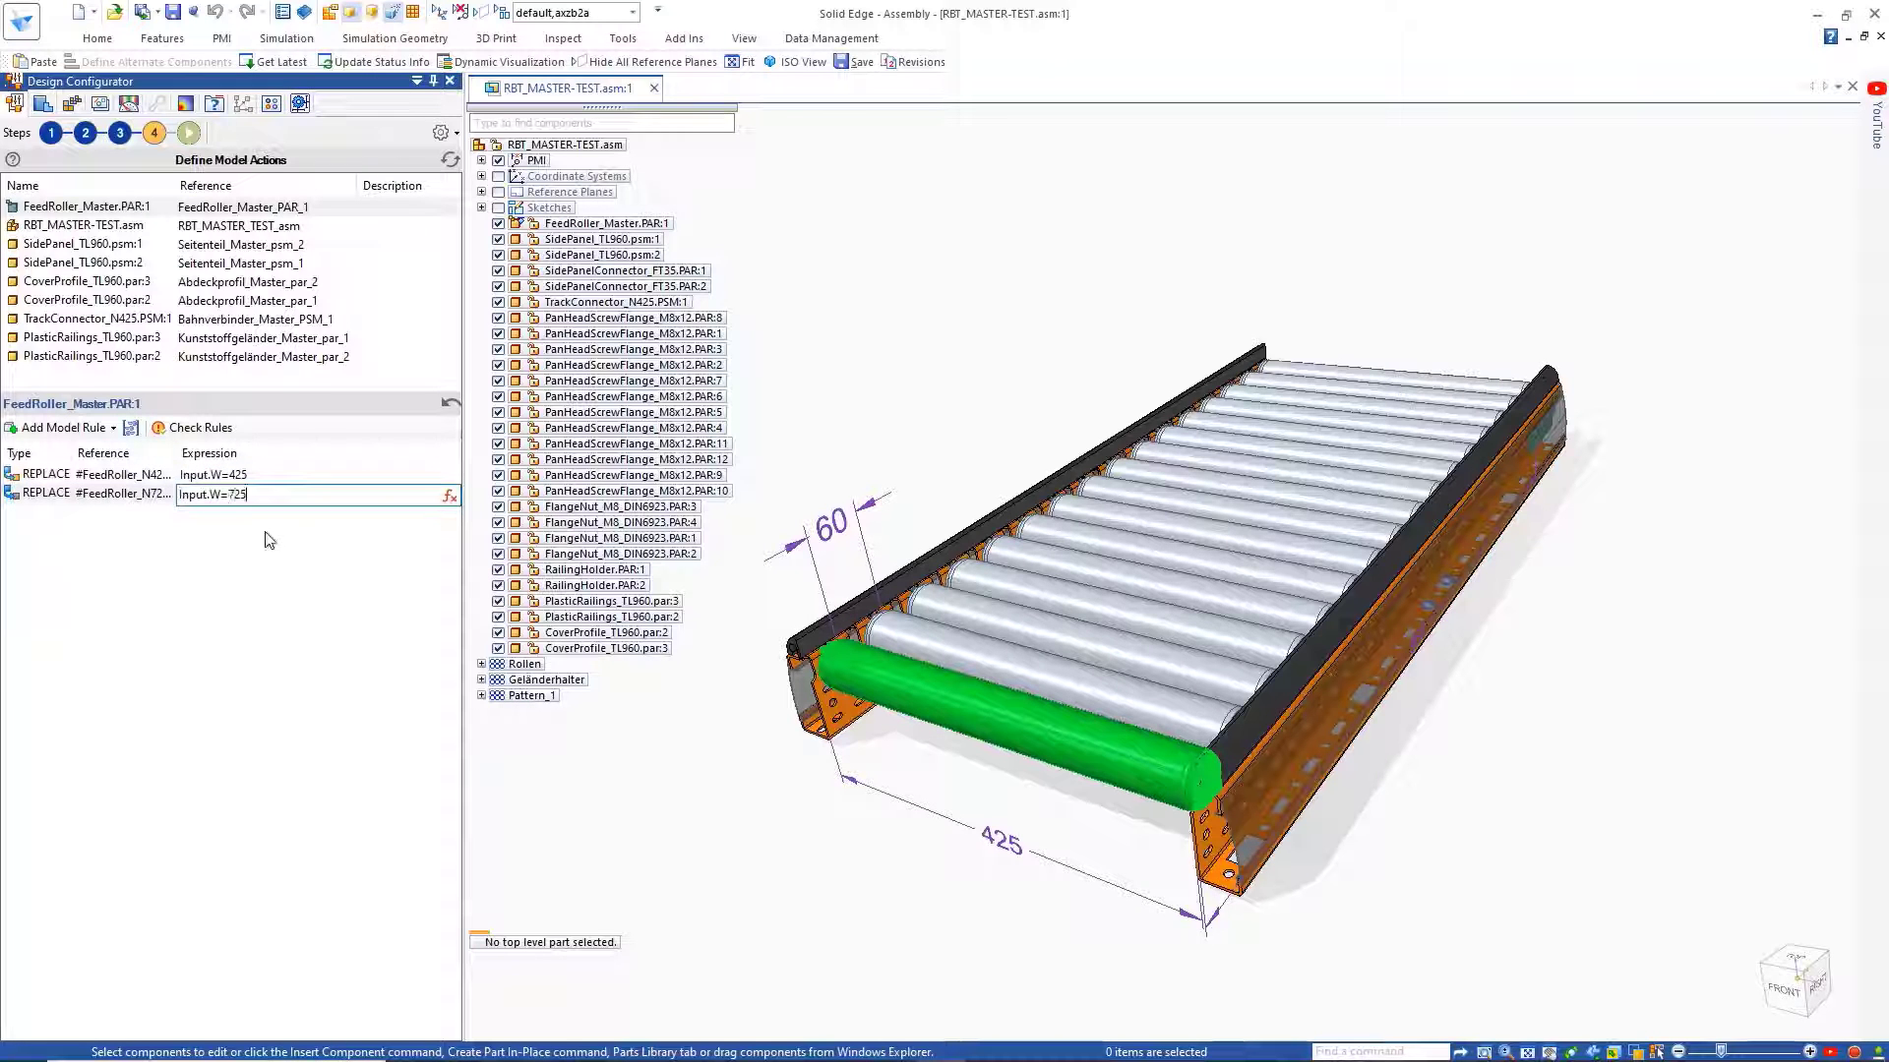
{"action": "left_click", "coordinate": [239, 551]}
Step: Add three more Set Variable rules to RBT_MASTER-TEST.asm
{"action": "left_click", "coordinate": [124, 225]}
{"action": "left_click", "coordinate": [68, 428]}
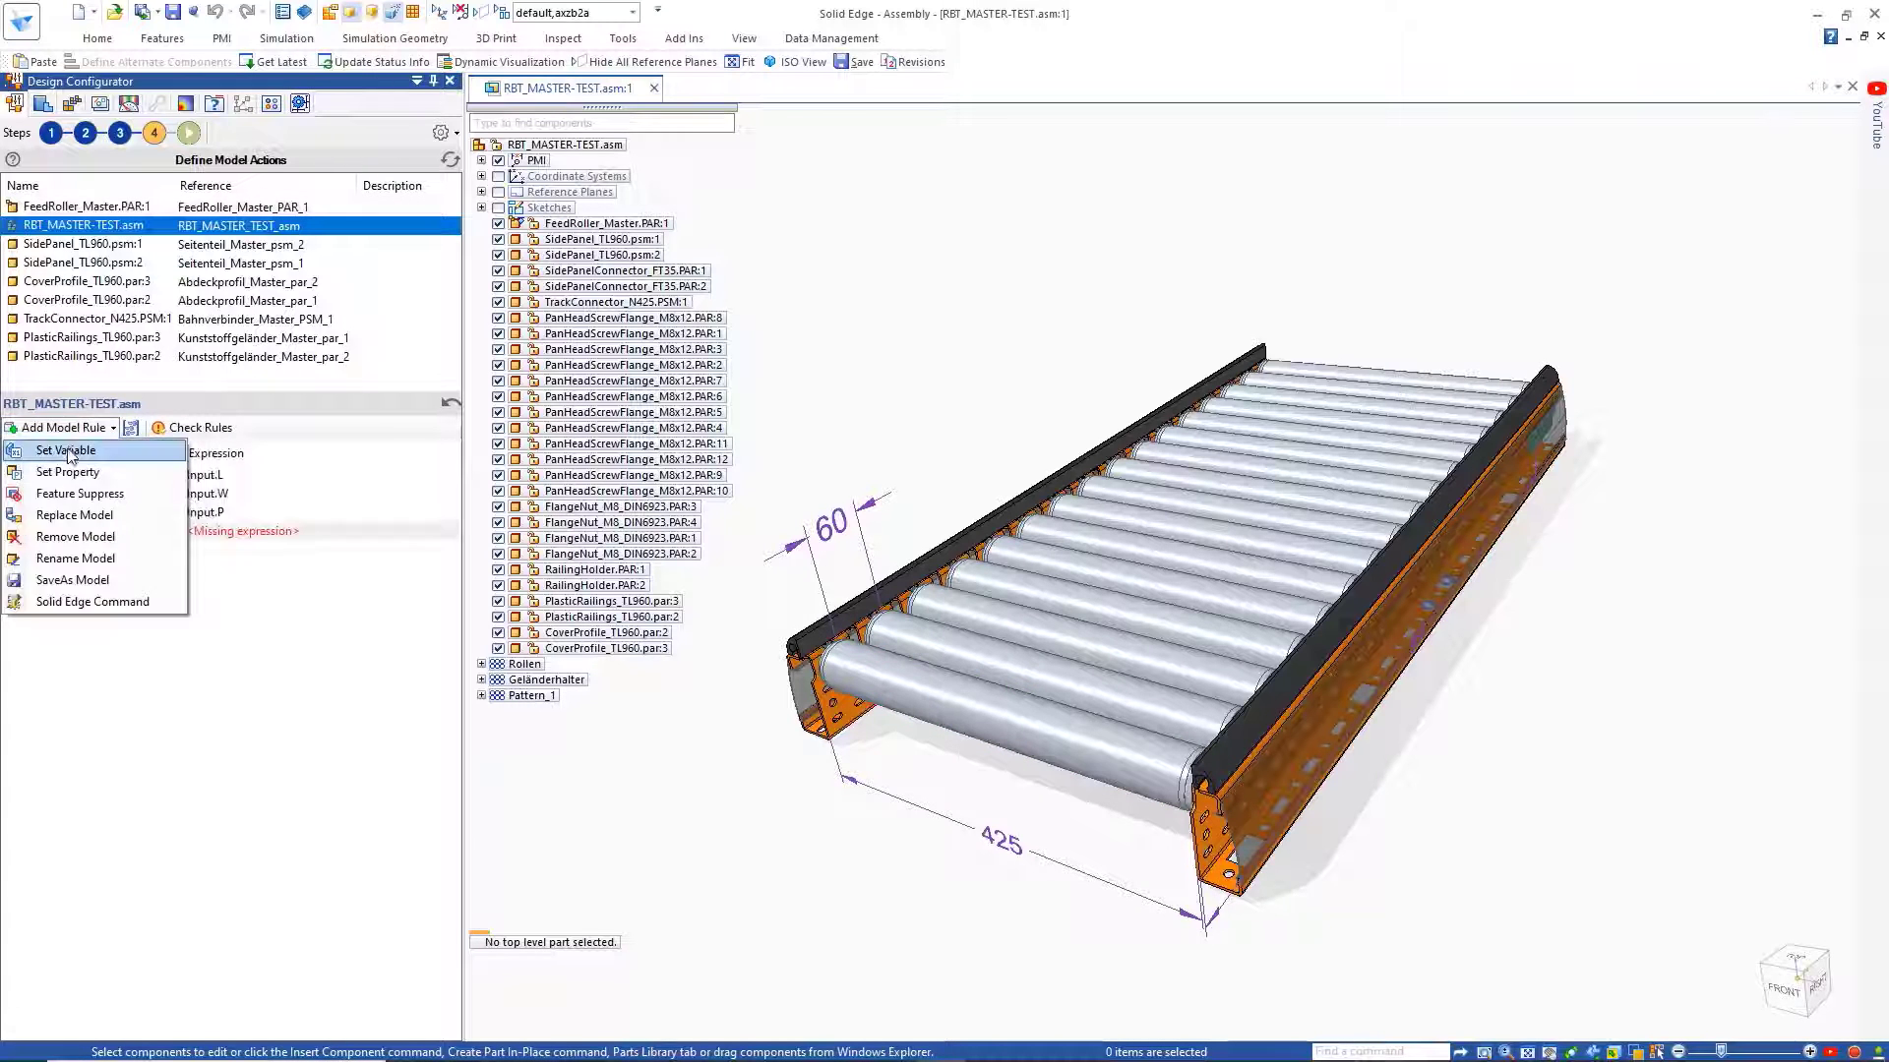
{"action": "left_click", "coordinate": [75, 450]}
Step: Assign the assembly variable ConnectorPos to the first empty set rule and use the ConnectorPos global rule as its expression
{"action": "left_click", "coordinate": [118, 532]}
{"action": "left_click", "coordinate": [170, 533]}
{"action": "left_click", "coordinate": [787, 560]}
{"action": "double_click", "coordinate": [787, 561]}
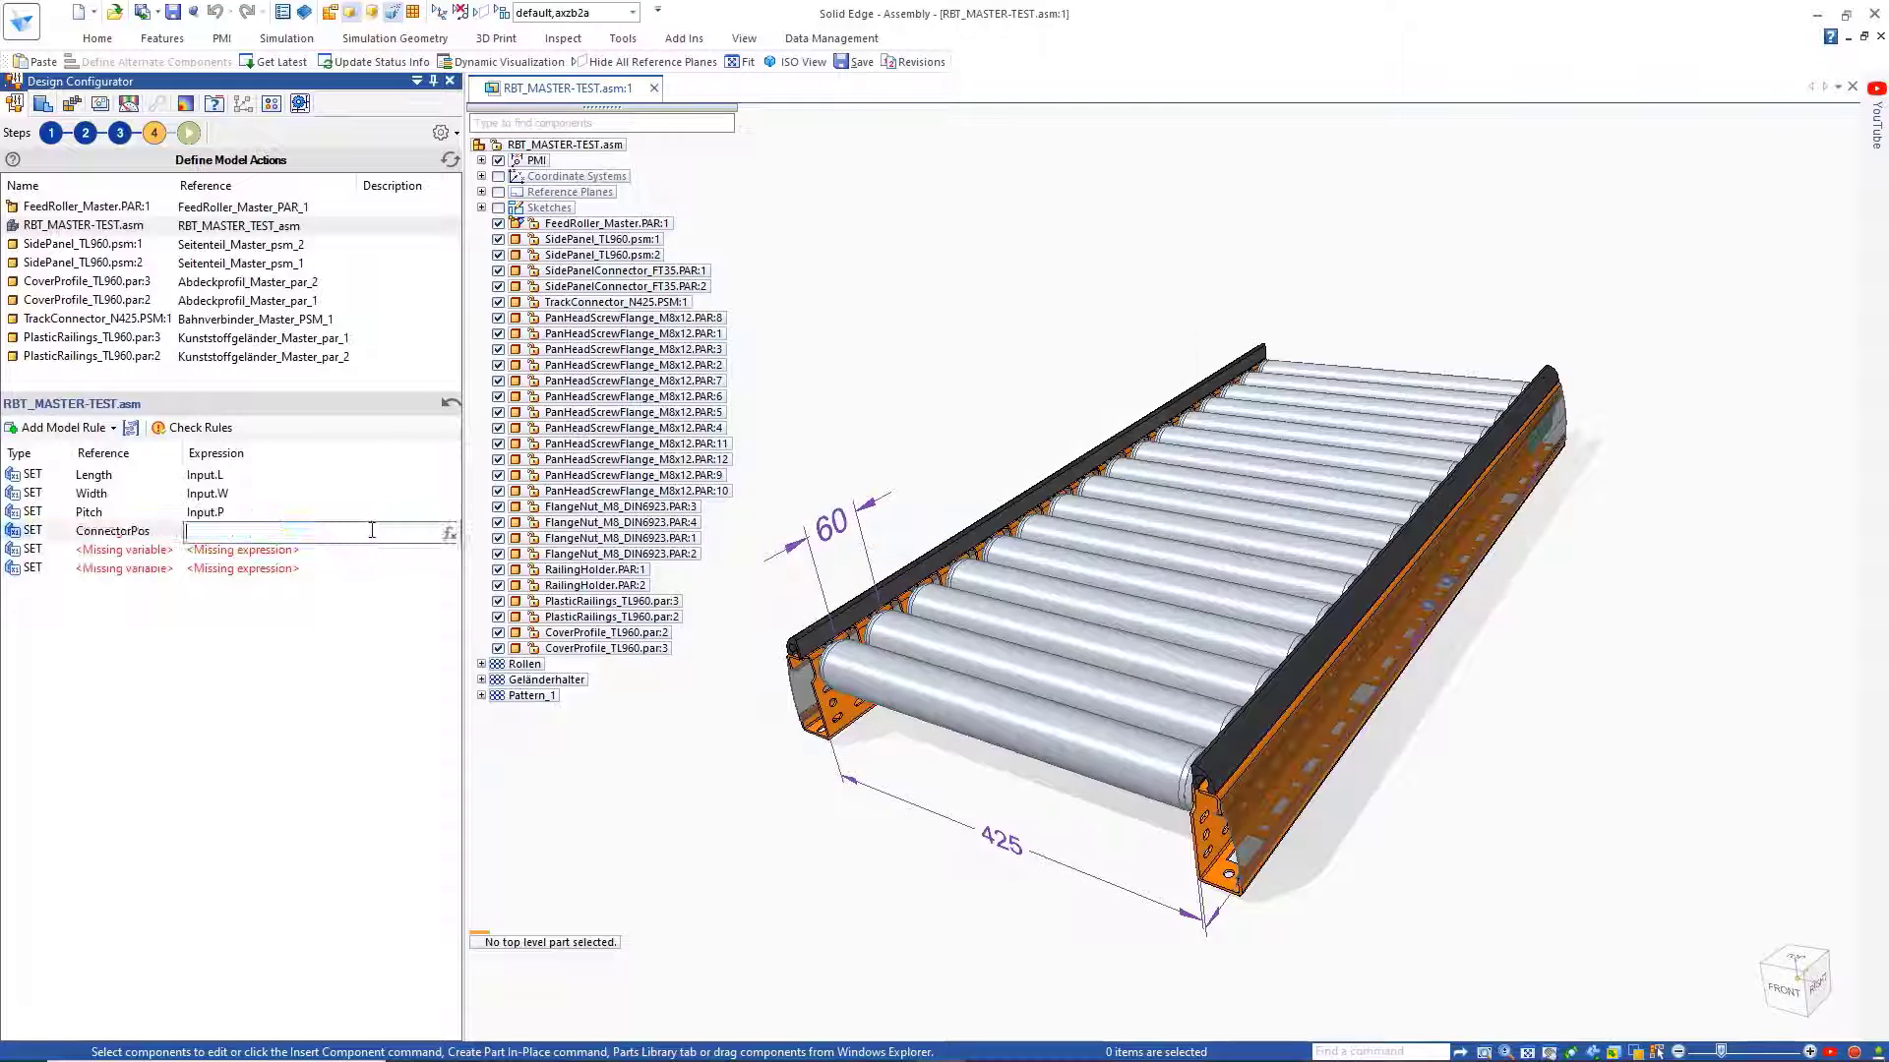
{"action": "left_click", "coordinate": [450, 534]}
{"action": "left_click", "coordinate": [575, 455]}
{"action": "double_click", "coordinate": [576, 456]}
{"action": "left_click", "coordinate": [1348, 800]}
Step: Assign the variable PConnector to the next set rule with the global rule PConnectors as its expression
{"action": "left_click", "coordinate": [123, 550]}
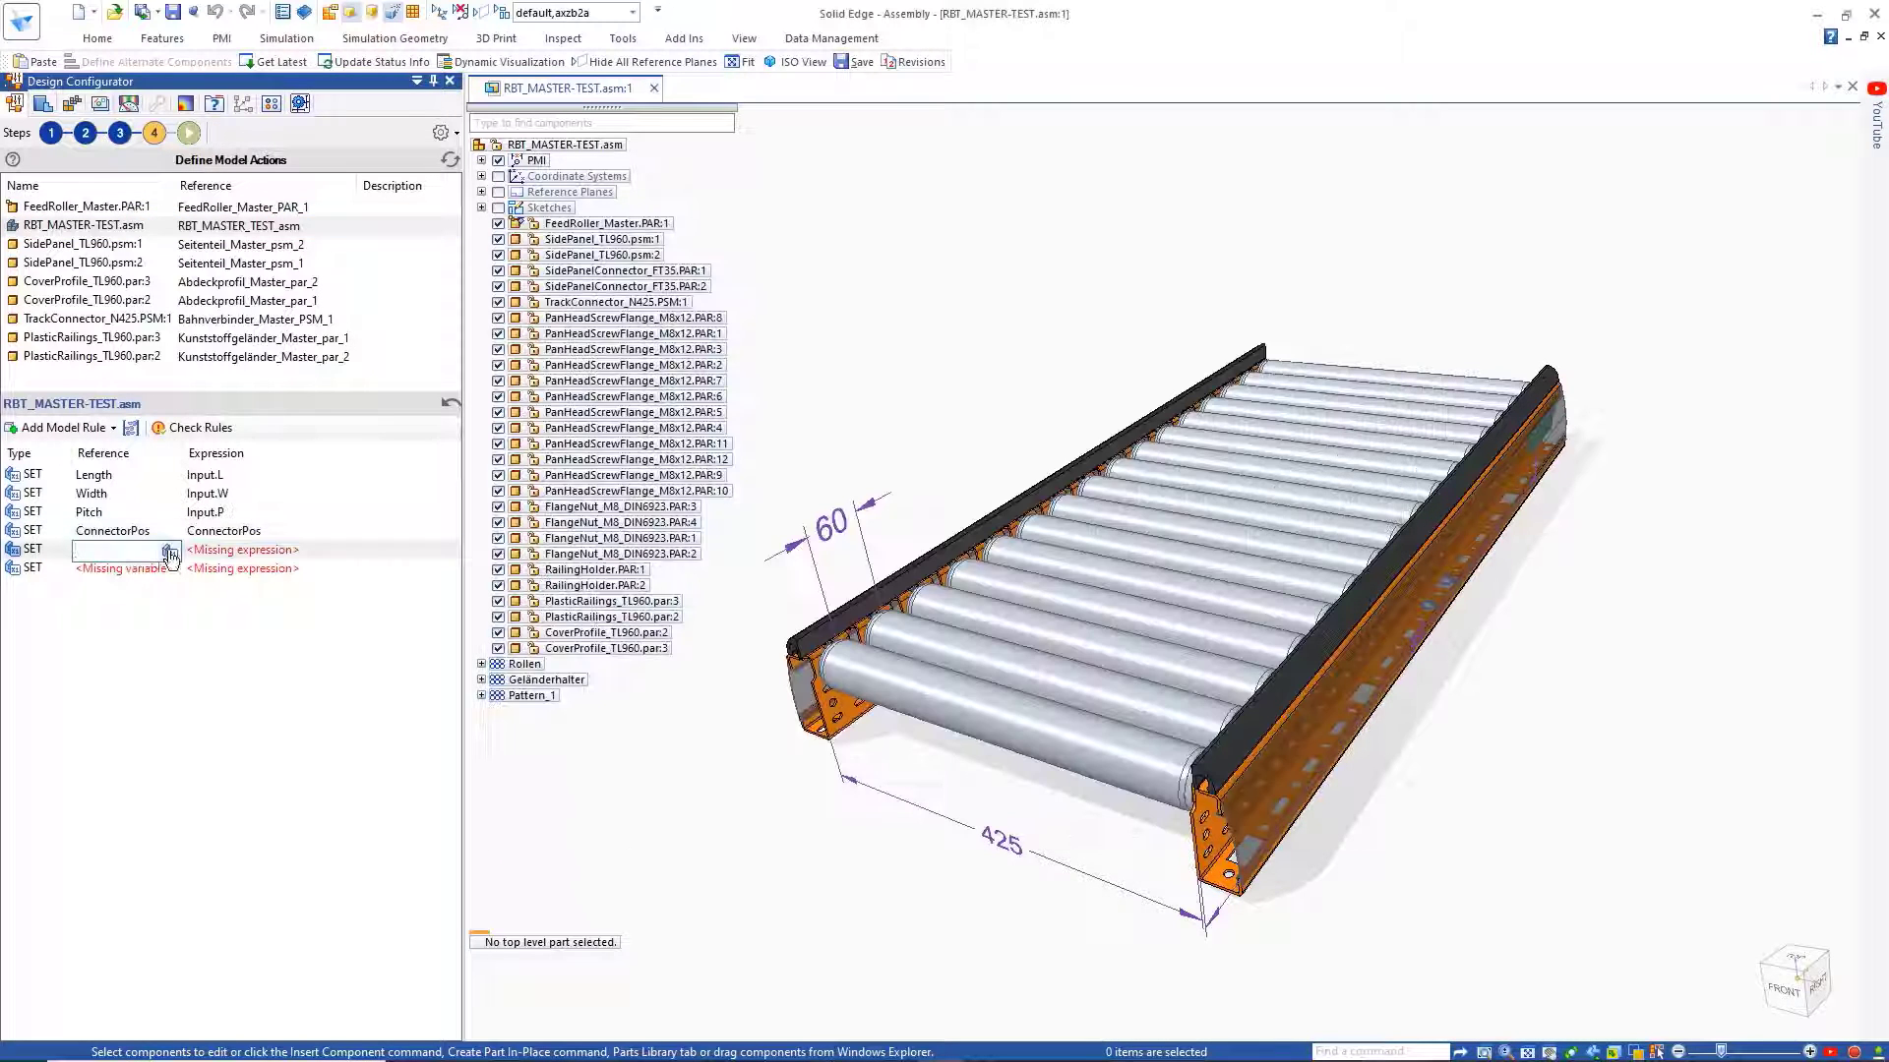
{"action": "left_click", "coordinate": [170, 552]}
{"action": "double_click", "coordinate": [780, 579]}
{"action": "left_click", "coordinate": [300, 552]}
{"action": "left_click", "coordinate": [451, 553]}
{"action": "double_click", "coordinate": [579, 439]}
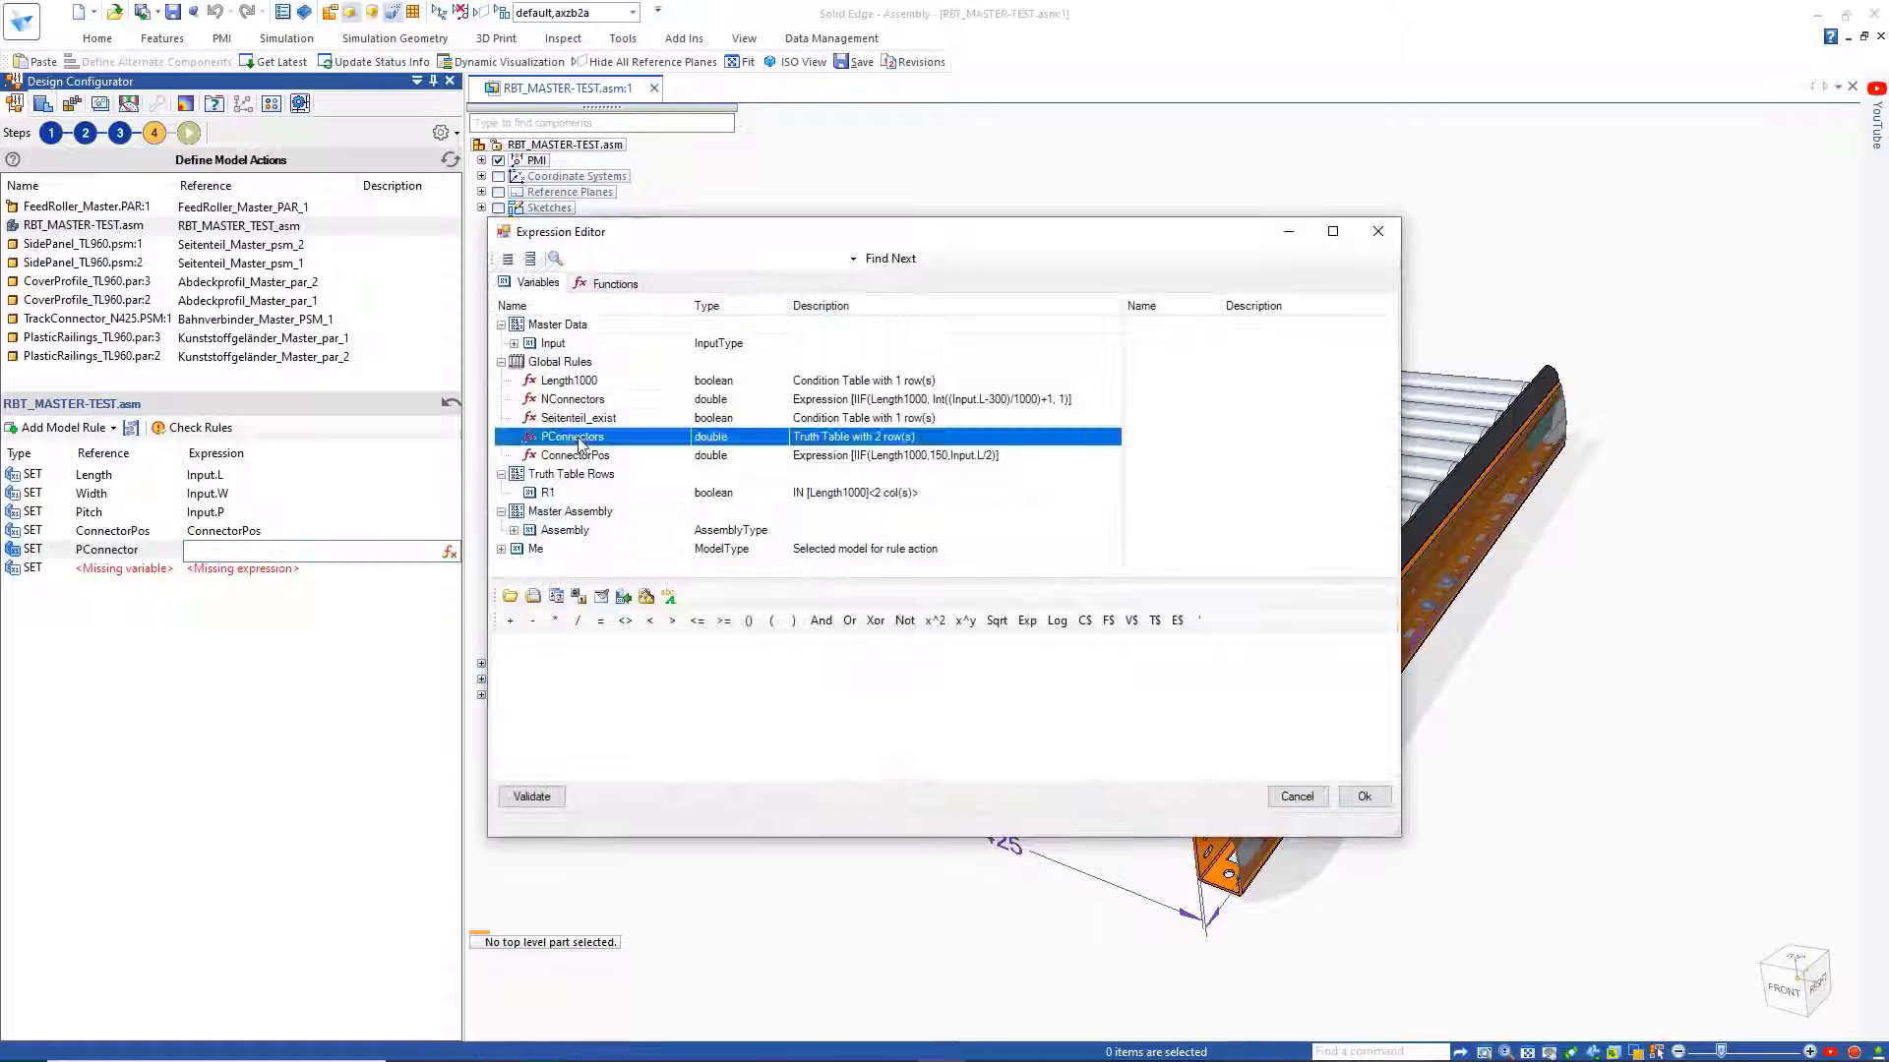
{"action": "left_click", "coordinate": [1363, 798]}
Step: Assign the variable NConnector to the last set rule with the global rule NConnectors as its expression
{"action": "left_click", "coordinate": [137, 568]}
{"action": "left_click", "coordinate": [170, 571]}
{"action": "double_click", "coordinate": [747, 595]}
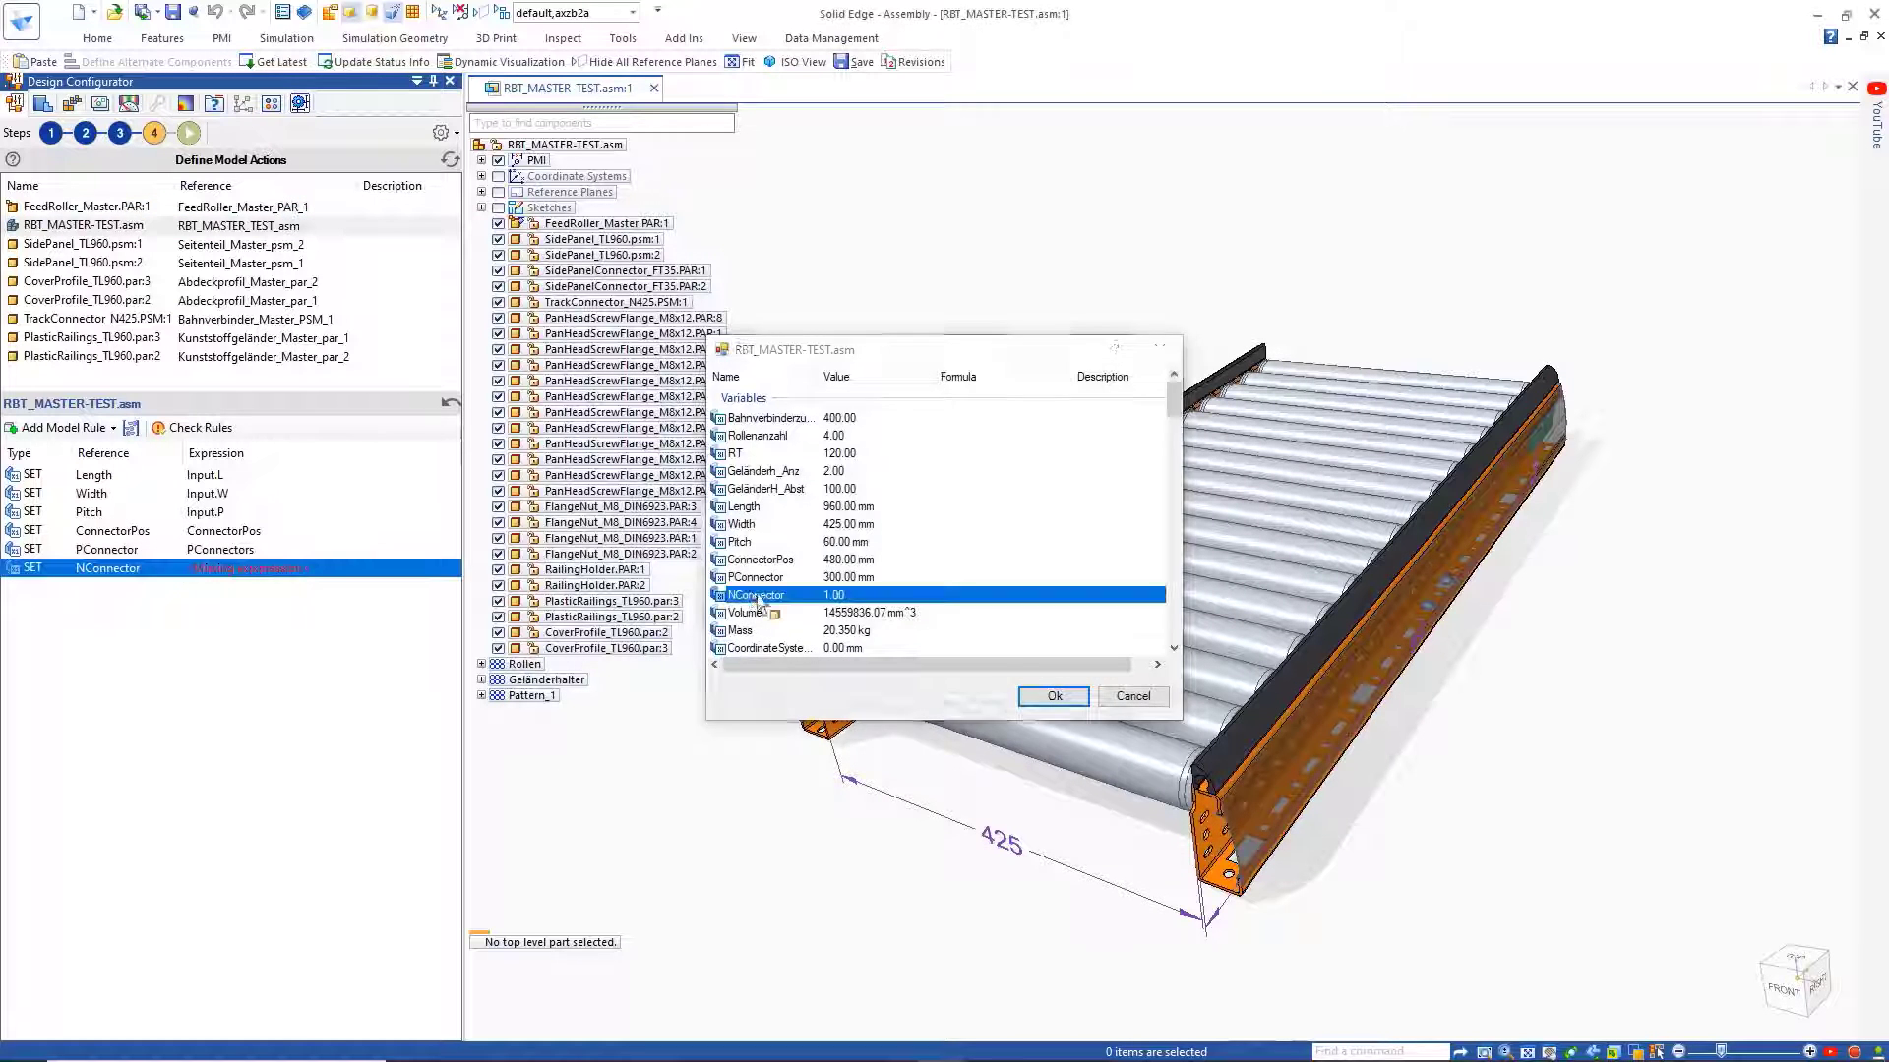
{"action": "left_click", "coordinate": [300, 570]}
{"action": "left_click", "coordinate": [450, 571]}
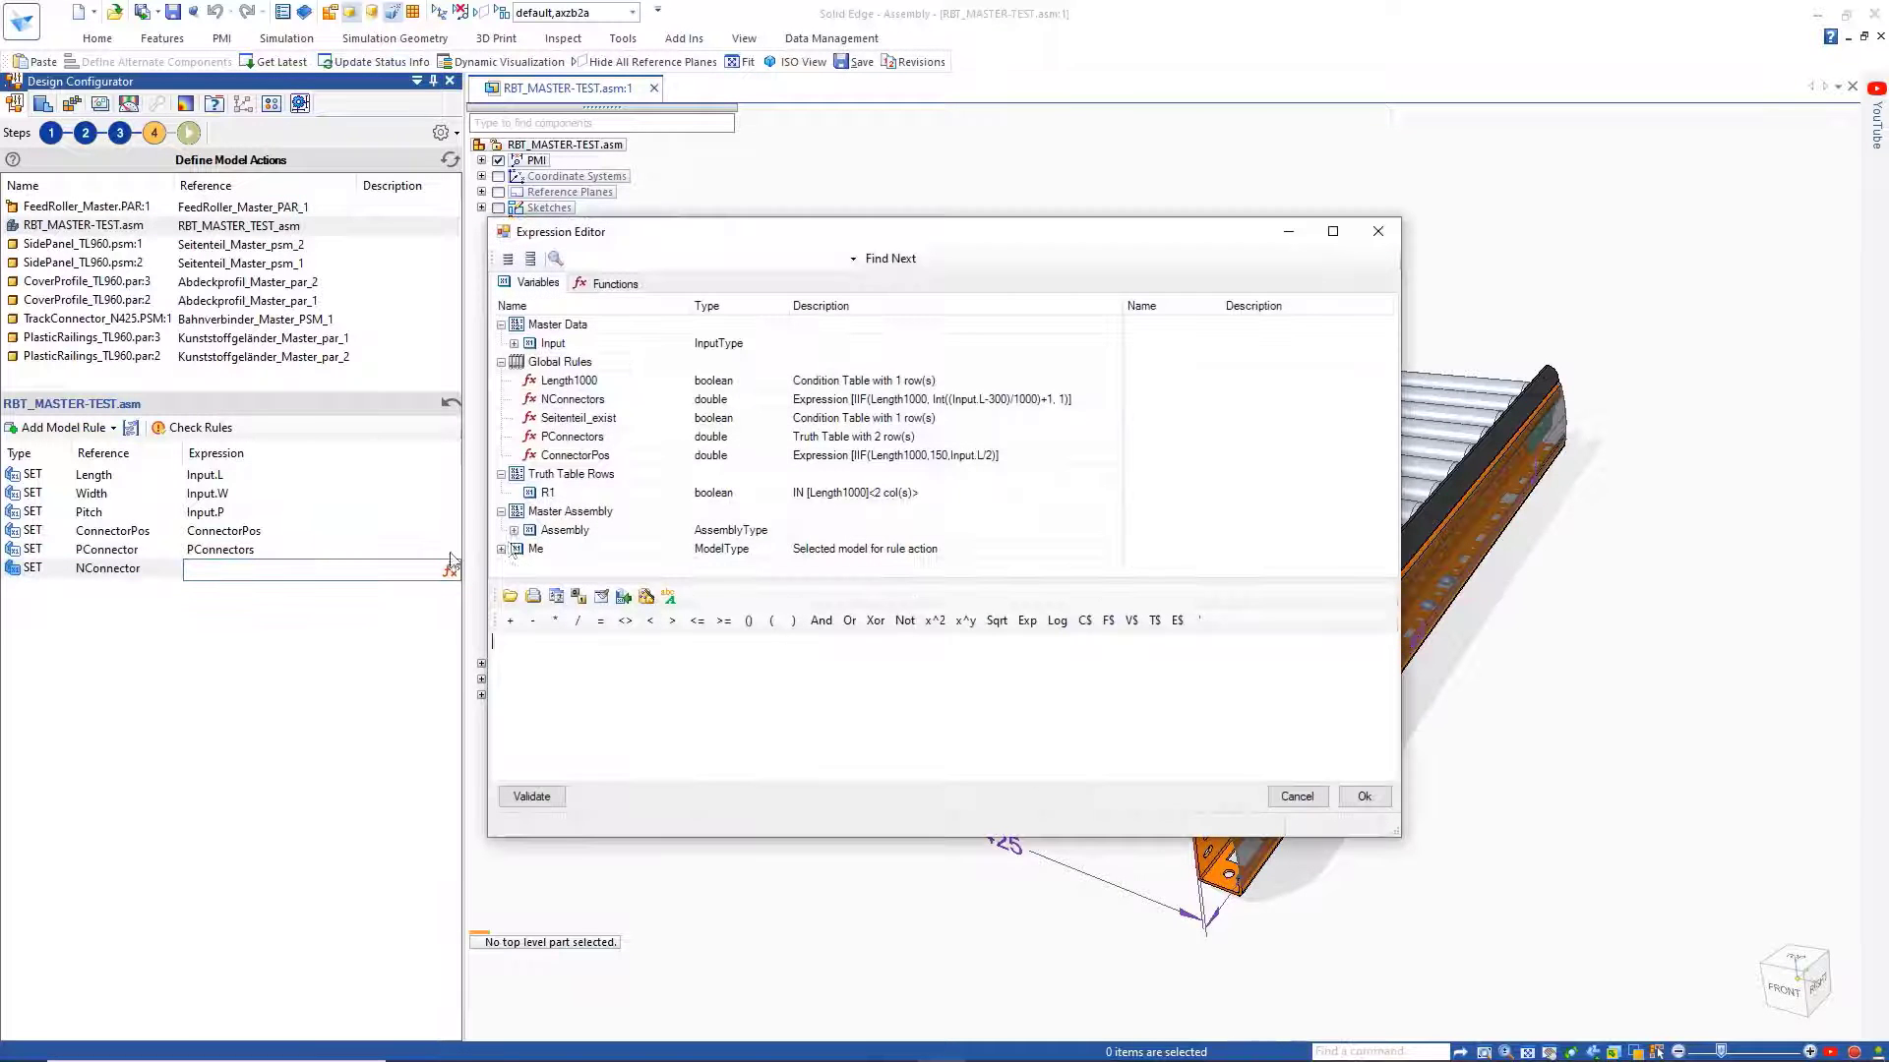
{"action": "double_click", "coordinate": [570, 400]}
{"action": "left_click", "coordinate": [1363, 798]}
Step: Add a SaveAs rule with "CONVEYOR_"+Input.L+Input.W+Input.P+".stp" to the master assembly and move that assembly to the end of the model actions
{"action": "left_click", "coordinate": [98, 428]}
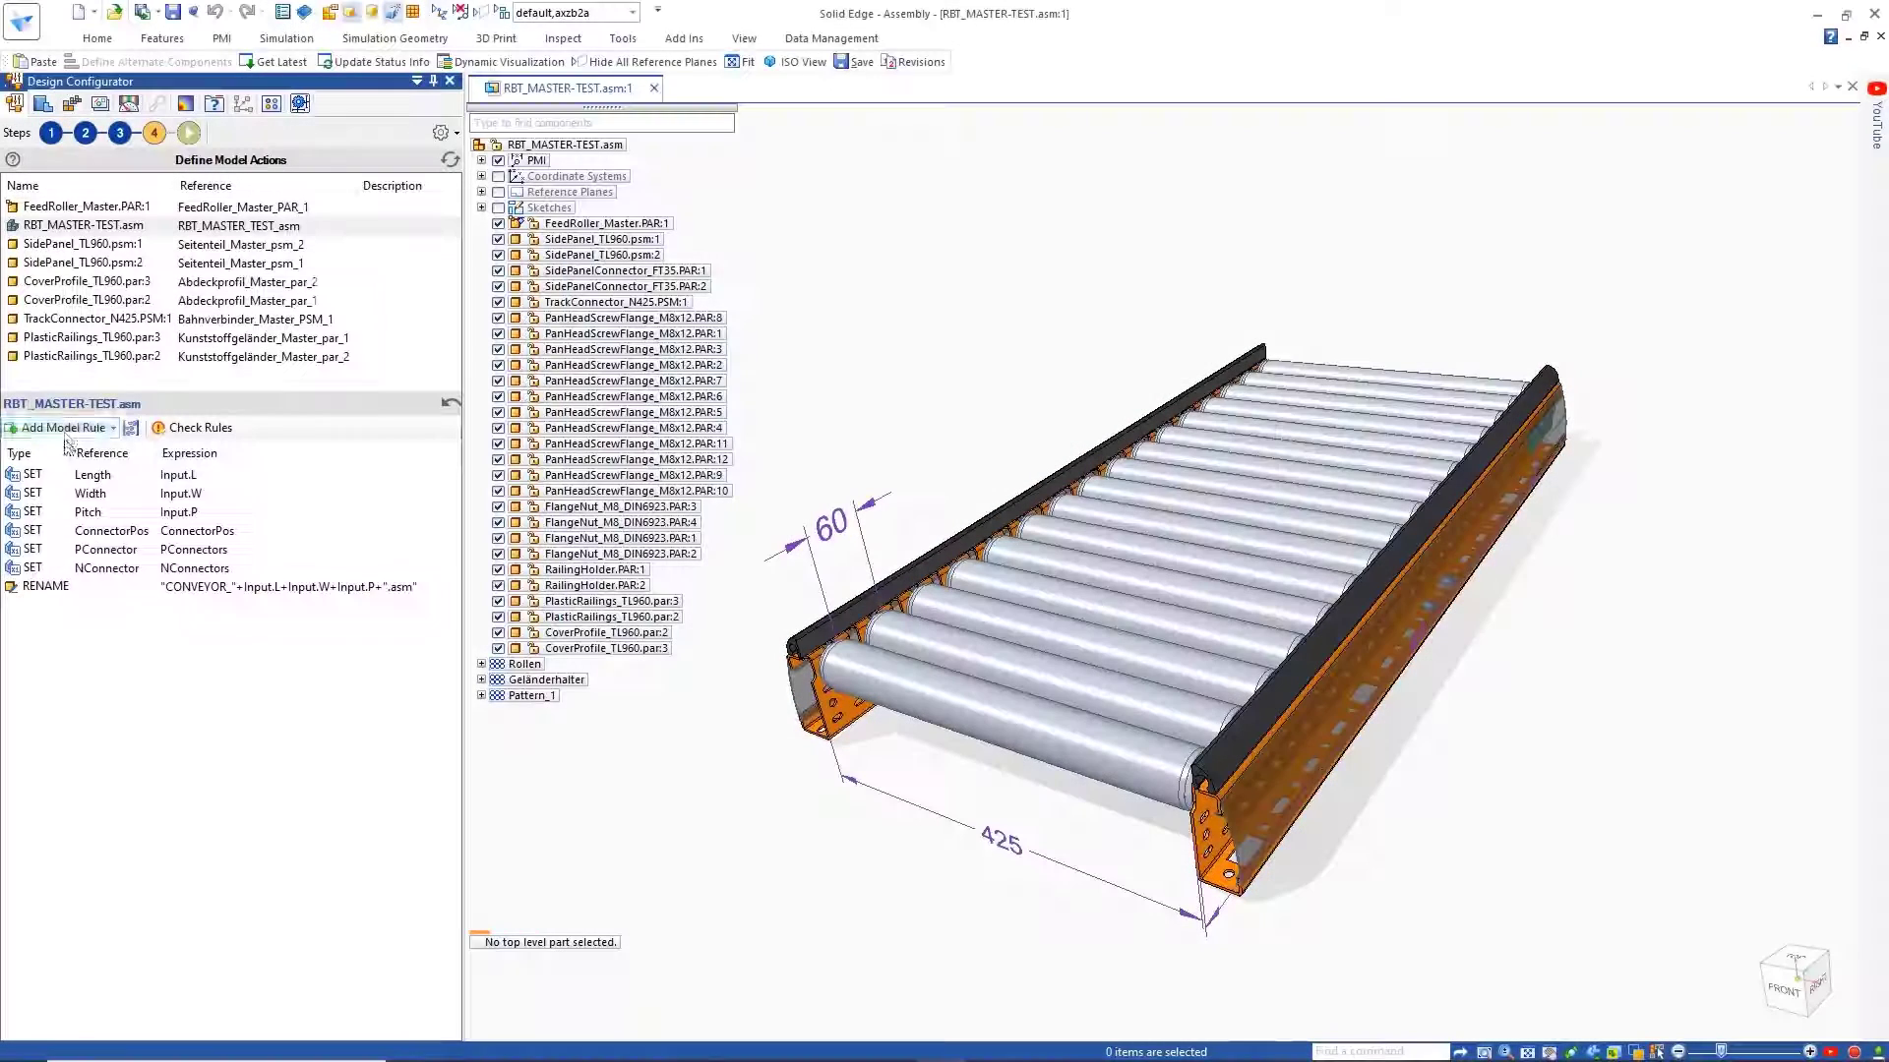
{"action": "left_click", "coordinate": [69, 428]}
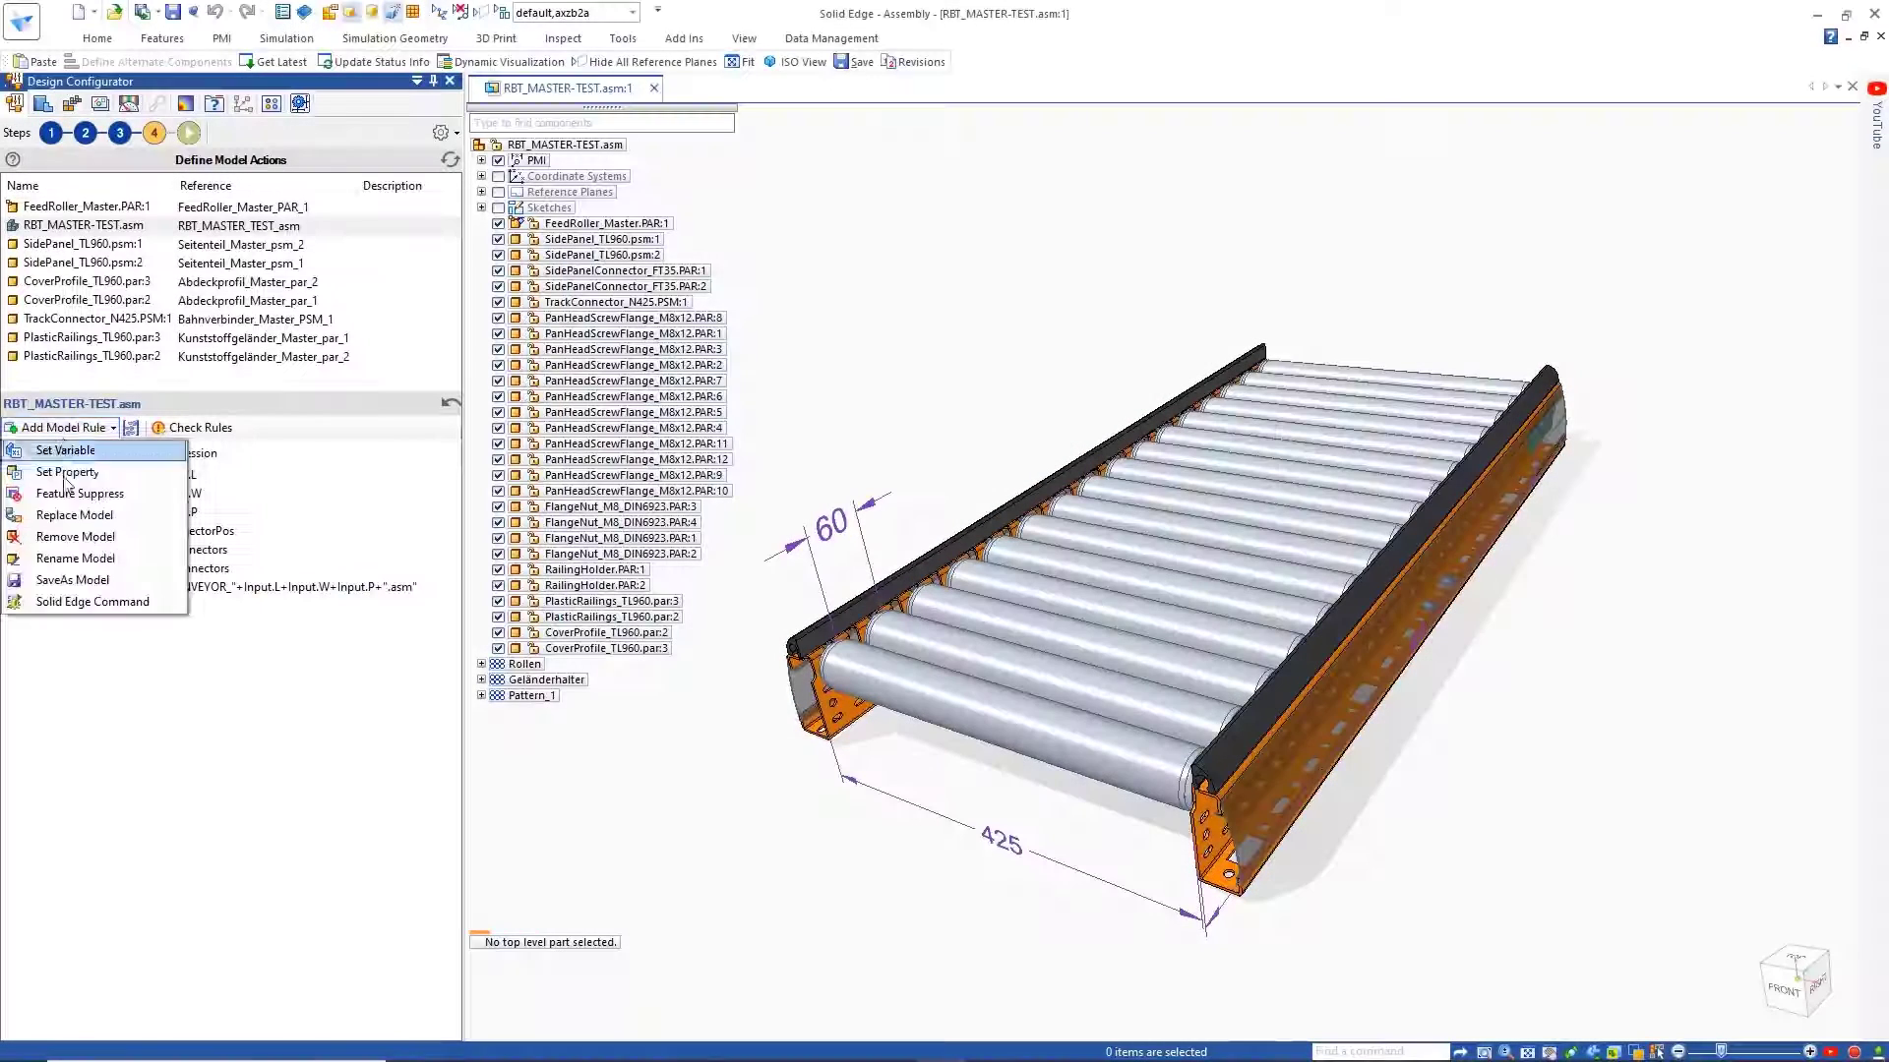
{"action": "left_click", "coordinate": [72, 580]}
{"action": "left_click", "coordinate": [215, 588]}
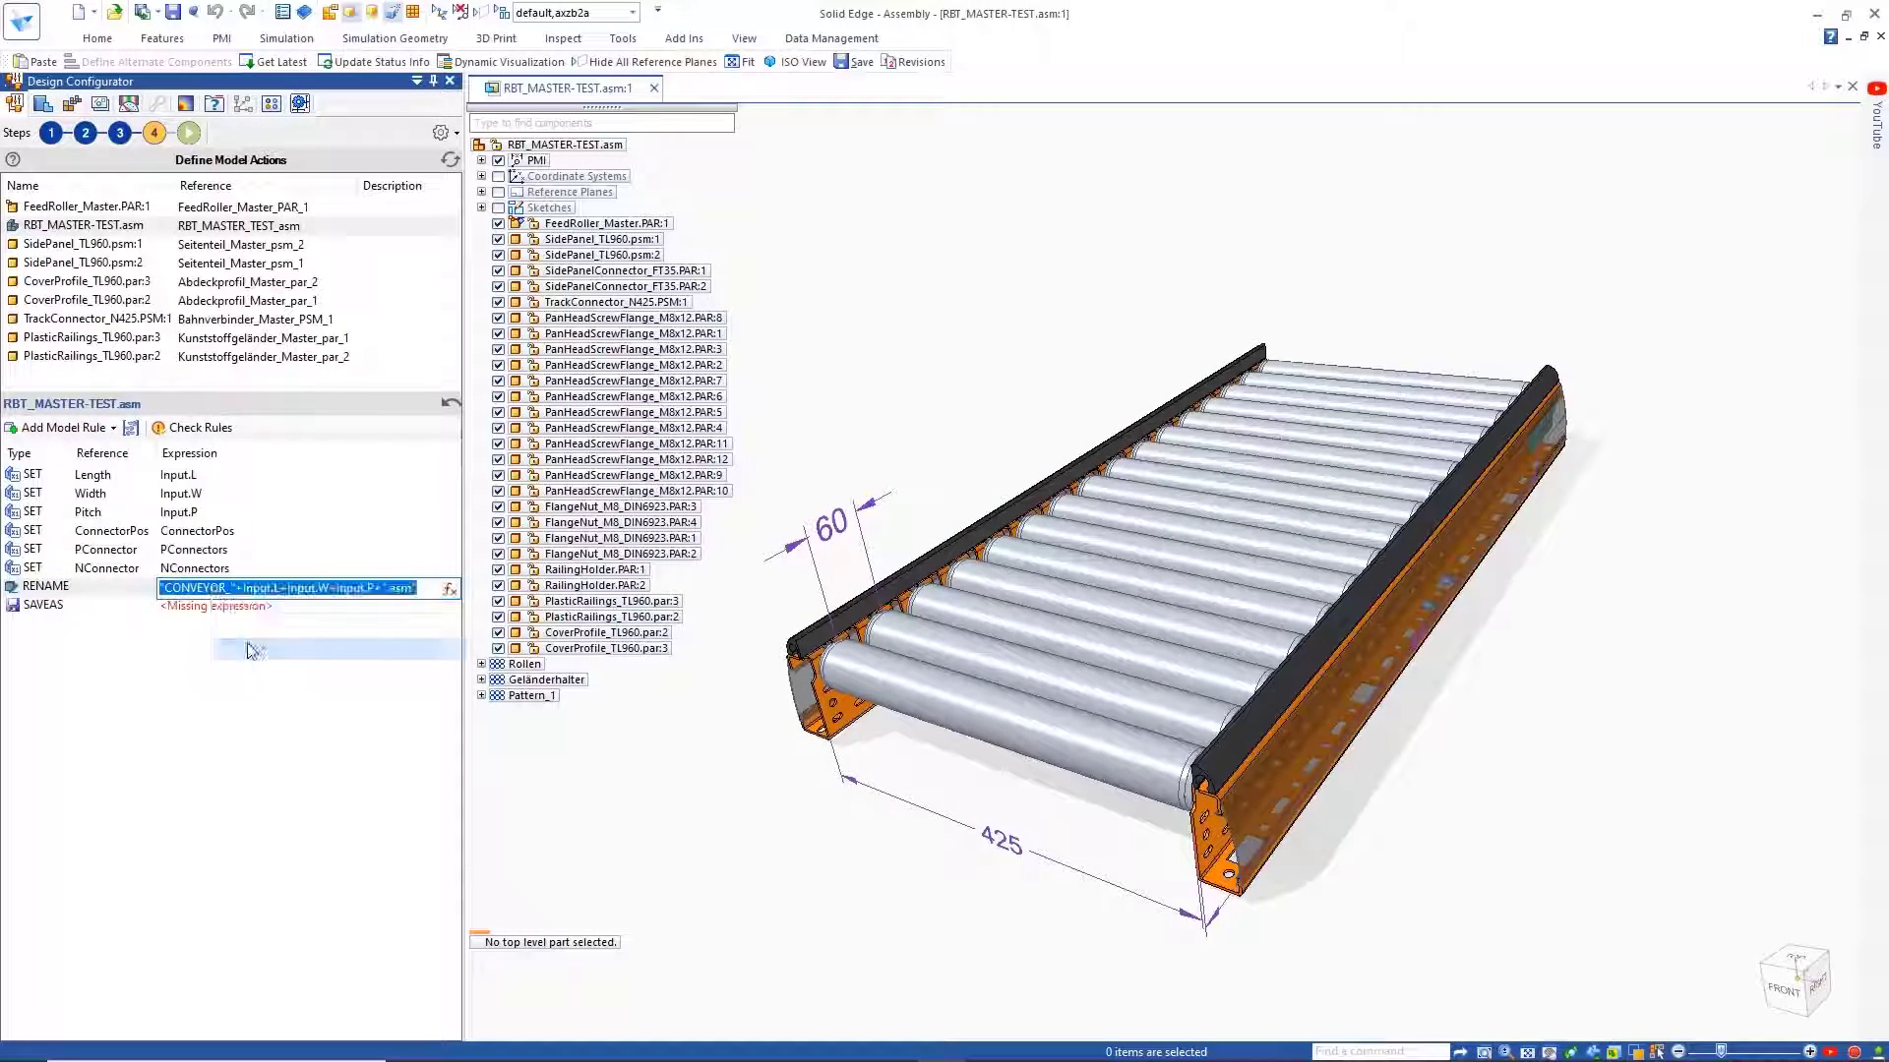
{"action": "key", "text": "ctrl+c"}
{"action": "left_click", "coordinate": [234, 608]}
{"action": "right_click", "coordinate": [234, 610]}
{"action": "left_click", "coordinate": [272, 700]}
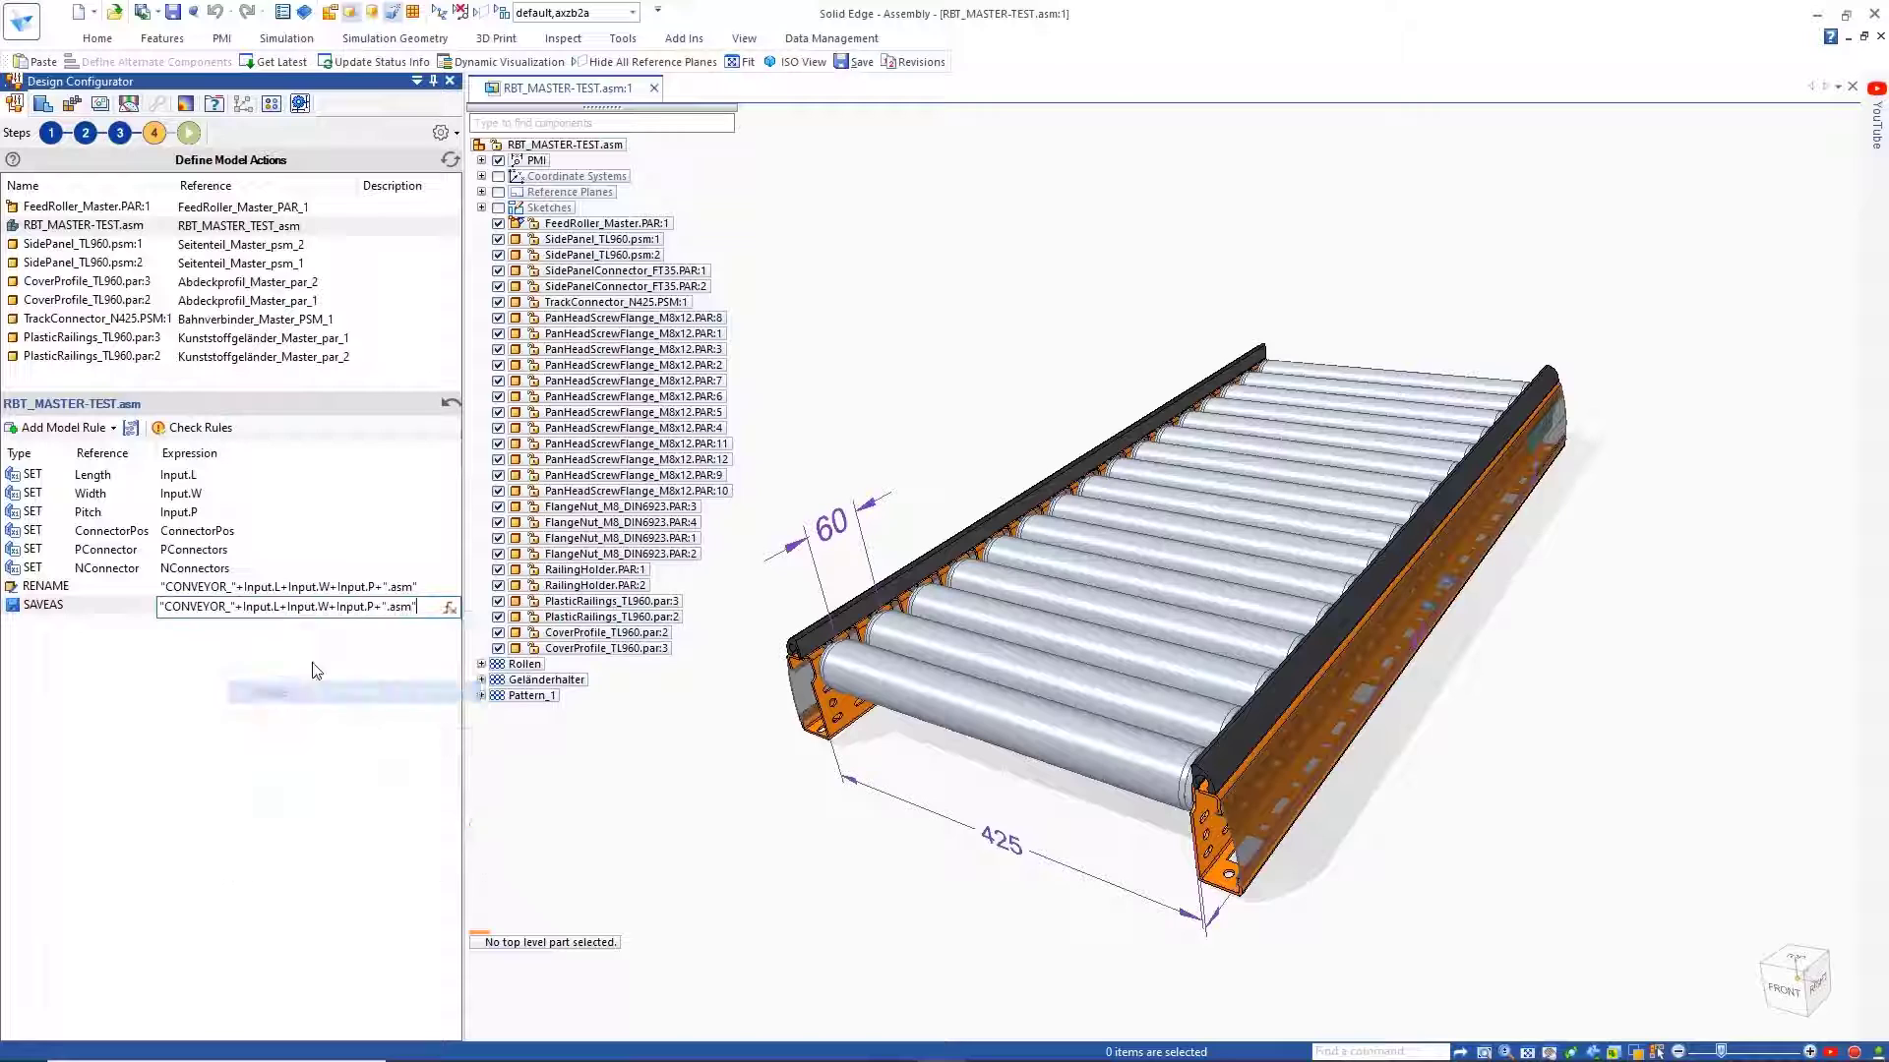
{"action": "double_click", "coordinate": [403, 608]}
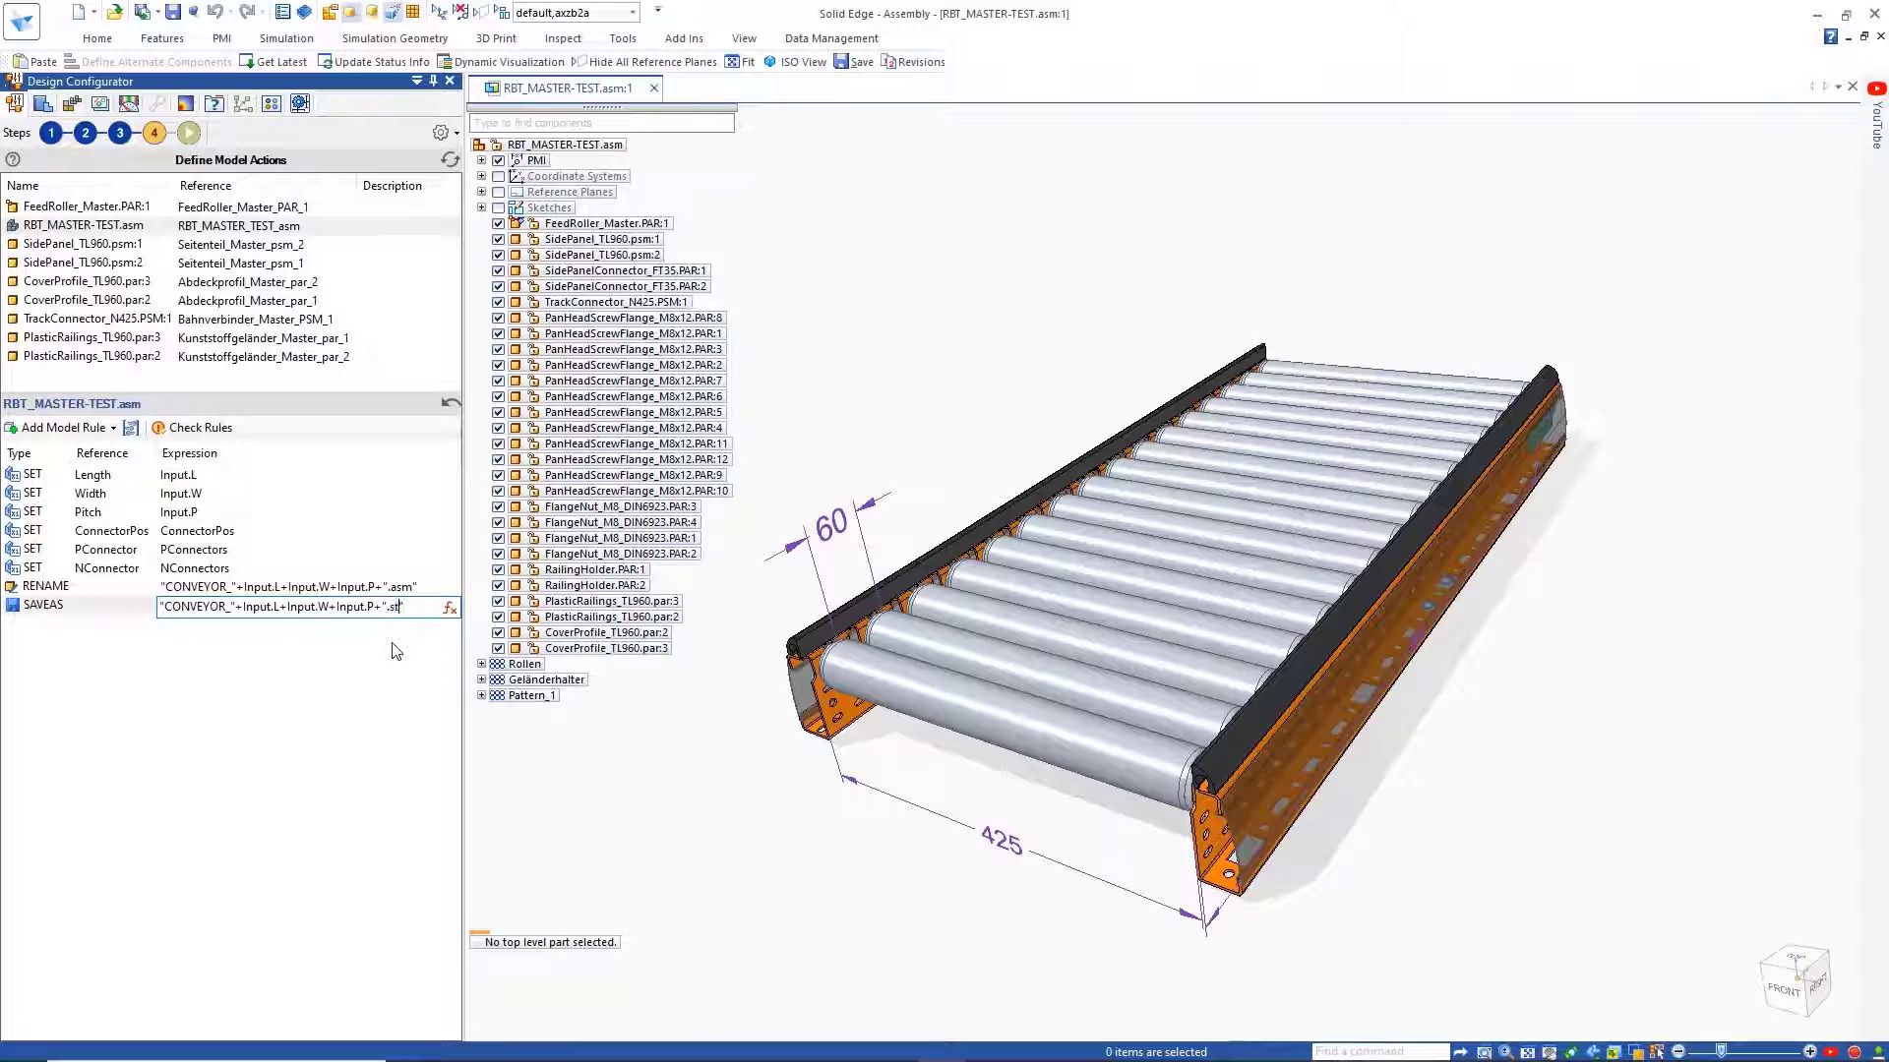
{"action": "key", "text": "Return"}
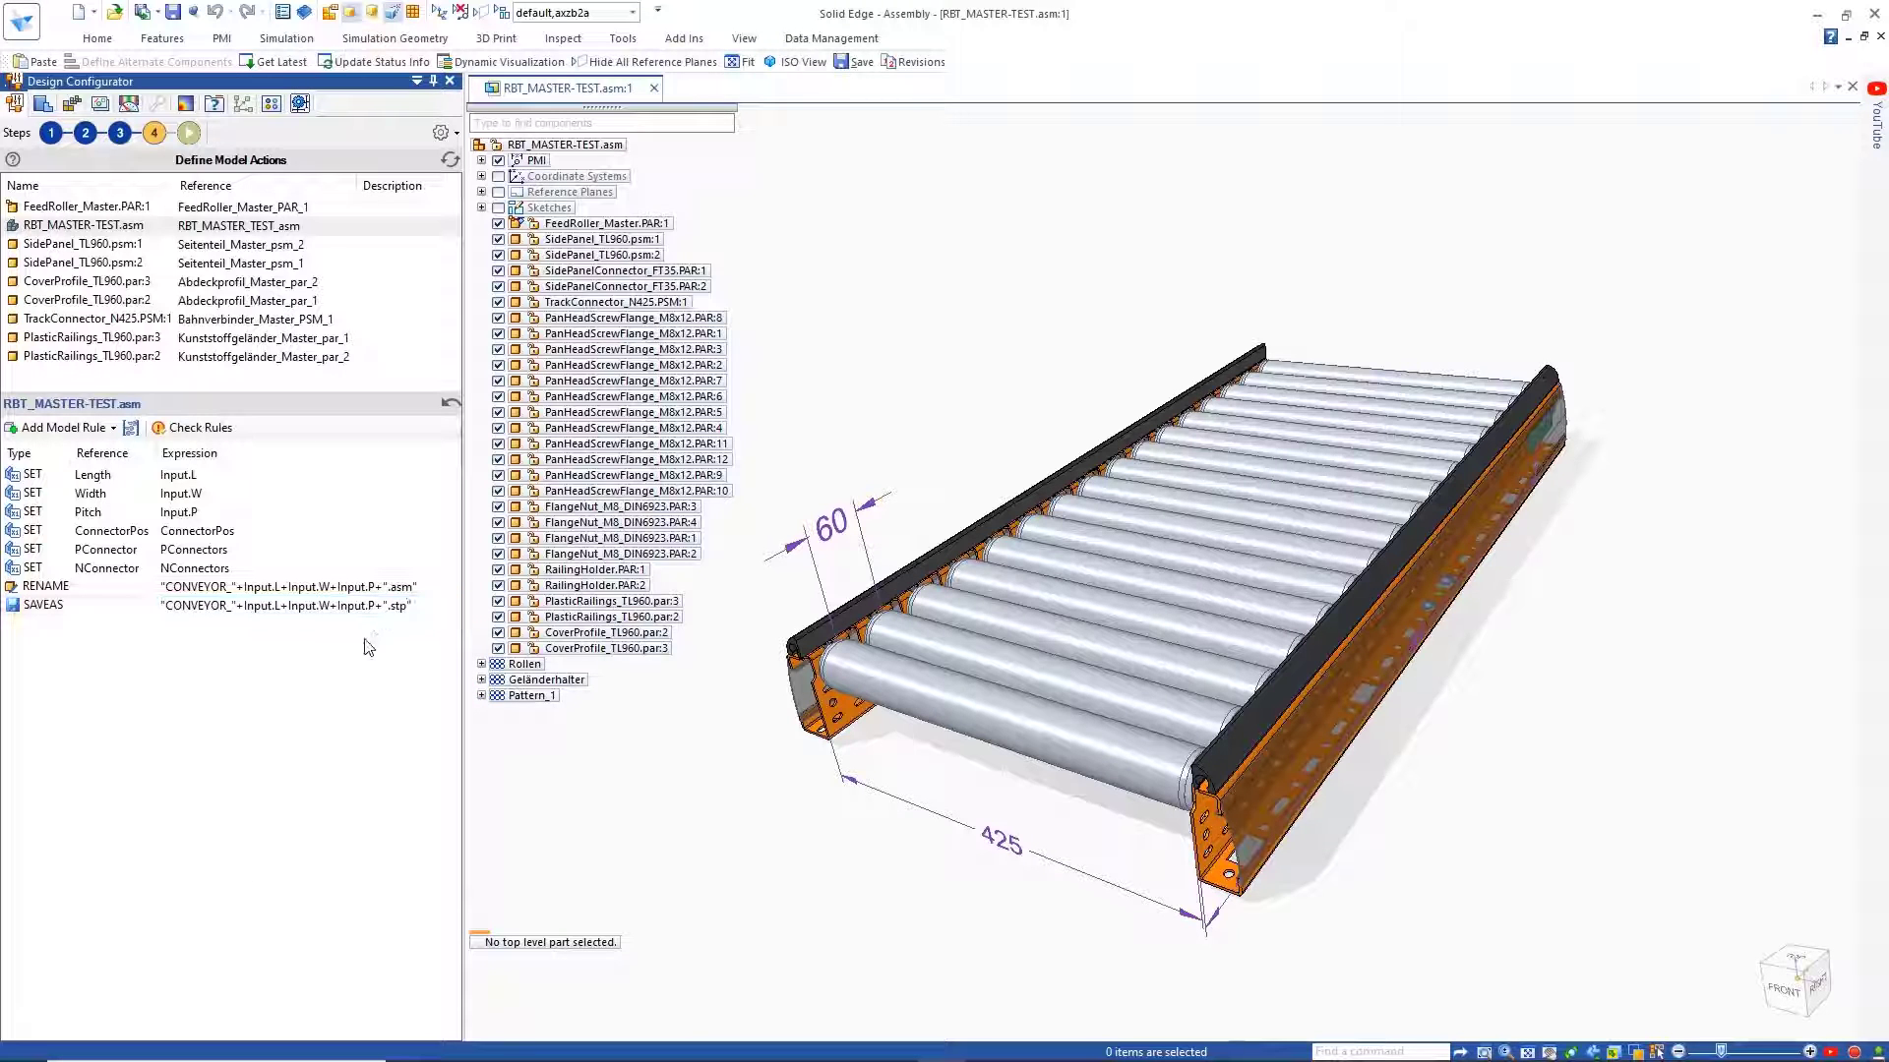
{"action": "left_click_drag", "start_coordinate": [99, 231], "coordinate": [167, 378]}
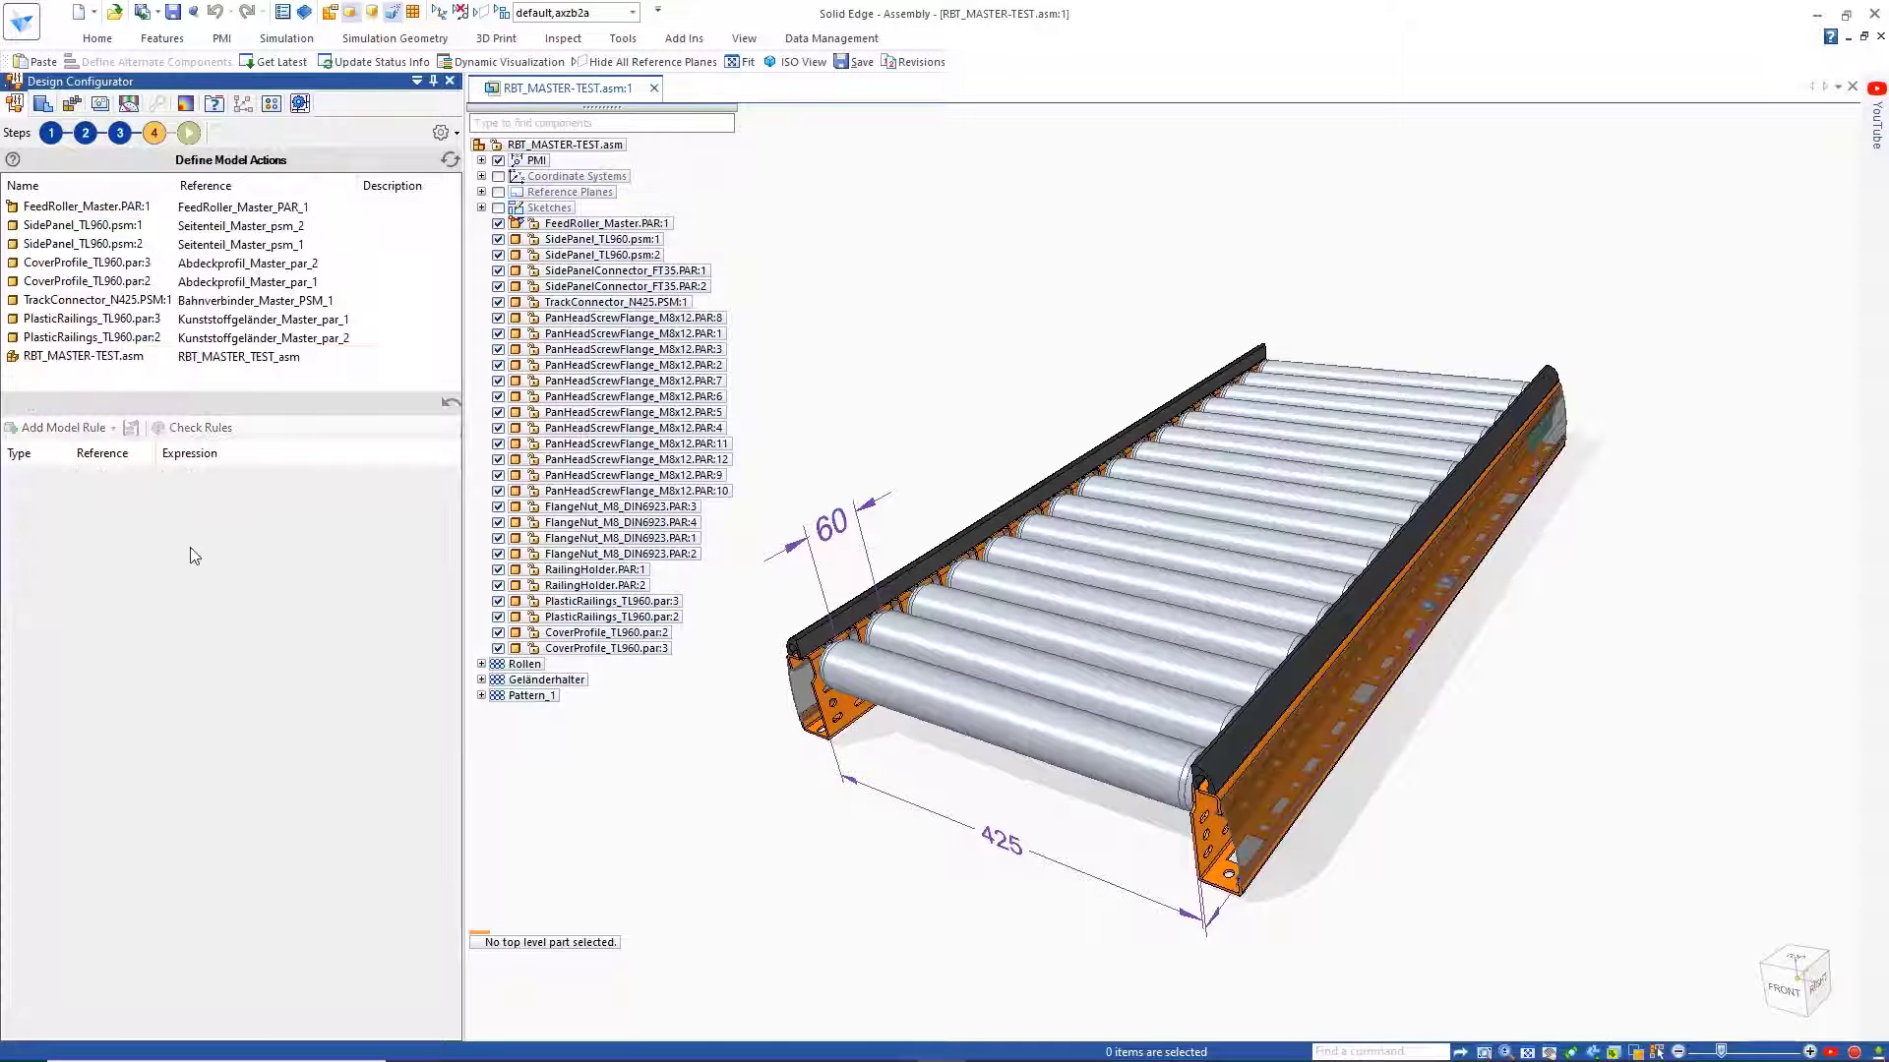
Step: Execute the configuration with length 1440, width 725 and pitch 60
{"action": "left_click", "coordinate": [189, 132]}
{"action": "left_click", "coordinate": [98, 427]}
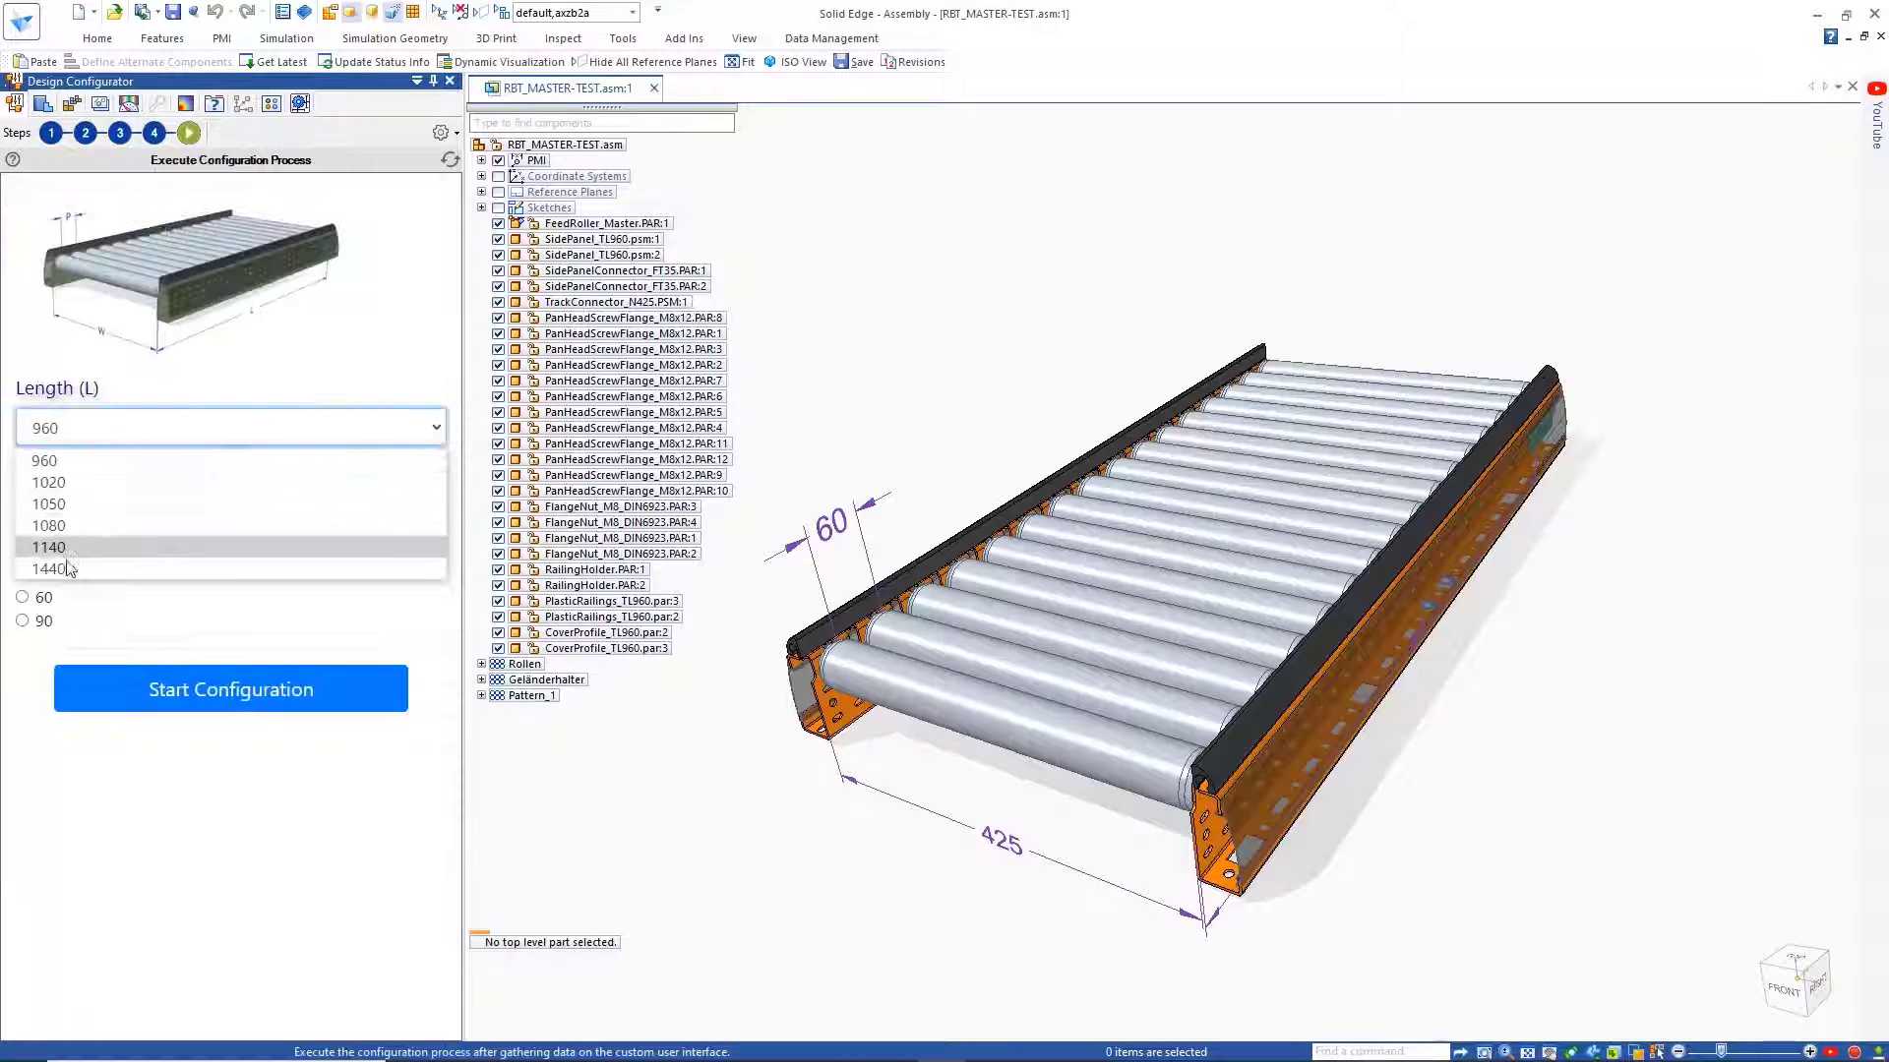
{"action": "left_click", "coordinate": [69, 547]}
{"action": "left_click", "coordinate": [59, 519]}
{"action": "left_click", "coordinate": [59, 571]}
{"action": "left_click", "coordinate": [169, 693]}
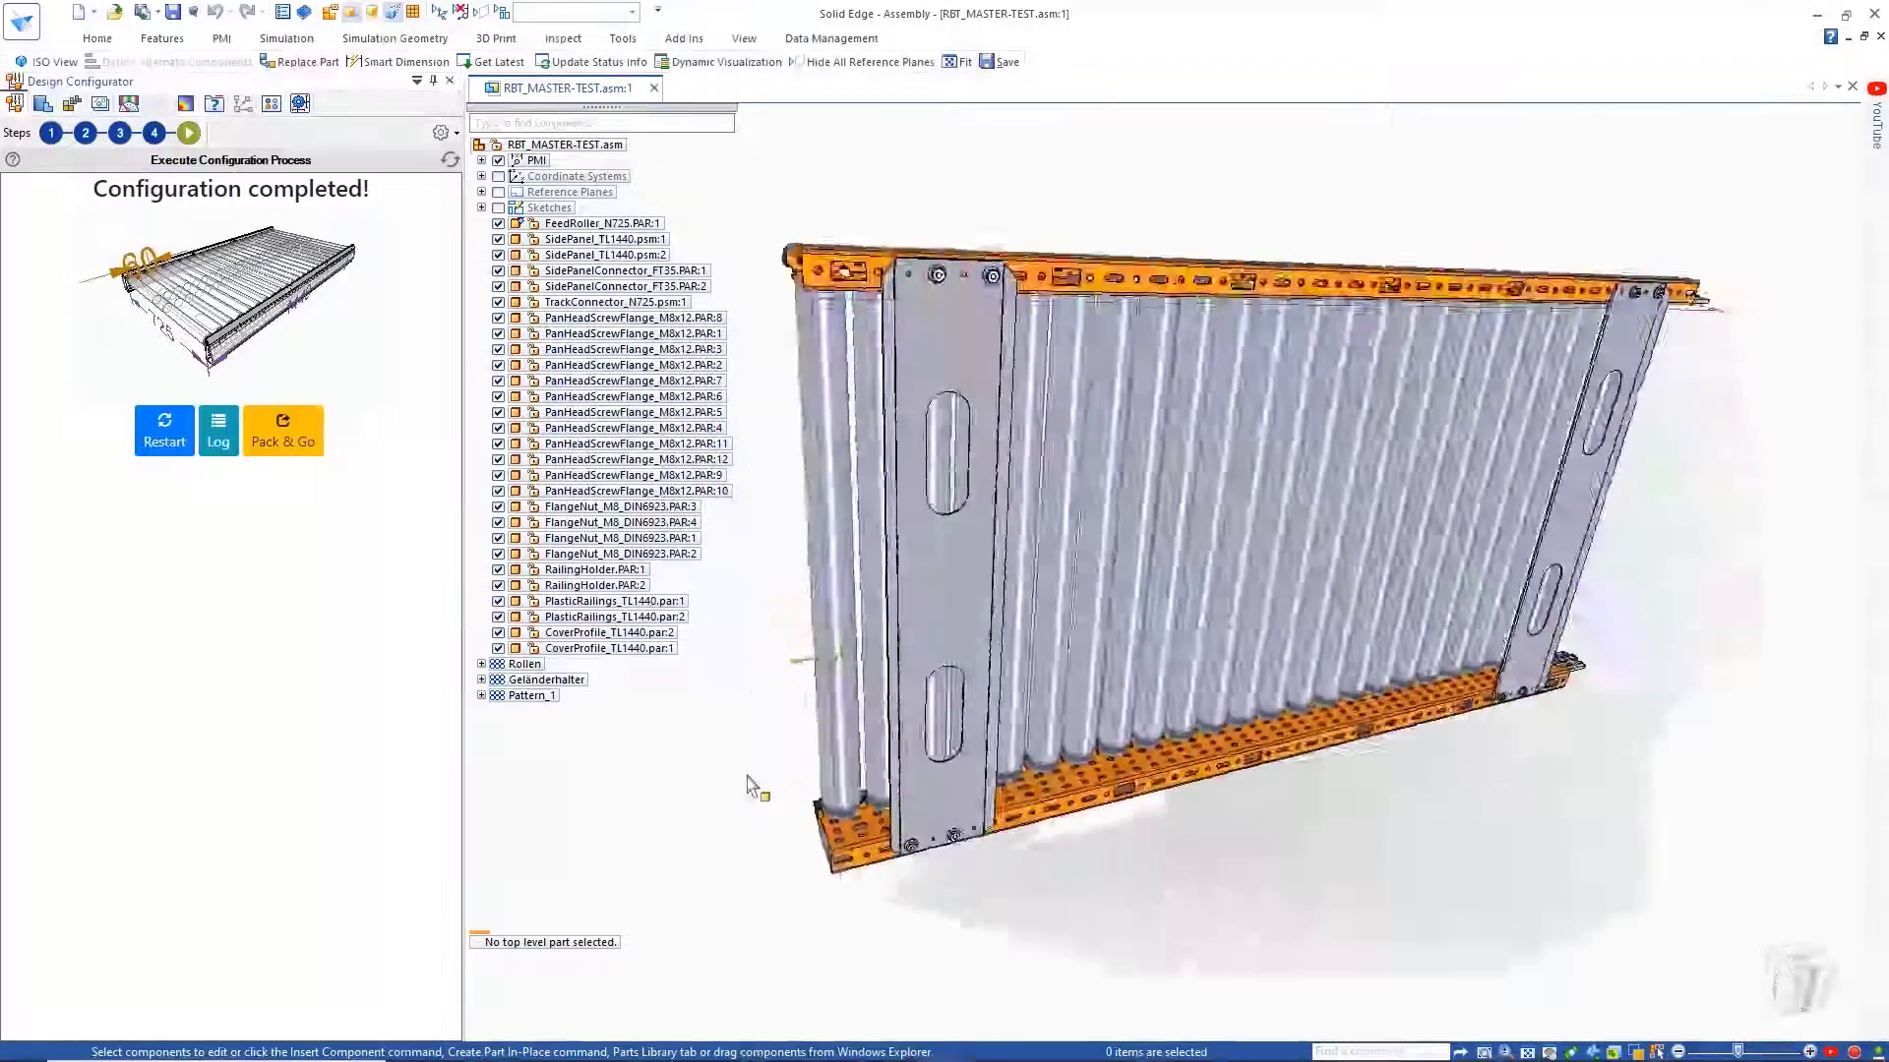
Step: Restart the configurator and run the configuration with length 960 and width 425
{"action": "left_click", "coordinate": [164, 430]}
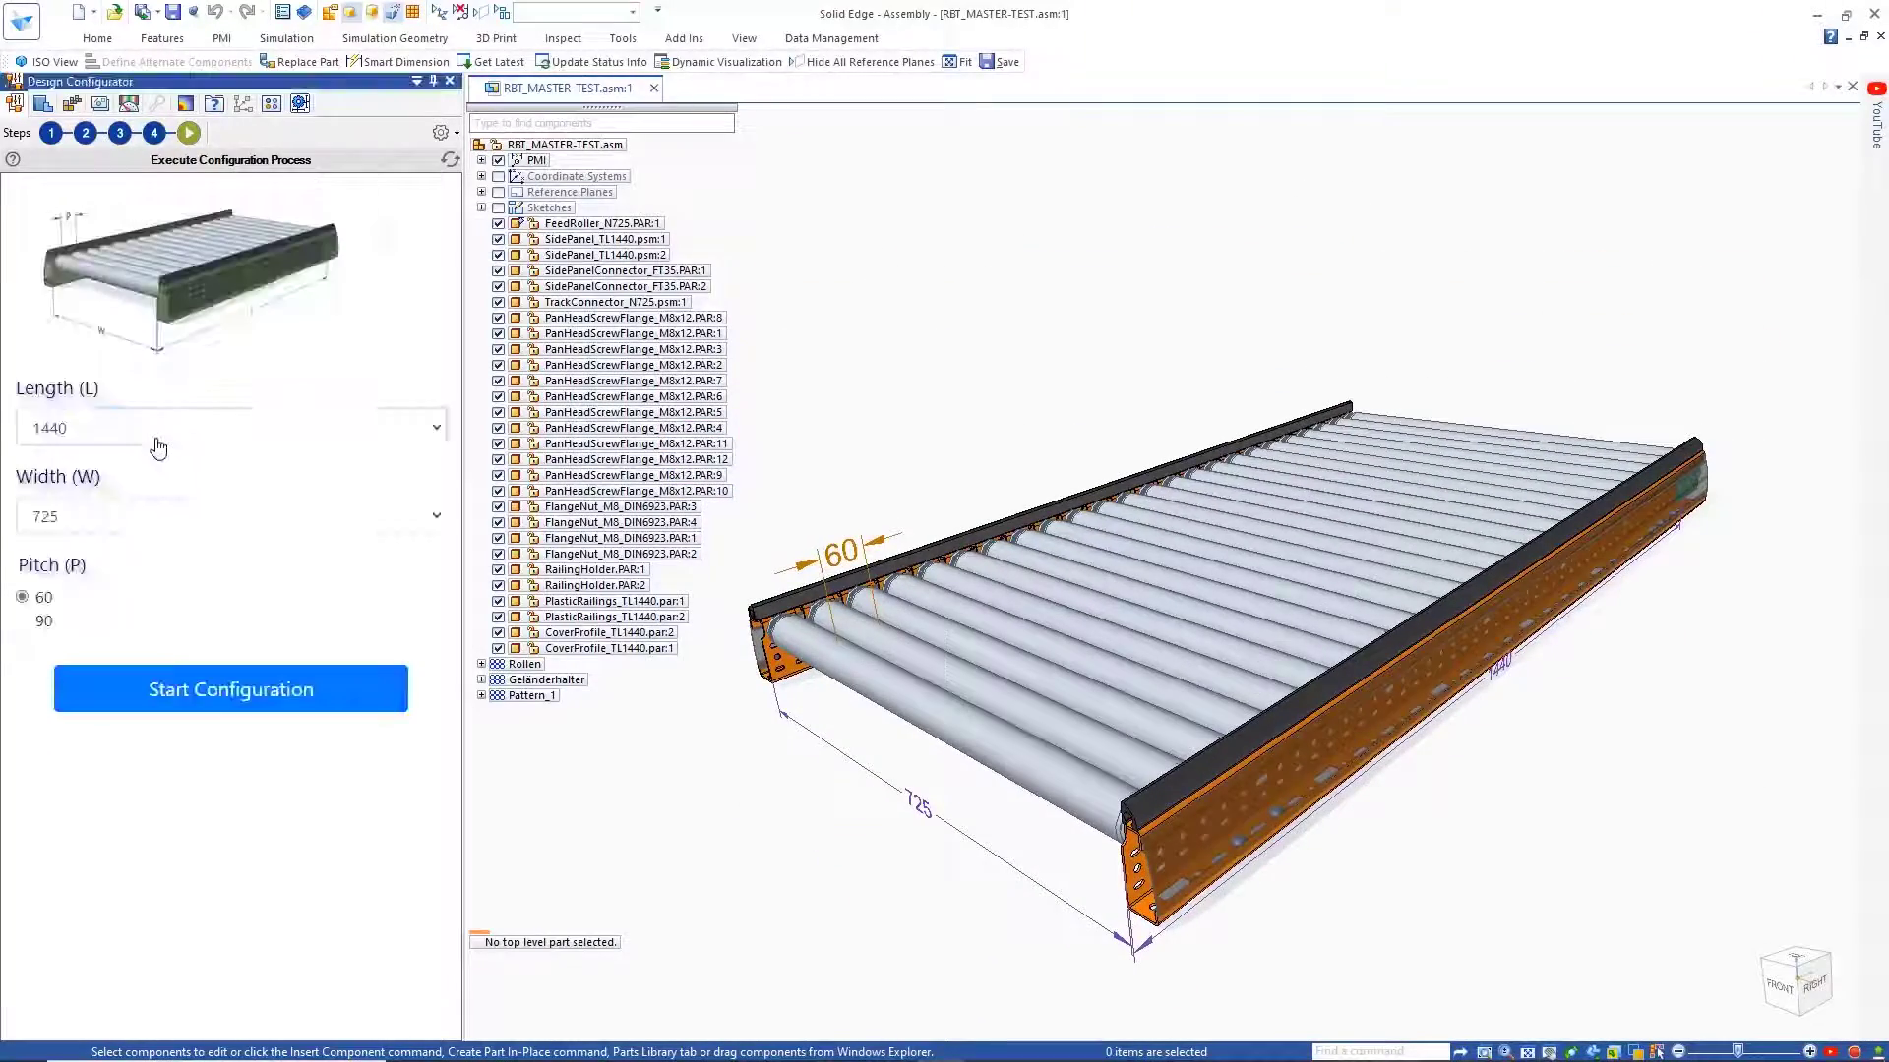
{"action": "left_click", "coordinate": [155, 428]}
{"action": "left_click", "coordinate": [49, 459]}
{"action": "left_click", "coordinate": [59, 516]}
{"action": "left_click", "coordinate": [110, 687]}
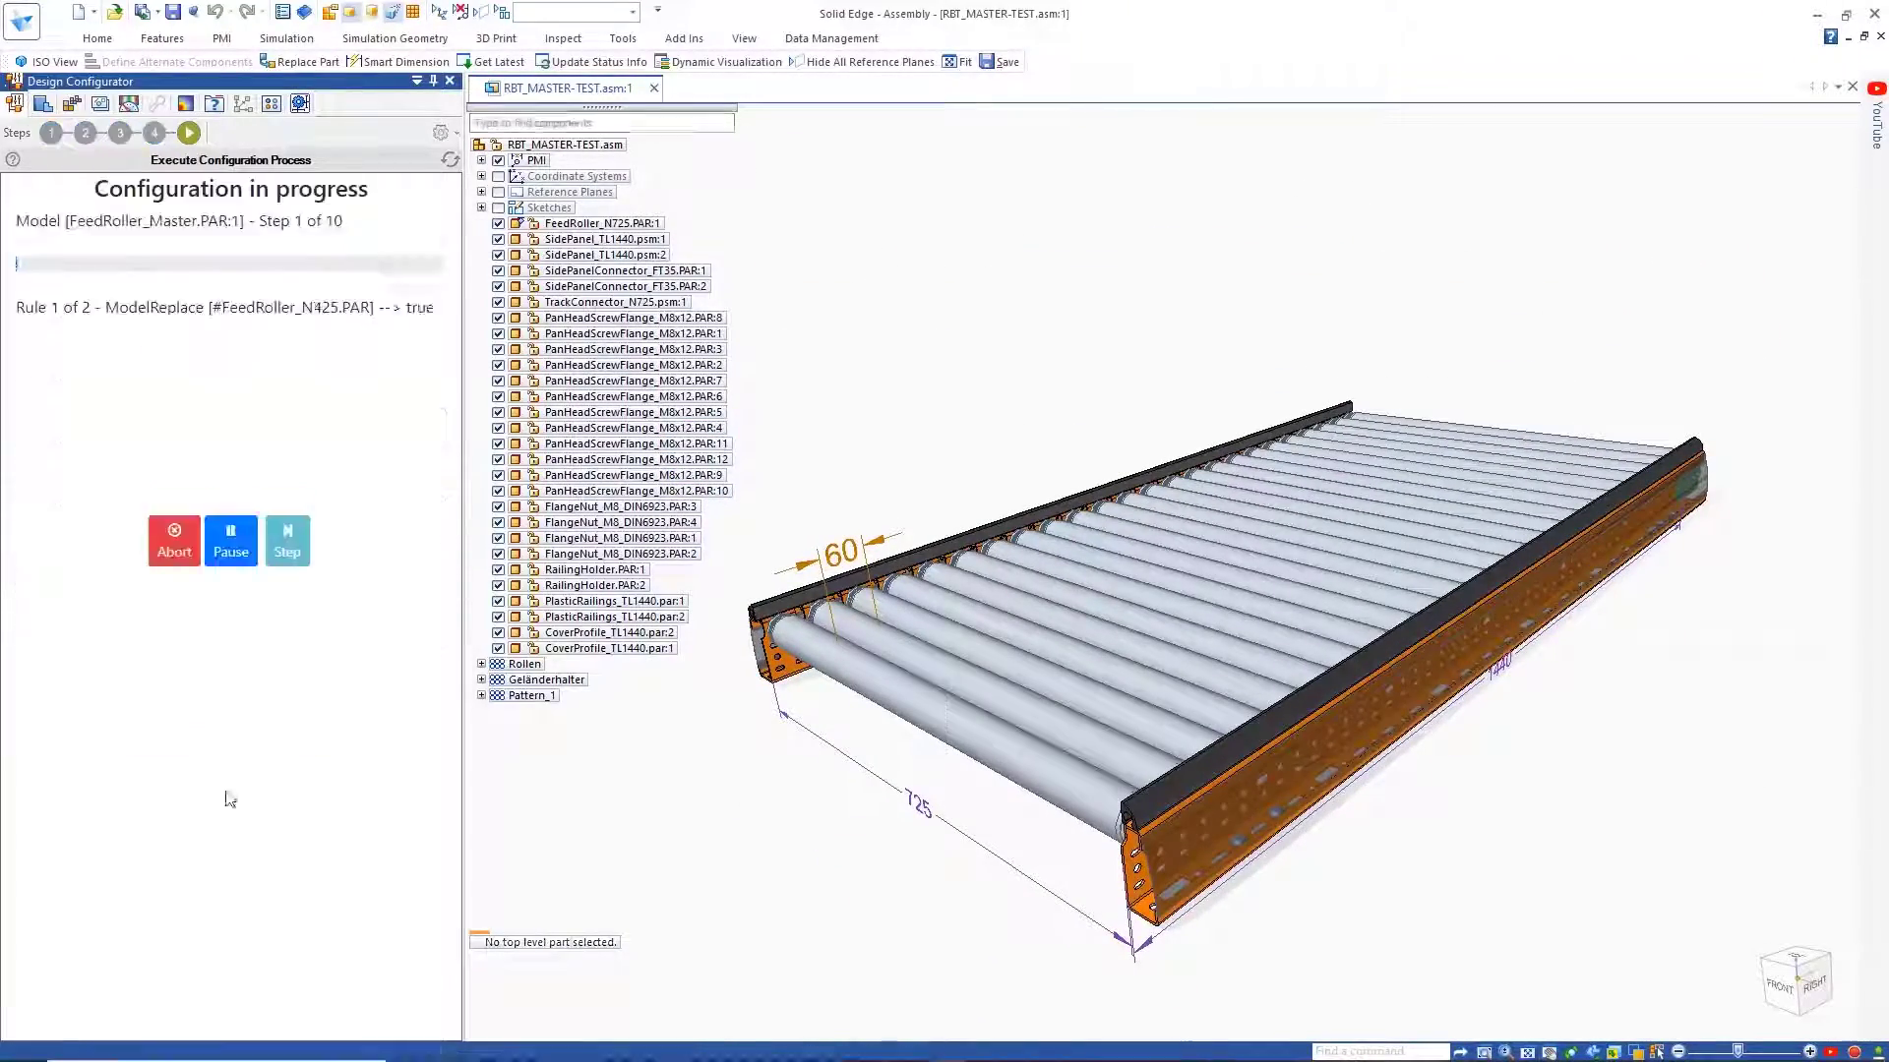